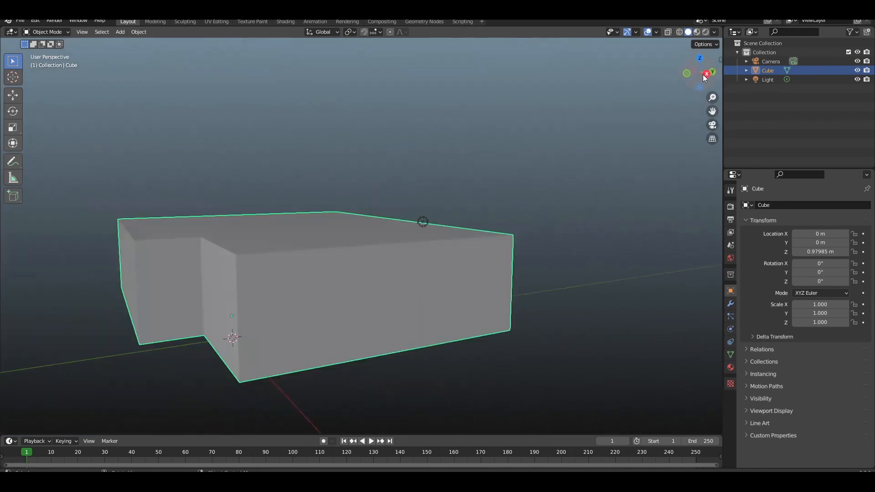
Step: Enter Edit Mode on the house block and select its top faces
{"action": "key", "text": "Tab"}
{"action": "left_click", "coordinate": [463, 219]}
{"action": "left_click", "coordinate": [369, 203], "text": "shift"}
{"action": "scroll", "coordinate": [370, 199], "scroll_direction": "down", "scroll_amount": 2}
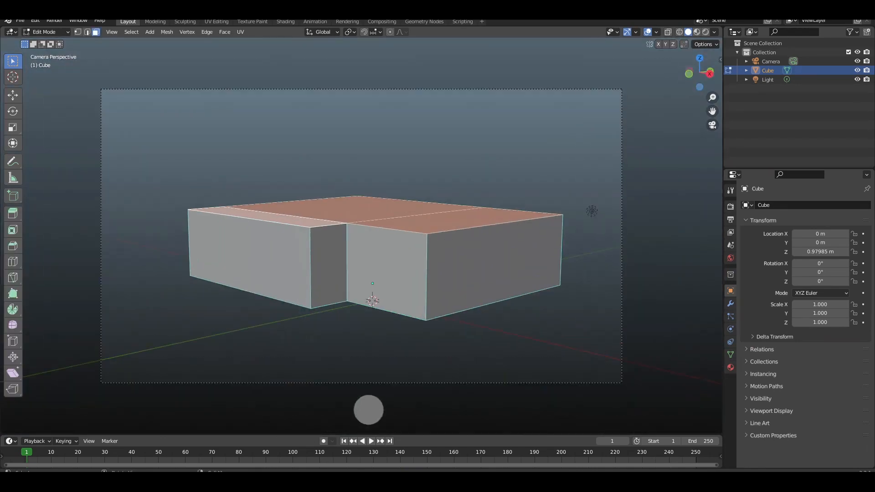
Step: Try to extrude only the right section's top face upward by about 2.9 m, and undo it
{"action": "left_click", "coordinate": [430, 226]}
{"action": "key", "text": "e"}
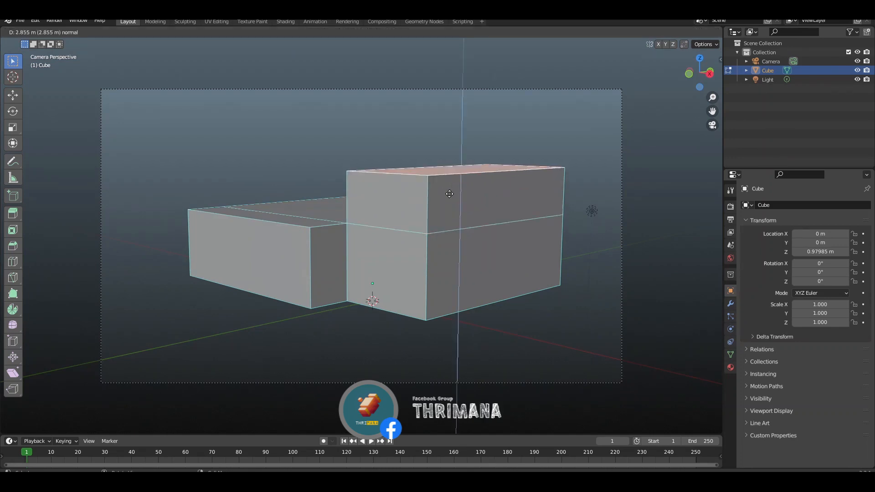
{"action": "left_click", "coordinate": [450, 186]}
{"action": "key", "text": "ctrl+z"}
Step: Extend the selection to all three top faces and extrude them upward together as the first roof tier
{"action": "left_click", "coordinate": [362, 211], "text": "shift"}
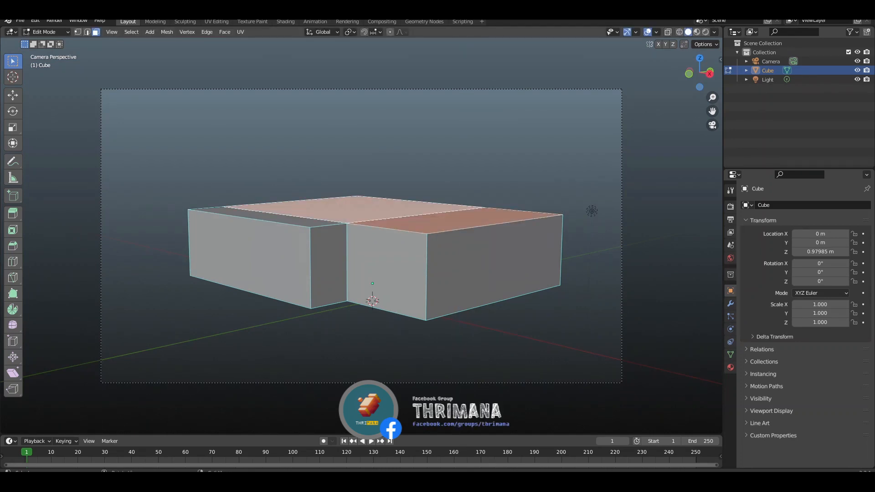
{"action": "left_click", "coordinate": [315, 221], "text": "shift"}
{"action": "key", "text": "e"}
{"action": "left_click", "coordinate": [396, 181]}
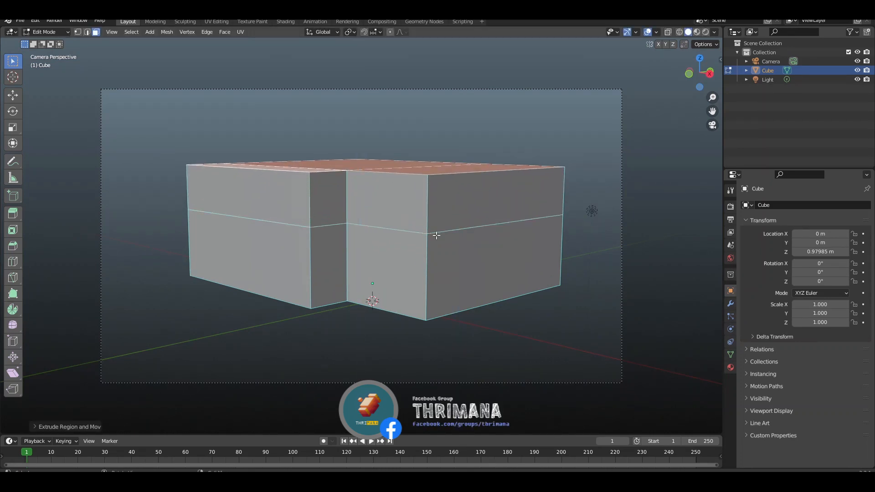
Step: Move the right section's upper front edge back along Y to slope its roof
{"action": "left_click", "coordinate": [569, 152]}
{"action": "key", "text": "g"}
{"action": "key", "text": "y"}
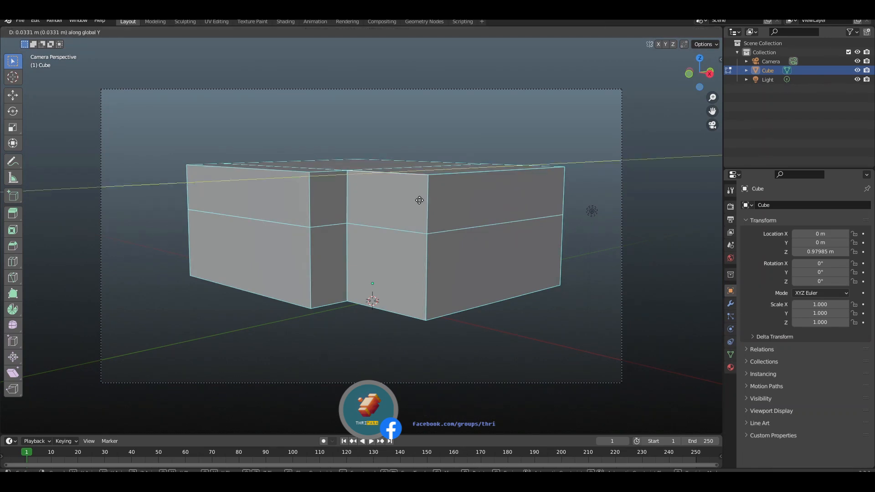
{"action": "left_click", "coordinate": [449, 197]}
Step: Try to move the left section's upper front edge back along Y by about 3.9 m
{"action": "left_click", "coordinate": [273, 175]}
{"action": "key", "text": "g"}
{"action": "key", "text": "y"}
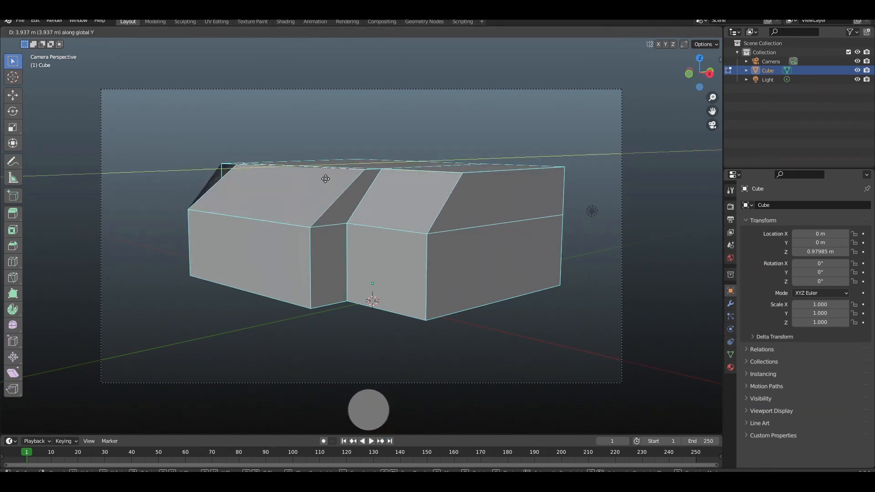
{"action": "left_click", "coordinate": [306, 176]}
{"action": "middle_click_drag", "start_coordinate": [336, 231], "coordinate": [260, 257]}
{"action": "key", "text": "KP_7"}
{"action": "key", "text": "g"}
{"action": "key", "text": "y"}
{"action": "left_click", "coordinate": [225, 240]}
Step: Save the file and move the right section's upper front edge further back along Y for a shallower roof slope
{"action": "key", "text": "ctrl+s"}
{"action": "middle_click_drag", "start_coordinate": [361, 270], "coordinate": [322, 204]}
{"action": "left_click", "coordinate": [322, 205]}
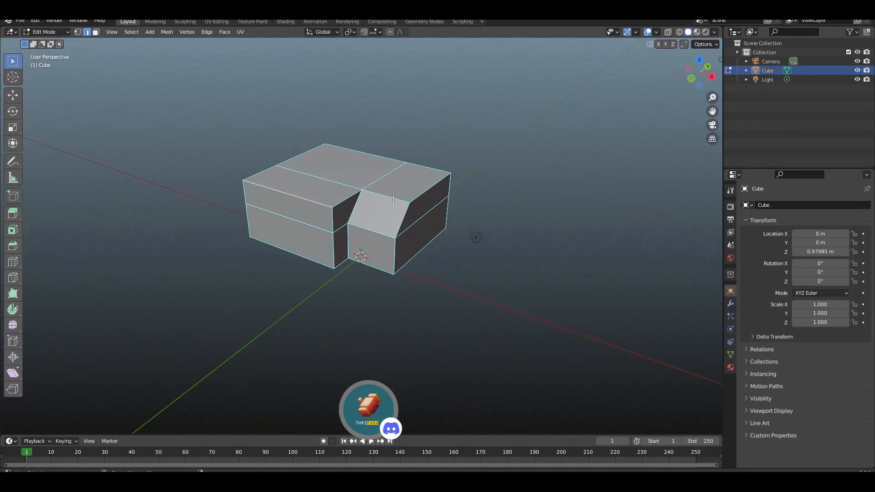
{"action": "key", "text": "g"}
{"action": "key", "text": "y"}
{"action": "left_click", "coordinate": [477, 232]}
{"action": "key", "text": "KP_0"}
{"action": "key", "text": "g"}
{"action": "key", "text": "y"}
{"action": "left_click", "coordinate": [477, 232]}
Step: Select the lower and upper faces of the right end wall and move them outward to lengthen the house
{"action": "key", "text": "3"}
{"action": "left_click", "coordinate": [433, 249]}
{"action": "left_click", "coordinate": [442, 216], "text": "shift"}
{"action": "key", "text": "g"}
{"action": "key", "text": "y"}
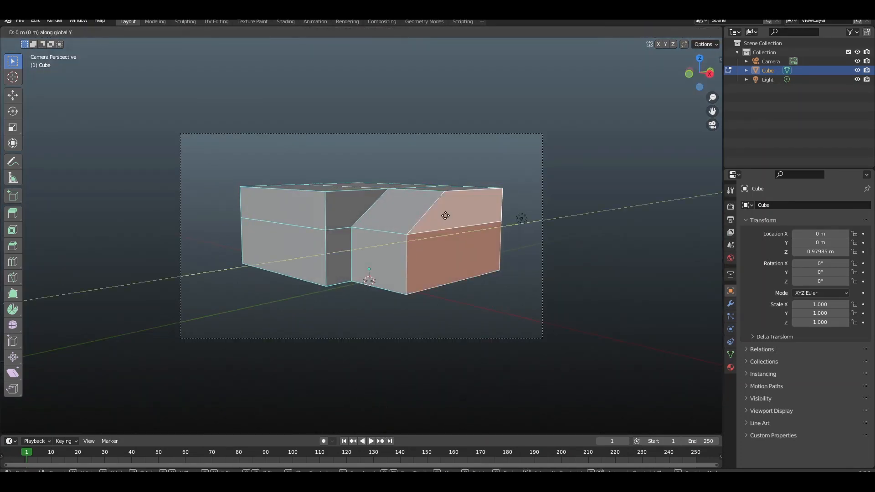
{"action": "left_click", "coordinate": [452, 215]}
Step: Move the left section's upper front edge and the rear upper edges inward to slope both roof sides, and save the file
{"action": "key", "text": "2"}
{"action": "left_click", "coordinate": [306, 201]}
{"action": "key", "text": "g"}
{"action": "key", "text": "y"}
{"action": "left_click", "coordinate": [340, 199]}
{"action": "key", "text": "g"}
{"action": "key", "text": "y"}
{"action": "left_click", "coordinate": [352, 220]}
{"action": "key", "text": "Tab"}
{"action": "key", "text": "ctrl+s"}
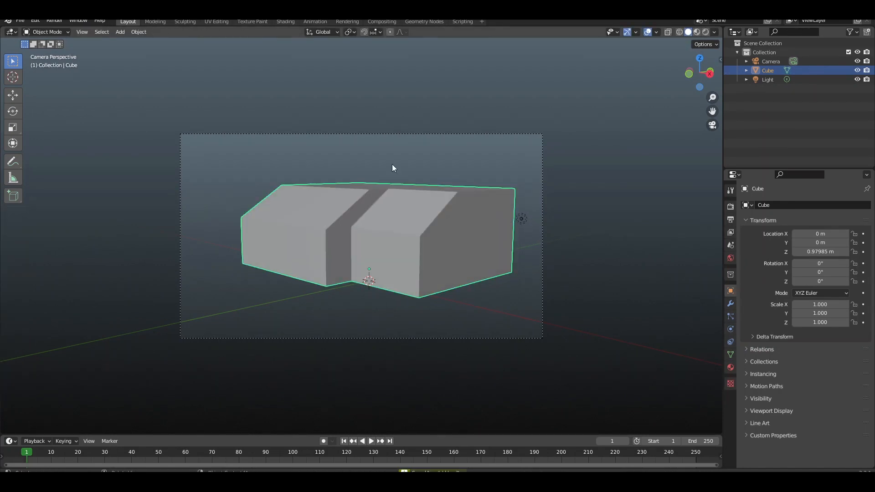
{"action": "key", "text": "alt+a"}
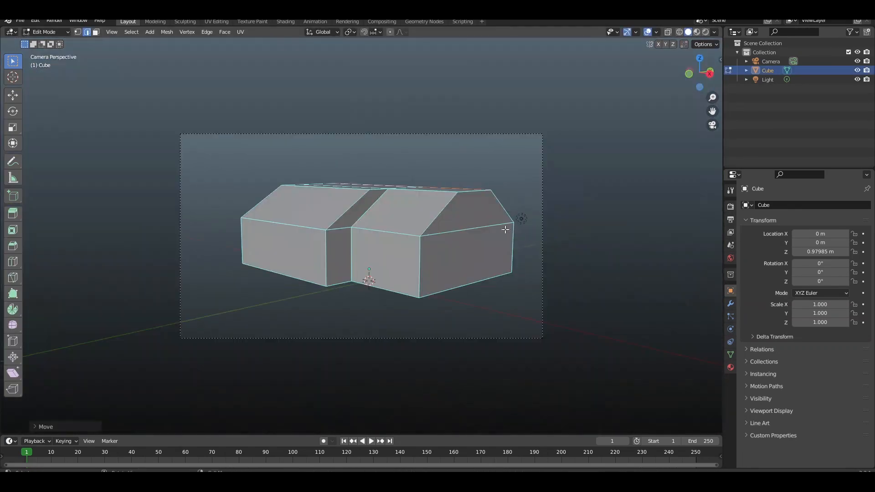
{"action": "key", "text": "Tab"}
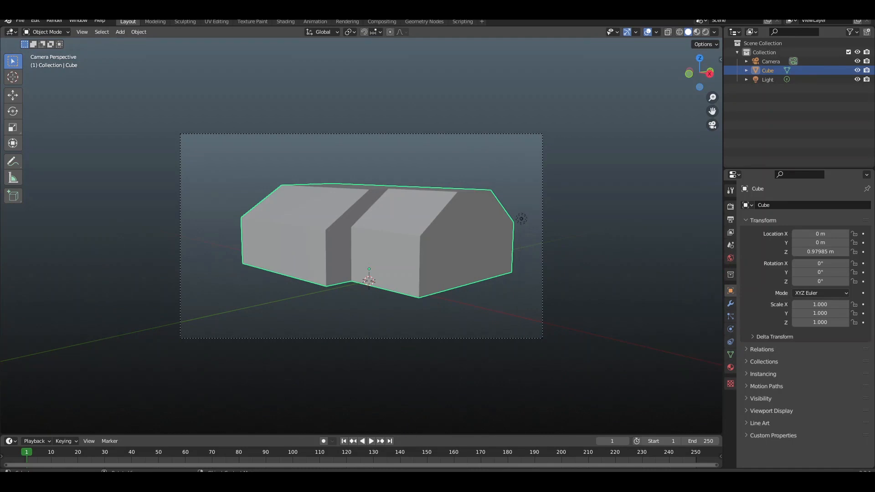
Step: Select all of the roof's flat top faces and extrude them upward into a second roof tier
{"action": "key", "text": "Tab"}
{"action": "left_click", "coordinate": [372, 189], "text": "shift"}
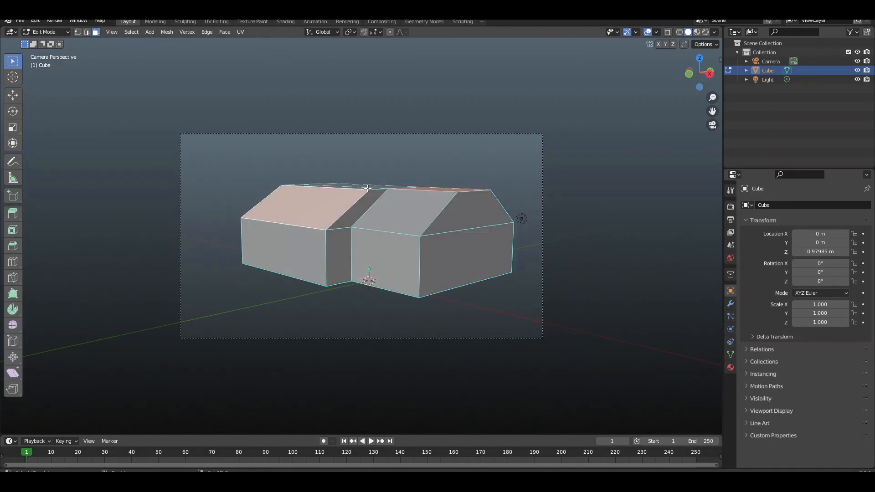
{"action": "left_click", "coordinate": [372, 188]}
{"action": "left_click", "coordinate": [416, 189], "text": "shift"}
{"action": "key", "text": "e"}
{"action": "left_click", "coordinate": [467, 181]}
{"action": "key", "text": "g"}
{"action": "left_click", "coordinate": [468, 186]}
Step: Move the left section's front roof edge along Y in side view so its two tiers form one straight slope
{"action": "left_click_drag", "start_coordinate": [700, 72], "coordinate": [642, 111]}
{"action": "left_click", "coordinate": [87, 32]}
{"action": "left_click", "coordinate": [387, 140]}
{"action": "key", "text": "g"}
{"action": "key", "text": "y"}
{"action": "key", "text": "KP_0"}
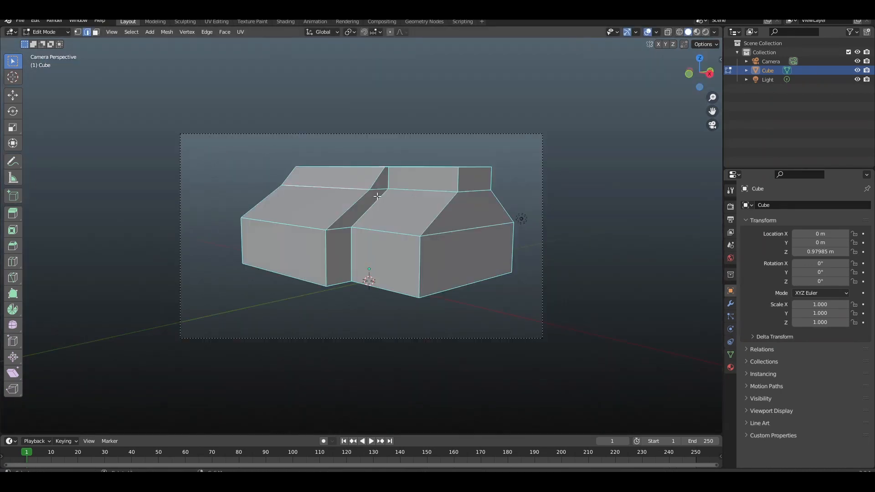
{"action": "key", "text": "KP_3"}
{"action": "left_click", "coordinate": [422, 206]}
{"action": "key", "text": "KP_0"}
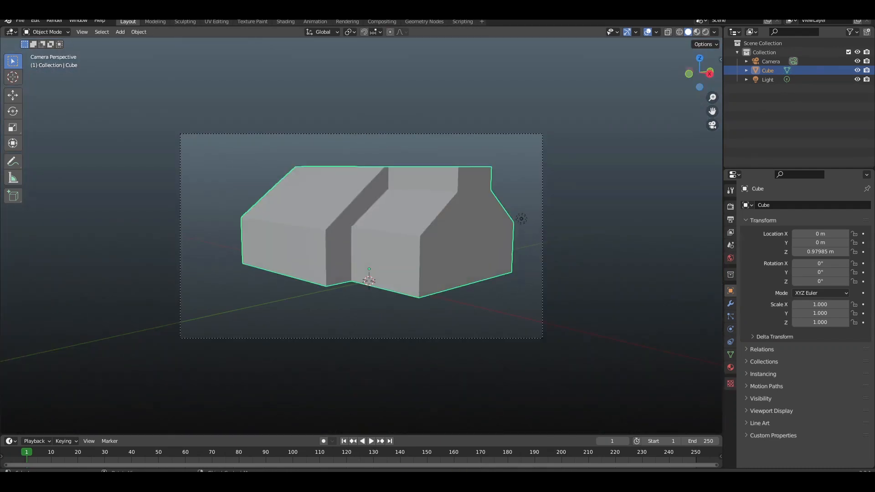
Step: Move the upper tier's rear edge inward along Y in side view to continue the back roof slope, and leave Edit Mode
{"action": "key", "text": "KP_3"}
{"action": "left_click_drag", "start_coordinate": [692, 70], "coordinate": [683, 146]}
{"action": "left_click", "coordinate": [491, 219]}
{"action": "key", "text": "KP_3"}
{"action": "key", "text": "g"}
{"action": "key", "text": "y"}
{"action": "left_click", "coordinate": [497, 196]}
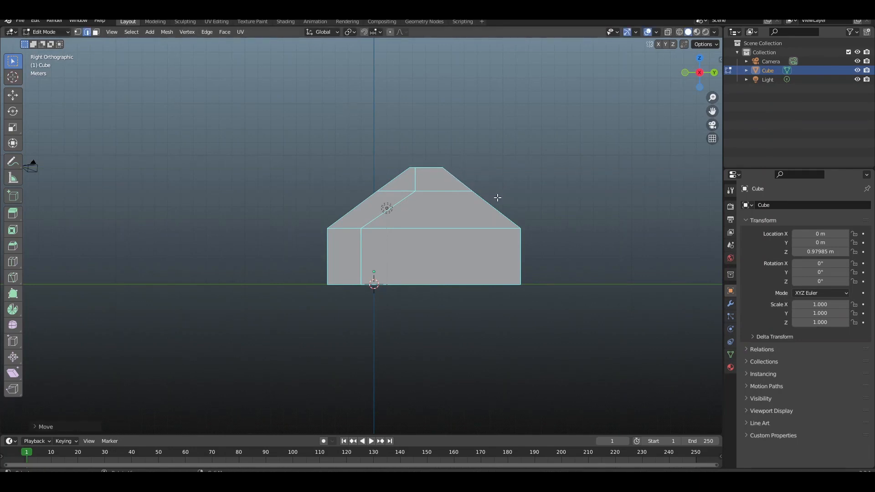
{"action": "key", "text": "Tab"}
{"action": "key", "text": "KP_0"}
{"action": "key", "text": "KP_3"}
{"action": "key", "text": "KP_0"}
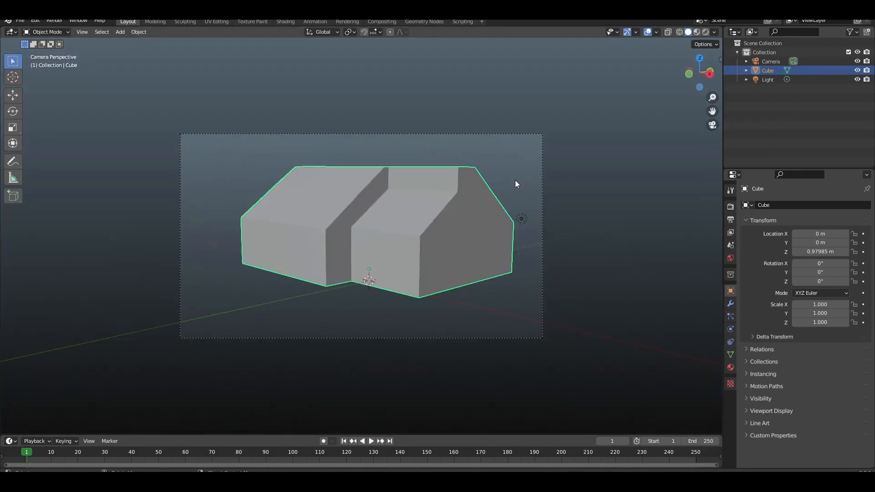
Step: Select the rear portion of the mesh in side view and move it backward to deepen the house
{"action": "key", "text": "KP_3"}
{"action": "key", "text": "Tab"}
{"action": "left_click_drag", "start_coordinate": [429, 138], "coordinate": [530, 340]}
{"action": "key", "text": "g"}
{"action": "left_click", "coordinate": [537, 294]}
{"action": "key", "text": "Tab"}
{"action": "key", "text": "KP_0"}
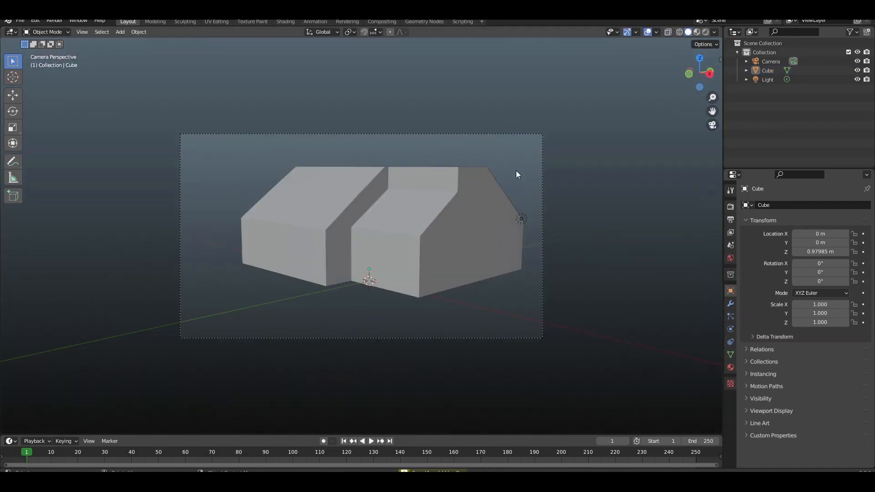
Step: Select the roof's flat top faces and extrude them upward to form the peak tier
{"action": "left_click_drag", "start_coordinate": [700, 73], "coordinate": [690, 110]}
{"action": "key", "text": "Tab"}
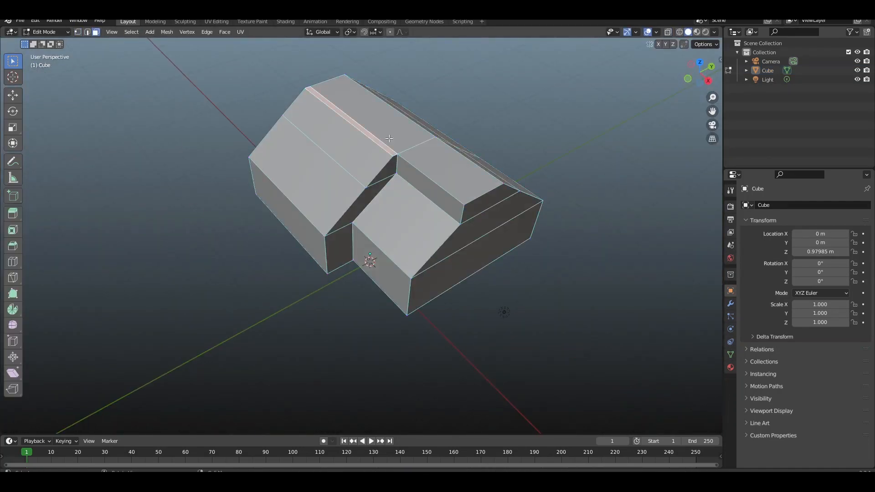
{"action": "left_click", "coordinate": [389, 138], "text": "shift"}
{"action": "left_click", "coordinate": [444, 165], "text": "shift"}
{"action": "key", "text": "KP_3"}
{"action": "key", "text": "e"}
{"action": "left_click", "coordinate": [473, 166]}
Step: Scale the extruded top faces along Y to narrow them into a roof ridge
{"action": "key", "text": "s"}
{"action": "key", "text": "y"}
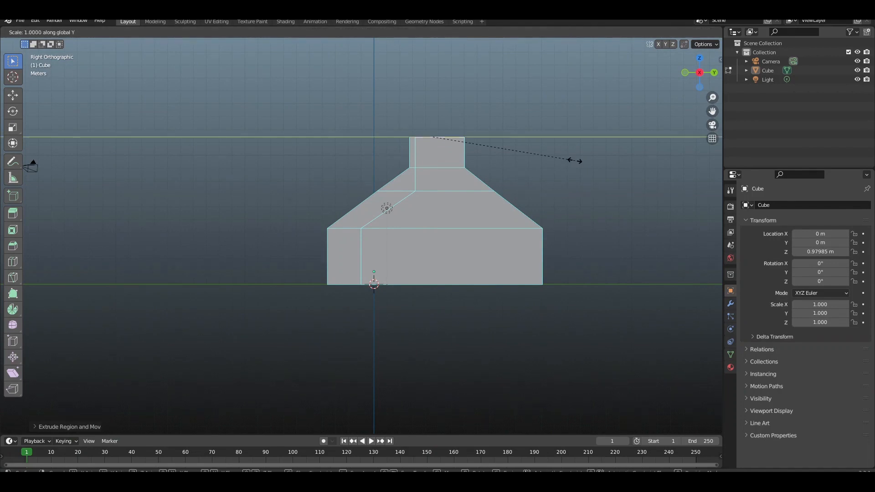
{"action": "left_click", "coordinate": [446, 142]}
{"action": "key", "text": "KP_Decimal"}
{"action": "key", "text": "alt+m"}
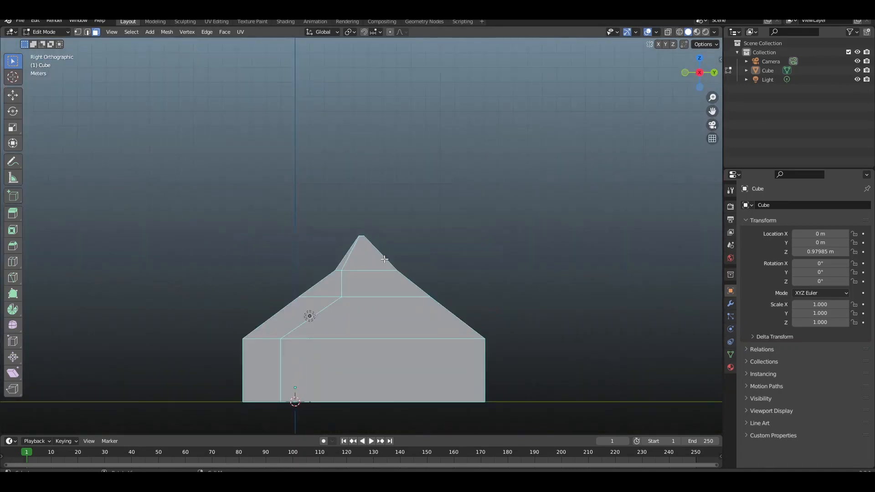
Step: Select the two narrow ridge faces and lower them along Z by about 0.4 m
{"action": "middle_click_drag", "start_coordinate": [381, 260], "coordinate": [401, 292]}
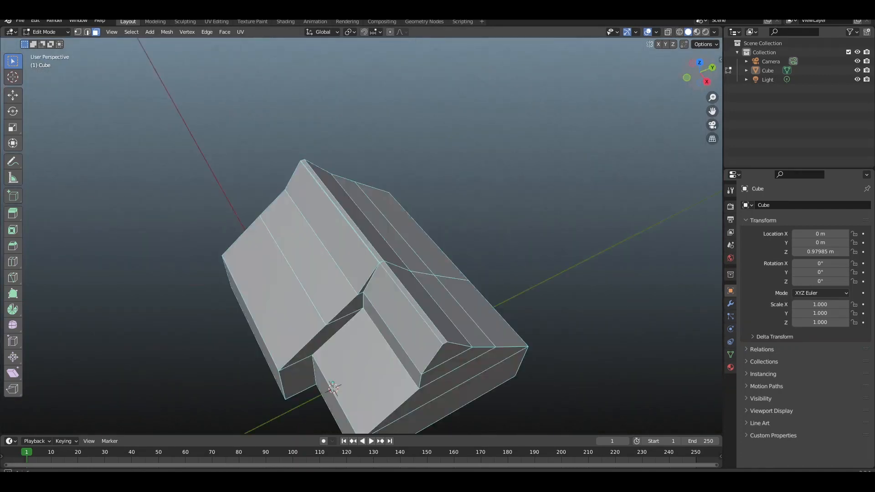
{"action": "scroll", "coordinate": [389, 278], "scroll_direction": "up", "scroll_amount": 3}
{"action": "left_click", "coordinate": [388, 277]}
{"action": "left_click", "coordinate": [415, 311], "text": "shift"}
{"action": "key", "text": "KP_3"}
{"action": "key", "text": "e"}
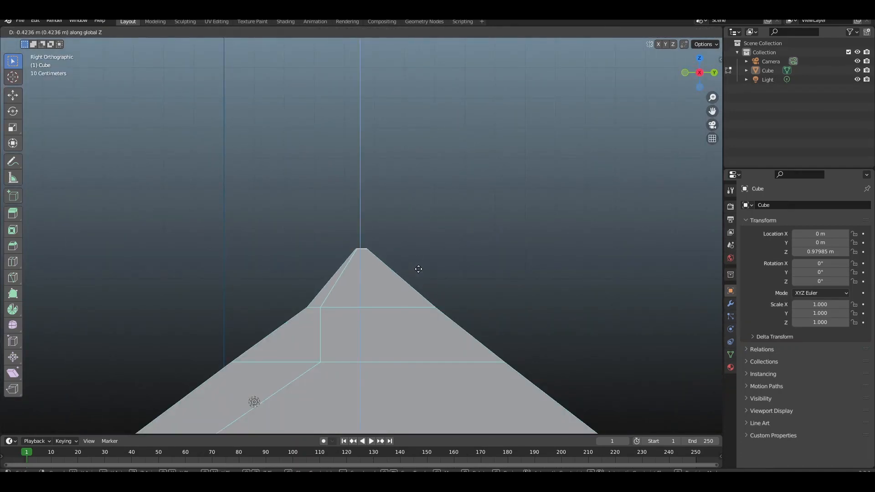
{"action": "left_click", "coordinate": [419, 273]}
Step: Scale the ridge faces along Y until they form a very thin strip
{"action": "middle_click_drag", "start_coordinate": [420, 273], "coordinate": [497, 242]}
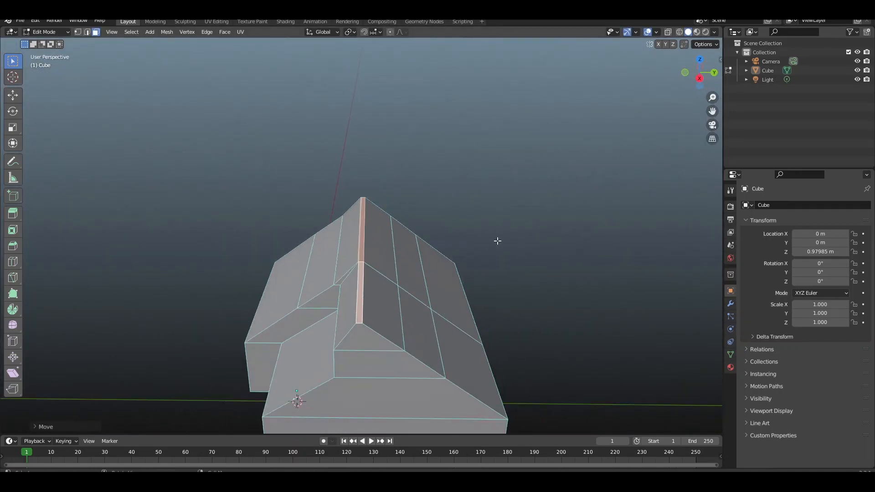
{"action": "key", "text": "s"}
{"action": "key", "text": "y"}
{"action": "left_click", "coordinate": [393, 239]}
Step: Merge the pair of vertices at the ridge's middle junction at their center
{"action": "scroll", "coordinate": [394, 239], "scroll_direction": "up", "scroll_amount": 3}
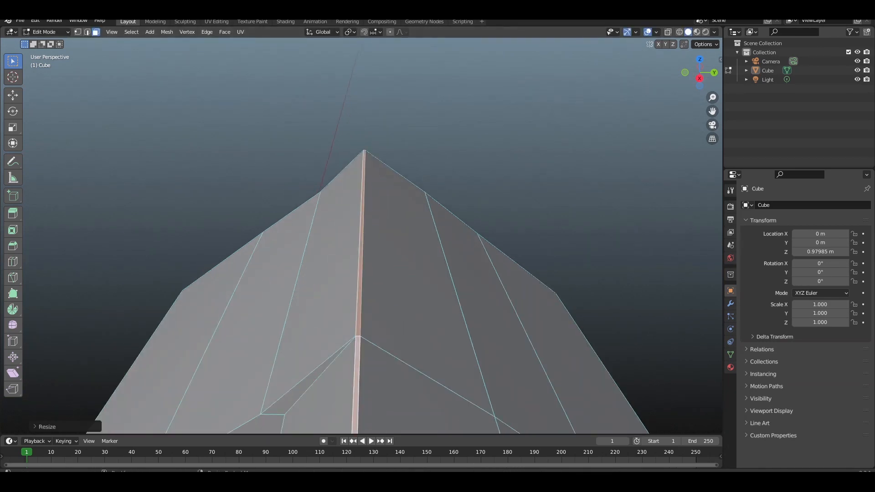
{"action": "left_click", "coordinate": [77, 32]}
{"action": "scroll", "coordinate": [389, 361], "scroll_direction": "up", "scroll_amount": 5}
{"action": "key", "text": "m"}
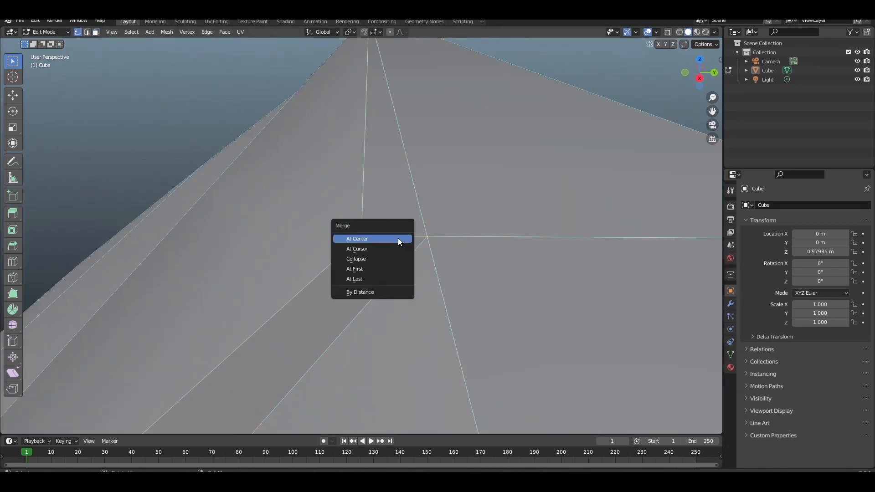
{"action": "left_click", "coordinate": [399, 238]}
Step: Select the vertices at the gable end of the ridge and merge them at their center
{"action": "scroll", "coordinate": [392, 290], "scroll_direction": "down", "scroll_amount": 5}
{"action": "middle_click_drag", "start_coordinate": [392, 290], "coordinate": [361, 237]}
{"action": "left_click", "coordinate": [278, 242]}
{"action": "key", "text": "KP_Decimal"}
{"action": "scroll", "coordinate": [425, 187], "scroll_direction": "up", "scroll_amount": 5}
{"action": "scroll", "coordinate": [374, 239], "scroll_direction": "down", "scroll_amount": 3}
{"action": "key", "text": "m"}
{"action": "left_click", "coordinate": [373, 238]}
{"action": "scroll", "coordinate": [370, 240], "scroll_direction": "down", "scroll_amount": 2}
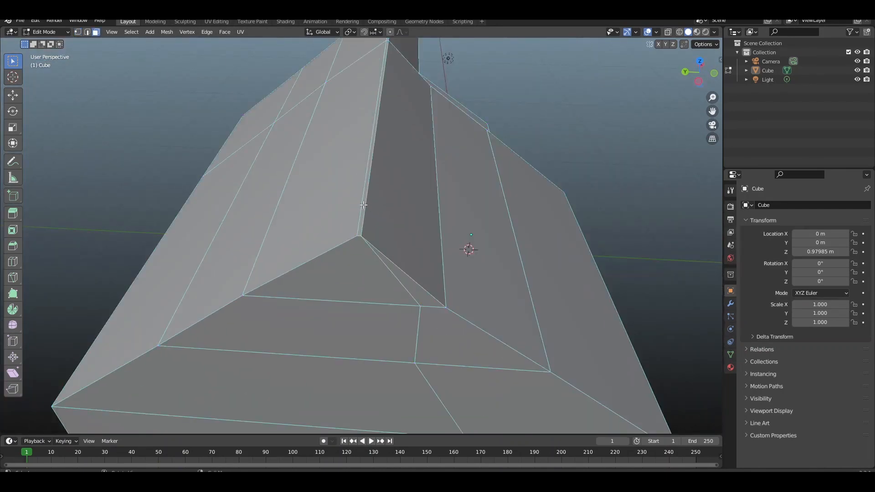
Step: Select both thin ridge faces and shift them along Y by about 0.2 m, and leave Edit Mode
{"action": "left_click", "coordinate": [363, 205]}
{"action": "scroll", "coordinate": [364, 205], "scroll_direction": "down", "scroll_amount": 4}
{"action": "left_click", "coordinate": [378, 110], "text": "shift"}
{"action": "scroll", "coordinate": [465, 139], "scroll_direction": "up", "scroll_amount": 5}
{"action": "key", "text": "KP_3"}
{"action": "key", "text": "g"}
{"action": "key", "text": "y"}
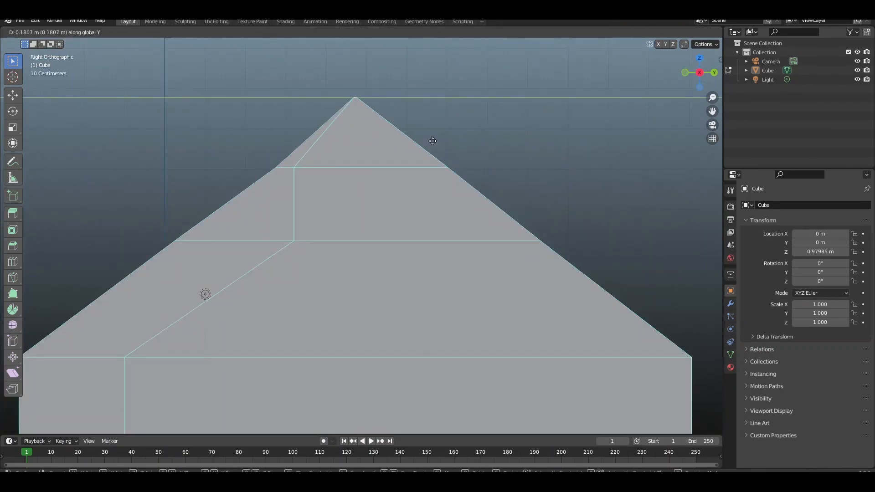
{"action": "left_click", "coordinate": [437, 141]}
{"action": "key", "text": "Tab"}
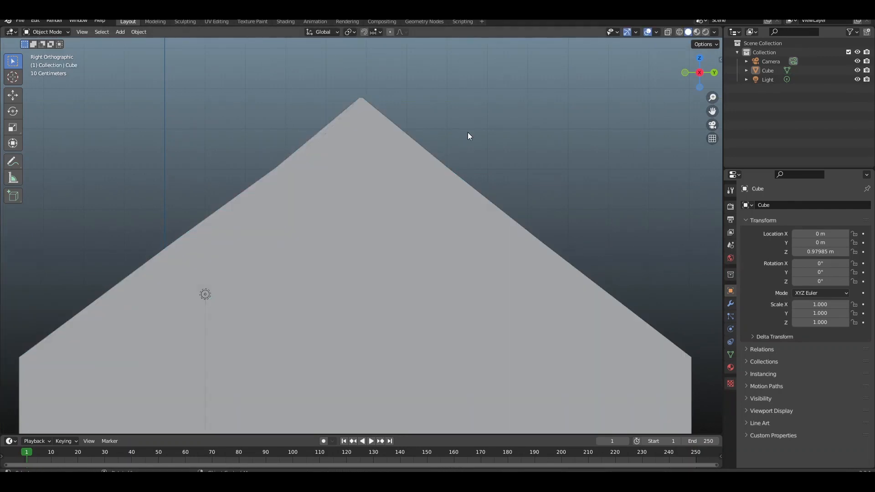
{"action": "key", "text": "KP_0"}
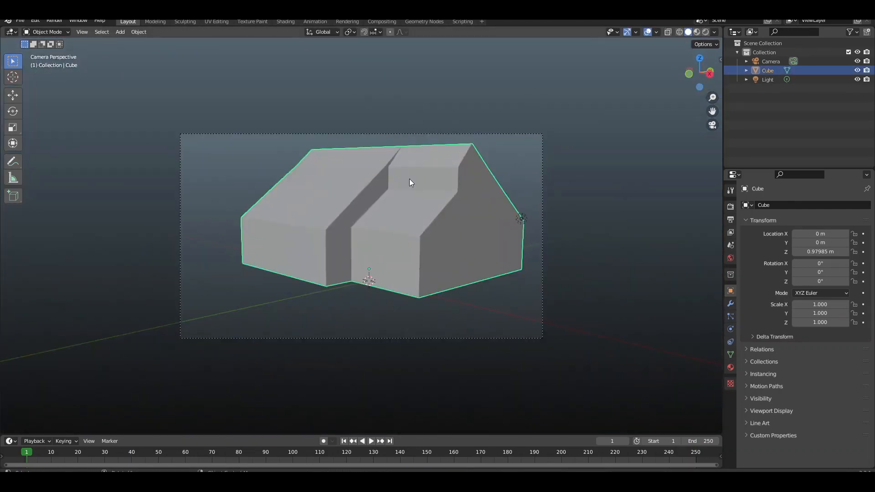
Step: Merge the two neighbouring vertices where the left and right roof sections meet just below the ridge
{"action": "left_click", "coordinate": [409, 179]}
{"action": "key", "text": "KP_0"}
{"action": "middle_click_drag", "start_coordinate": [449, 326], "coordinate": [471, 351]}
{"action": "key", "text": "Tab"}
{"action": "scroll", "coordinate": [363, 295], "scroll_direction": "down", "scroll_amount": 6}
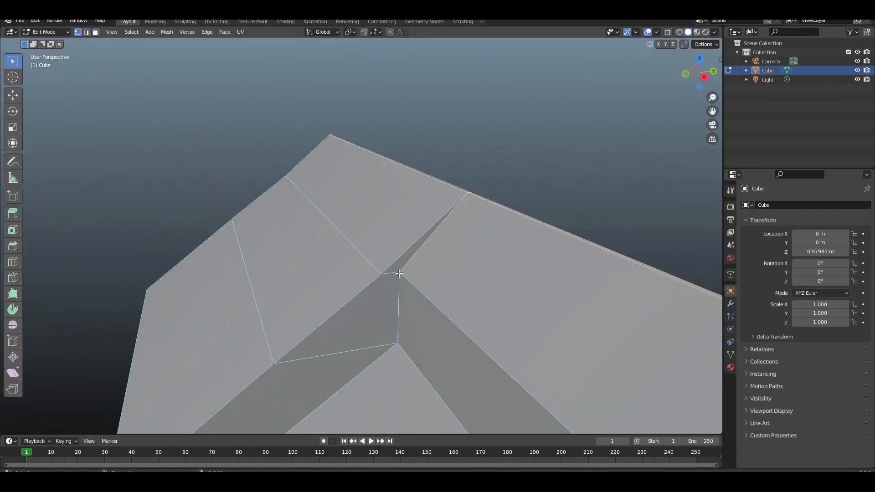
{"action": "left_click", "coordinate": [388, 304]}
{"action": "scroll", "coordinate": [388, 303], "scroll_direction": "down", "scroll_amount": 4}
{"action": "scroll", "coordinate": [389, 269], "scroll_direction": "up", "scroll_amount": 3}
{"action": "left_click", "coordinate": [389, 269], "text": "shift"}
{"action": "key", "text": "m"}
{"action": "left_click", "coordinate": [377, 271]}
{"action": "key", "text": "KP_1"}
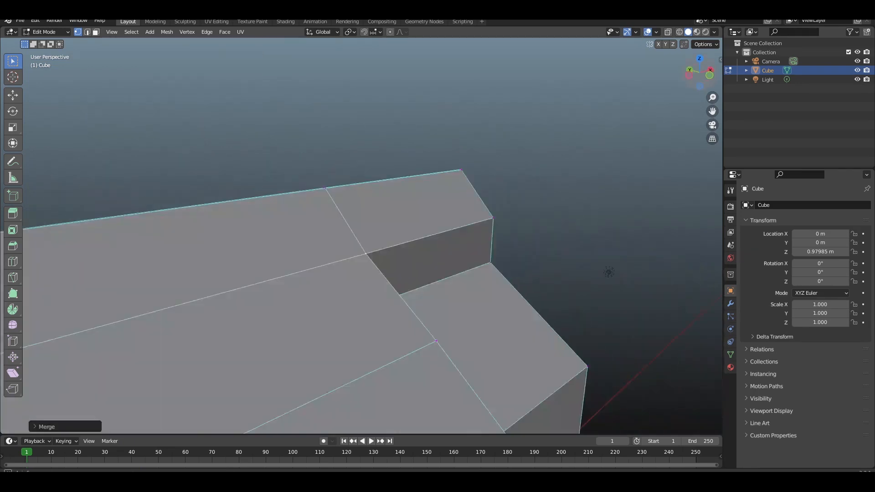
Step: Move the merged roof vertex along Y in side view to adjust the junction between the roof sections
{"action": "key", "text": "KP_3"}
{"action": "key", "text": "g"}
{"action": "key", "text": "y"}
{"action": "left_click", "coordinate": [408, 270]}
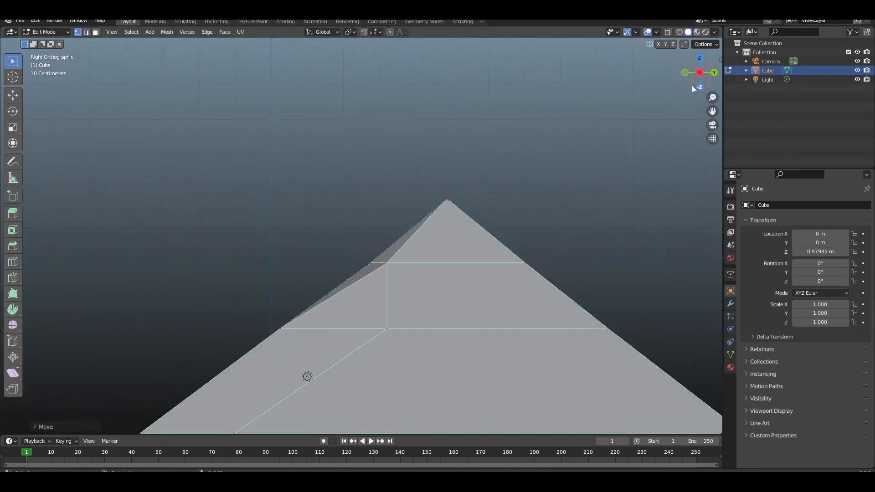
Step: Merge another pair of neighbouring vertices at the junction between the two roof sections
{"action": "middle_click_drag", "start_coordinate": [668, 102], "coordinate": [352, 304]}
{"action": "scroll", "coordinate": [352, 305], "scroll_direction": "down", "scroll_amount": 5}
{"action": "scroll", "coordinate": [471, 258], "scroll_direction": "up", "scroll_amount": 5}
{"action": "left_click", "coordinate": [400, 291]}
{"action": "left_click", "coordinate": [422, 292], "text": "shift"}
{"action": "key", "text": "m"}
{"action": "left_click", "coordinate": [416, 343]}
{"action": "middle_click_drag", "start_coordinate": [416, 344], "coordinate": [454, 282]}
Step: Move the selected geometry at the lower roof junction about 0.45 m along Y in side view
{"action": "key", "text": "Tab"}
{"action": "key", "text": "KP_1"}
{"action": "key", "text": "KP_3"}
{"action": "key", "text": "Tab"}
{"action": "key", "text": "KP_1"}
{"action": "key", "text": "KP_3"}
{"action": "middle_click_drag", "start_coordinate": [361, 248], "coordinate": [397, 260]}
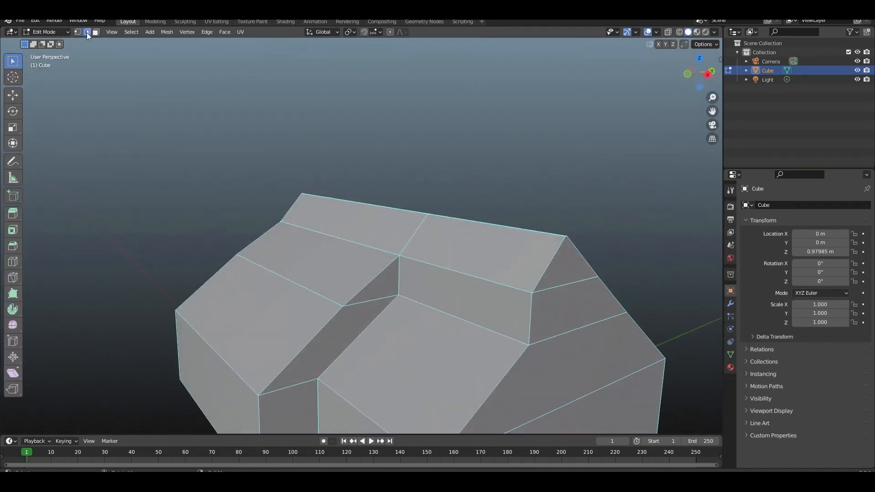
{"action": "key", "text": "KP_3"}
{"action": "key", "text": "g"}
{"action": "key", "text": "y"}
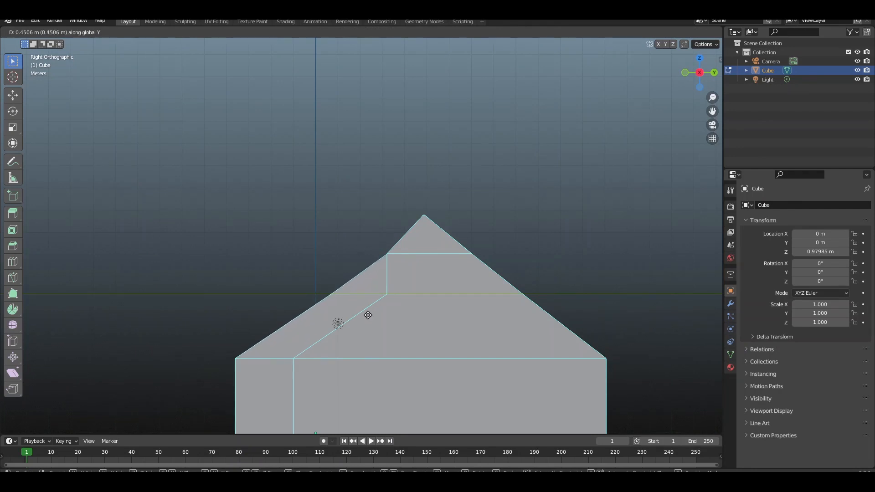
{"action": "left_click", "coordinate": [368, 315]}
Step: Select the ridge vertices through the mesh and lower them along Z to flatten the roof pitch
{"action": "key", "text": "1"}
{"action": "key", "text": "alt+z"}
{"action": "left_click_drag", "start_coordinate": [452, 195], "coordinate": [413, 226]}
{"action": "key", "text": "g"}
{"action": "key", "text": "z"}
{"action": "left_click", "coordinate": [463, 237]}
Step: Shift the roof vertices along Y to adjust the back slope, and leave Edit Mode to check the silhouette
{"action": "key", "text": "g"}
{"action": "key", "text": "y"}
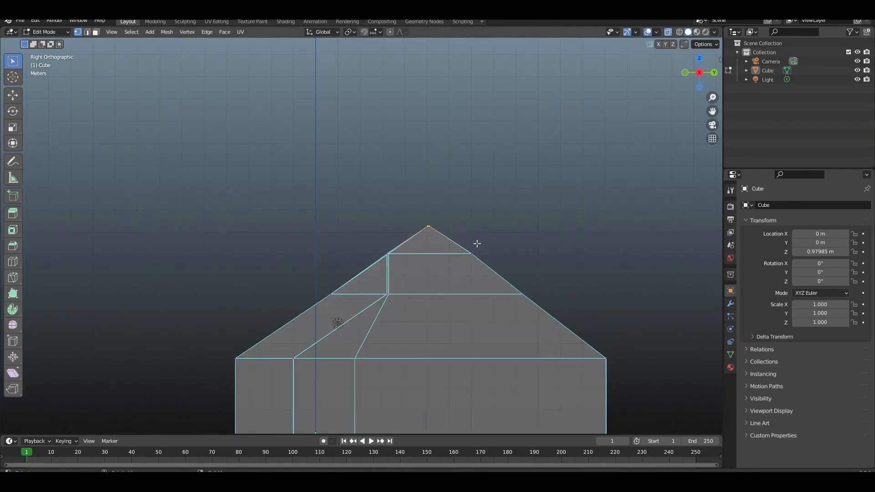
{"action": "left_click", "coordinate": [483, 244]}
{"action": "key", "text": "Tab"}
{"action": "key", "text": "alt+z"}
{"action": "key", "text": "KP_0"}
{"action": "key", "text": "KP_3"}
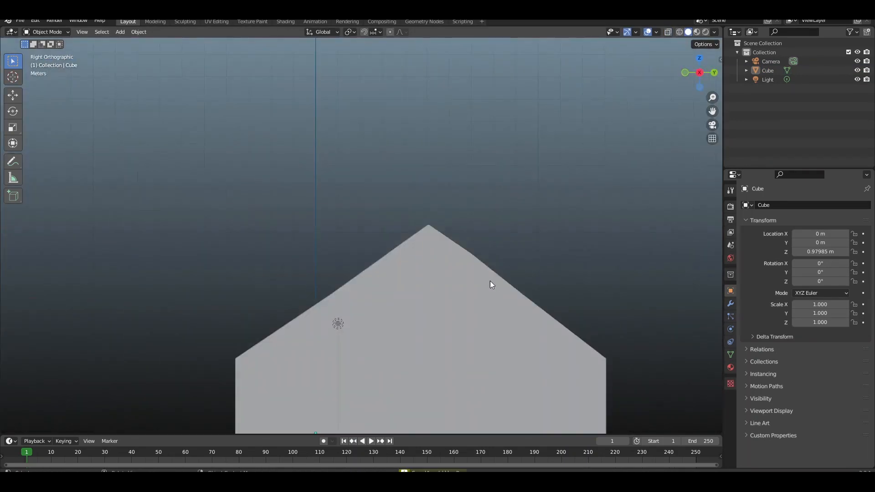
Step: Move the back-slope vertices just below the ridge about -0.2 m along Y, and check the house through the camera
{"action": "key", "text": "Tab"}
{"action": "key", "text": "alt+z"}
{"action": "scroll", "coordinate": [404, 279], "scroll_direction": "up", "scroll_amount": 4}
{"action": "key", "text": "g"}
{"action": "key", "text": "y"}
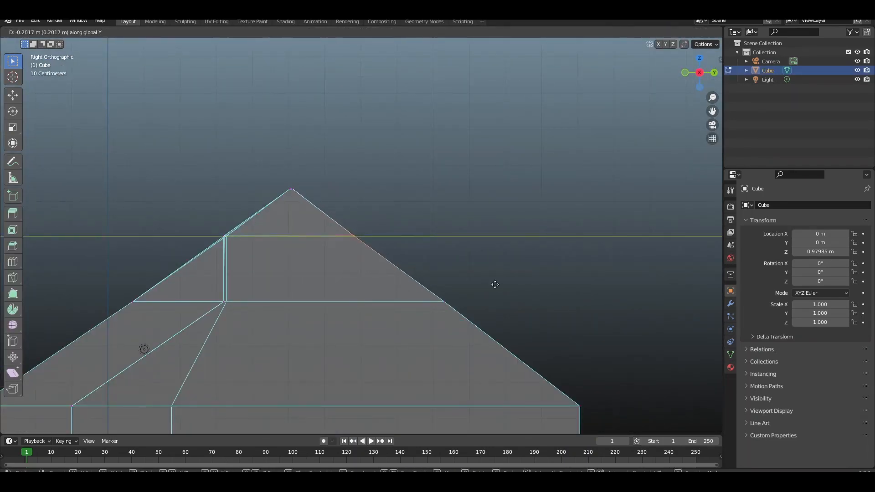
{"action": "left_click", "coordinate": [495, 285]}
{"action": "key", "text": "Tab"}
{"action": "key", "text": "alt+z"}
{"action": "key", "text": "KP_0"}
{"action": "left_click", "coordinate": [543, 238]}
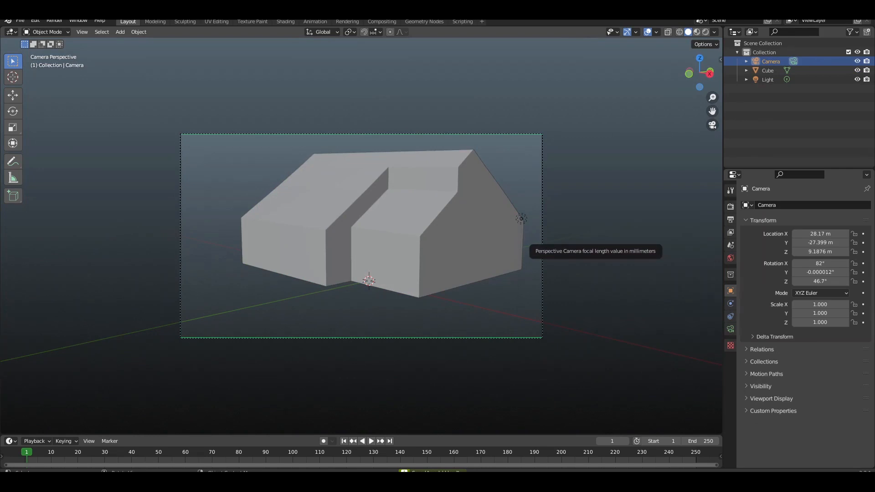
Step: Select the ridge and the whole back side of the house and move them along Y to deepen the house
{"action": "key", "text": "KP_3"}
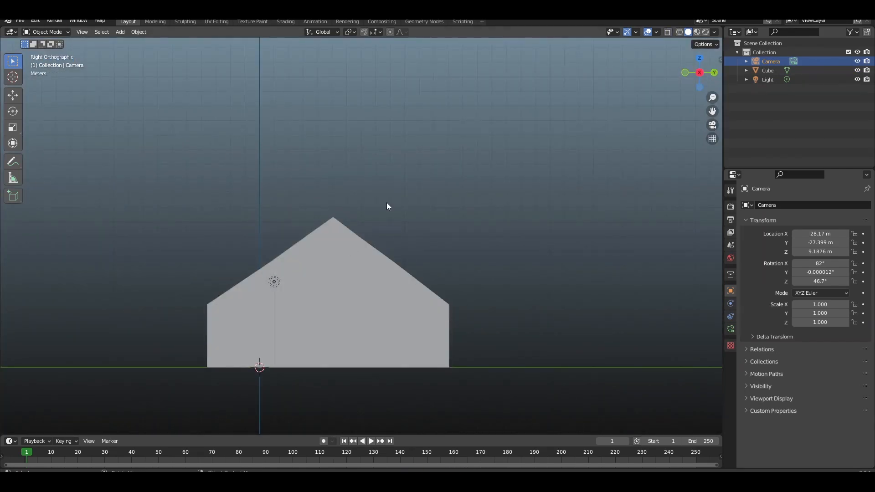
{"action": "left_click", "coordinate": [333, 229]}
{"action": "key", "text": "Tab"}
{"action": "key", "text": "alt+z"}
{"action": "left_click_drag", "start_coordinate": [321, 210], "coordinate": [472, 373]}
{"action": "key", "text": "g"}
{"action": "key", "text": "y"}
{"action": "left_click", "coordinate": [486, 373]}
Step: Select the ridge vertices and reposition them freely in side view to even out the roof slopes
{"action": "left_click_drag", "start_coordinate": [326, 213], "coordinate": [364, 246]}
{"action": "scroll", "coordinate": [369, 252], "scroll_direction": "up", "scroll_amount": 2}
{"action": "key", "text": "g"}
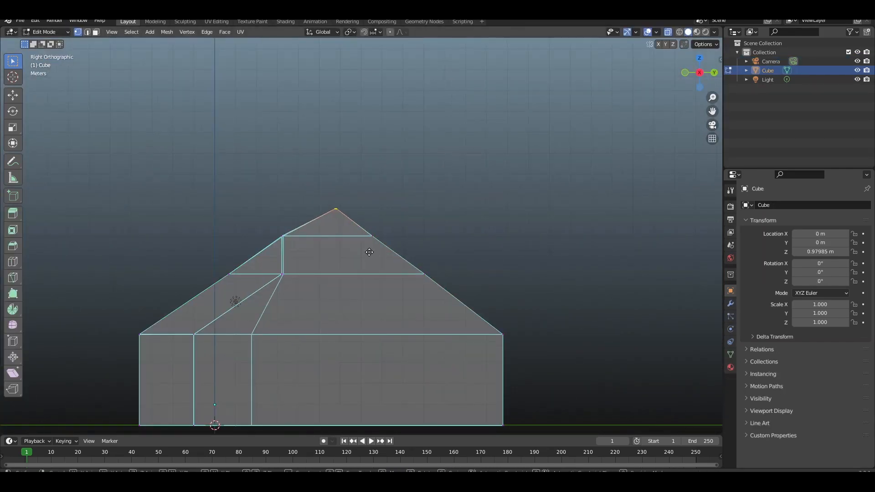
{"action": "key", "text": "g"}
{"action": "left_click", "coordinate": [358, 247]}
Step: Select the lower mid-slope vertices on the back of the roof and move them along Y to straighten the slope
{"action": "left_click_drag", "start_coordinate": [401, 258], "coordinate": [456, 296]}
{"action": "scroll", "coordinate": [459, 297], "scroll_direction": "up", "scroll_amount": 1}
{"action": "middle_click_drag", "start_coordinate": [529, 296], "coordinate": [453, 250], "text": "shift"}
{"action": "key", "text": "g"}
{"action": "key", "text": "y"}
{"action": "left_click", "coordinate": [447, 251]}
Step: Align the upper back-slope vertices along Y, leave Edit Mode, and save the file with the house selected
{"action": "left_click_drag", "start_coordinate": [278, 173], "coordinate": [358, 206]}
{"action": "key", "text": "g"}
{"action": "key", "text": "y"}
{"action": "left_click", "coordinate": [355, 205]}
{"action": "key", "text": "Tab"}
{"action": "key", "text": "alt+z"}
{"action": "key", "text": "KP_0"}
{"action": "key", "text": "ctrl+s"}
{"action": "left_click", "coordinate": [522, 185]}
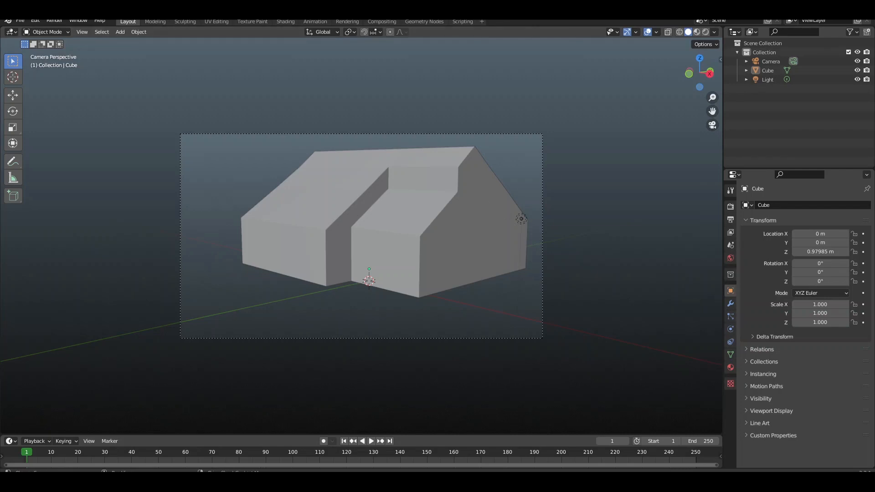
{"action": "key", "text": "ctrl+z"}
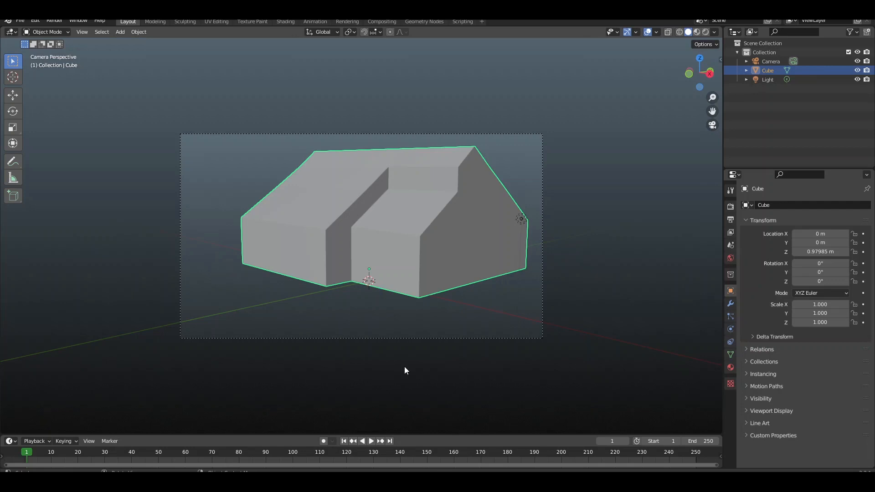
Step: Add a cube for the siding and move it in side view to the base area of the gable wall
{"action": "key", "text": "KP_3"}
{"action": "key", "text": "KP_Decimal"}
{"action": "scroll", "coordinate": [578, 188], "scroll_direction": "up", "scroll_amount": 2}
{"action": "right_click", "coordinate": [388, 266]}
{"action": "left_click", "coordinate": [389, 266]}
{"action": "key", "text": "shift+a"}
{"action": "mouse_move", "coordinate": [387, 289]}
{"action": "left_click", "coordinate": [469, 89]}
{"action": "key", "text": "g"}
{"action": "left_click", "coordinate": [457, 332]}
Step: Scale the new cube to about 0.44 along Z and move it about 5.3 m along X toward the gable wall
{"action": "key", "text": "s"}
{"action": "key", "text": "z"}
{"action": "left_click", "coordinate": [491, 321]}
{"action": "key", "text": "KP_0"}
{"action": "key", "text": "g"}
{"action": "key", "text": "y"}
{"action": "key", "text": "x"}
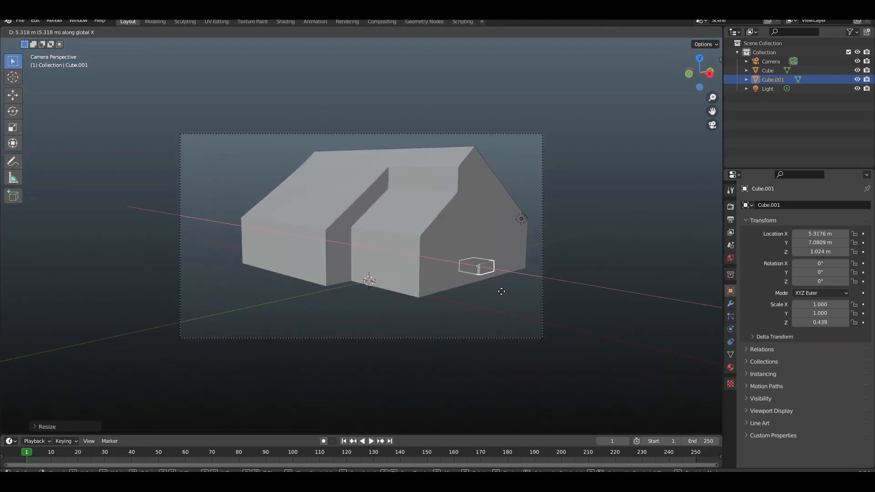
{"action": "left_click", "coordinate": [502, 291]}
Step: Lower the flattened cube along Z to the base of the house, at a height of about 0.43 m
{"action": "key", "text": "KP_3"}
{"action": "key", "text": "g"}
{"action": "key", "text": "z"}
{"action": "left_click", "coordinate": [473, 365]}
Step: Thin the cube to about 0.114 along X and move it against the gable wall at X about 6.24 m
{"action": "key", "text": "KP_0"}
{"action": "key", "text": "s"}
{"action": "key", "text": "x"}
{"action": "left_click", "coordinate": [480, 286]}
{"action": "key", "text": "g"}
{"action": "key", "text": "z"}
{"action": "key", "text": "x"}
{"action": "left_click", "coordinate": [504, 305]}
Step: Stretch the thin block's end vertices along Y so the plank spans the full base of the gable wall
{"action": "key", "text": "KP_Decimal"}
{"action": "key", "text": "KP_3"}
{"action": "scroll", "coordinate": [469, 314], "scroll_direction": "down", "scroll_amount": 9}
{"action": "key", "text": "Tab"}
{"action": "key", "text": "alt+z"}
{"action": "left_click_drag", "start_coordinate": [295, 191], "coordinate": [370, 316]}
{"action": "middle_click_drag", "start_coordinate": [370, 316], "coordinate": [385, 324]}
{"action": "key", "text": "g"}
{"action": "key", "text": "y"}
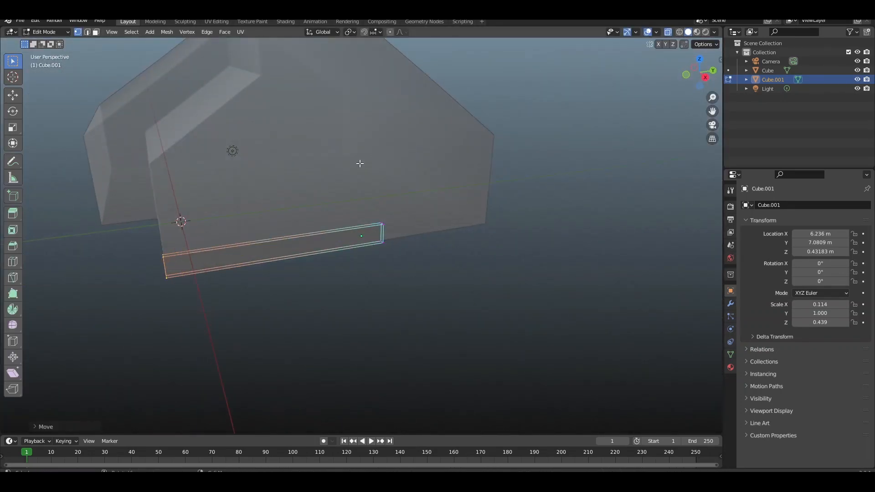
{"action": "left_click", "coordinate": [521, 245]}
{"action": "key", "text": "KP_3"}
{"action": "key", "text": "Tab"}
{"action": "key", "text": "alt+z"}
{"action": "key", "text": "KP_0"}
{"action": "left_click", "coordinate": [495, 301]}
Step: Tilt the plank to about -21.4° in front view and move it along X to about 6.02 m
{"action": "left_click", "coordinate": [467, 280]}
{"action": "key", "text": "KP_3"}
{"action": "key", "text": "KP_1"}
{"action": "scroll", "coordinate": [403, 289], "scroll_direction": "up", "scroll_amount": 7}
{"action": "key", "text": "r"}
{"action": "left_click", "coordinate": [469, 242]}
{"action": "key", "text": "g"}
{"action": "key", "text": "x"}
{"action": "left_click", "coordinate": [455, 253]}
{"action": "left_click", "coordinate": [470, 239]}
{"action": "key", "text": "KP_0"}
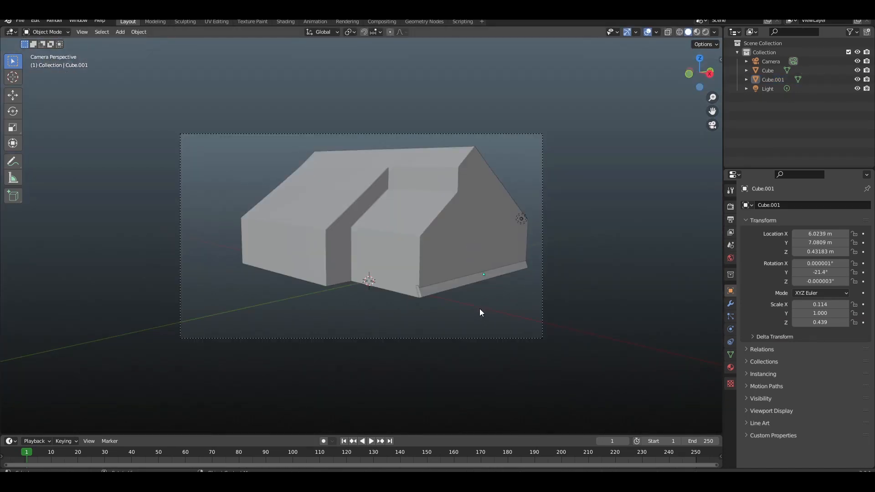
Step: Rotate the bottom plank to nearly upright, about -0.1°, and move it along X to about 6.09 m
{"action": "left_click", "coordinate": [441, 289]}
{"action": "key", "text": "KP_1"}
{"action": "key", "text": "r"}
{"action": "left_click", "coordinate": [372, 269]}
{"action": "key", "text": "g"}
{"action": "key", "text": "x"}
{"action": "left_click", "coordinate": [387, 262]}
Step: Duplicate the plank upward along Z to about 1.32 m and tilt the copy to about -10.9°
{"action": "key", "text": "shift+d"}
{"action": "key", "text": "z"}
{"action": "left_click", "coordinate": [382, 218]}
{"action": "key", "text": "r"}
{"action": "left_click", "coordinate": [438, 221]}
{"action": "left_click", "coordinate": [451, 241]}
{"action": "key", "text": "KP_0"}
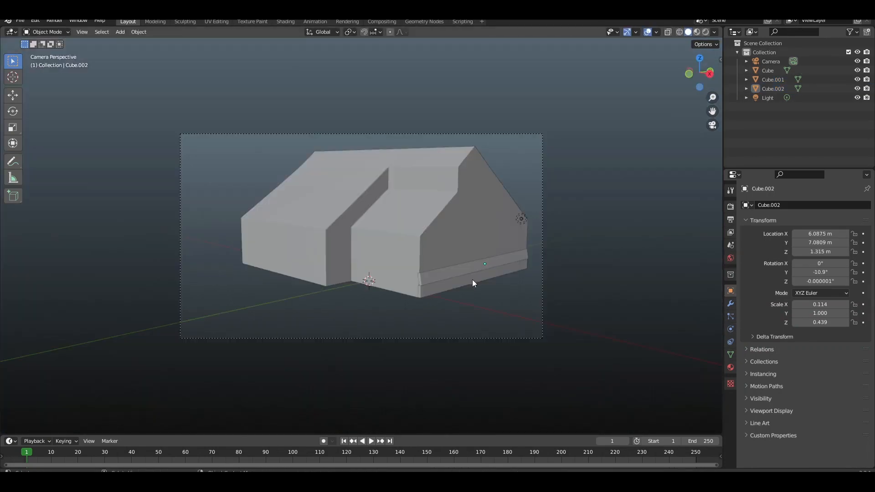
Step: Duplicate the tilted plank straight up along Z to a height of about 2.28 m
{"action": "left_click", "coordinate": [462, 279]}
{"action": "key", "text": "shift+d"}
{"action": "key", "text": "z"}
{"action": "key", "text": "KP_1"}
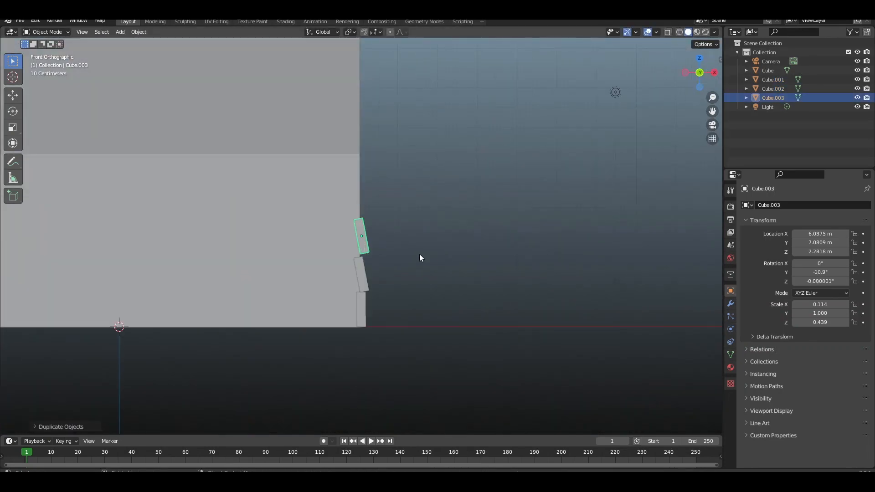
{"action": "left_click", "coordinate": [415, 251]}
Step: Duplicate the tilted plank upward again, repeat the duplication until planks cover the gable wall's full height, and select the bottom plank
{"action": "key", "text": "shift+d"}
{"action": "key", "text": "z"}
{"action": "left_click", "coordinate": [398, 217]}
{"action": "key", "text": "shift+r"}
{"action": "key", "text": "shift+r"}
{"action": "key", "text": "shift+r"}
{"action": "key", "text": "shift+r"}
{"action": "key", "text": "shift+r"}
{"action": "key", "text": "shift+r"}
{"action": "key", "text": "shift+r"}
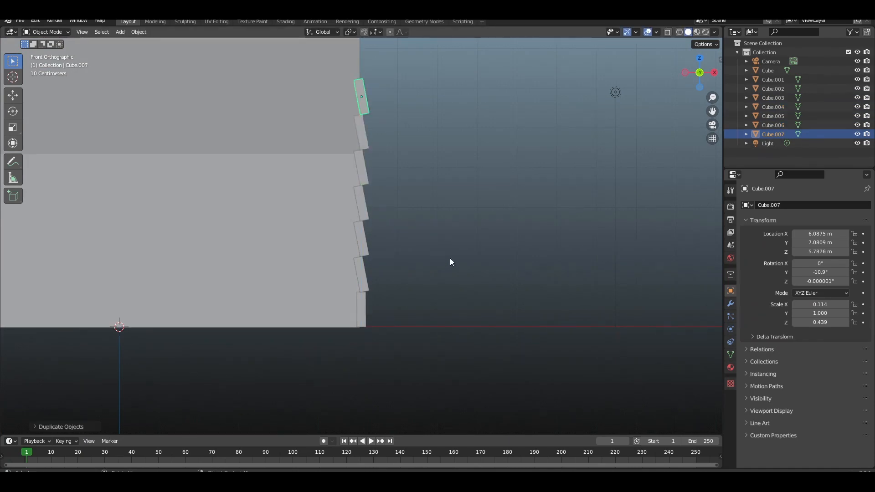
{"action": "scroll", "coordinate": [450, 258], "scroll_direction": "down", "scroll_amount": 5}
{"action": "key", "text": "KP_0"}
{"action": "left_click", "coordinate": [445, 287]}
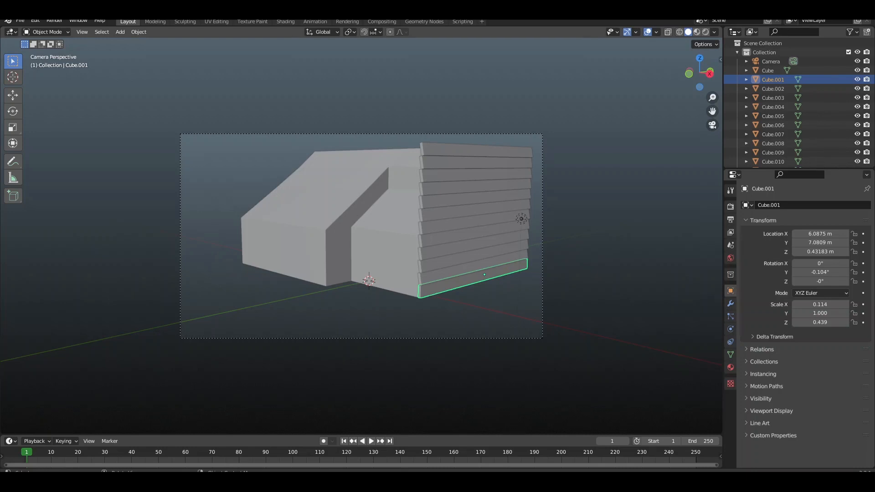
Step: Select all the siding planks on the gable wall, save the file, and join the planks into one object
{"action": "key", "text": "KP_3"}
{"action": "left_click", "coordinate": [431, 289]}
{"action": "middle_click_drag", "start_coordinate": [431, 289], "coordinate": [431, 304]}
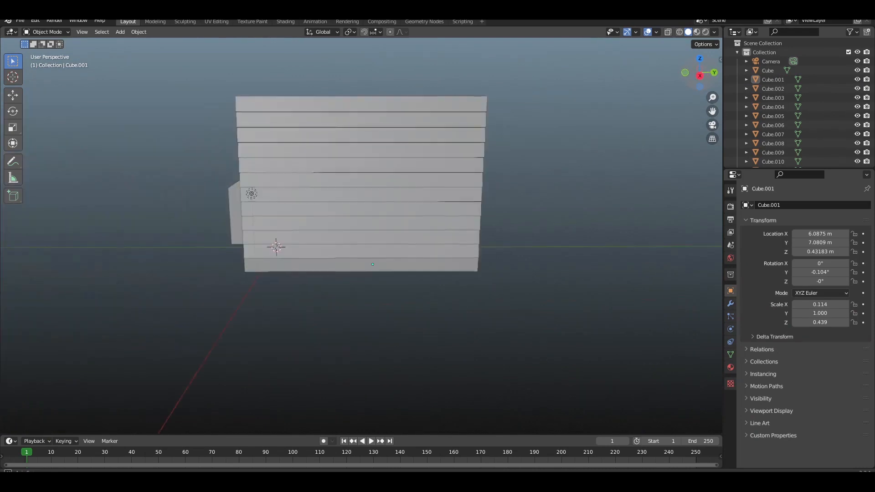
{"action": "left_click", "coordinate": [431, 265]}
{"action": "left_click", "coordinate": [431, 250], "text": "shift"}
{"action": "left_click", "coordinate": [435, 237], "text": "shift"}
{"action": "left_click", "coordinate": [440, 224], "text": "shift"}
{"action": "left_click", "coordinate": [444, 208], "text": "shift"}
{"action": "left_click", "coordinate": [447, 194], "text": "shift"}
{"action": "left_click", "coordinate": [450, 180], "text": "shift"}
{"action": "left_click", "coordinate": [451, 165], "text": "shift"}
{"action": "left_click", "coordinate": [455, 105], "text": "shift"}
{"action": "key", "text": "ctrl+s"}
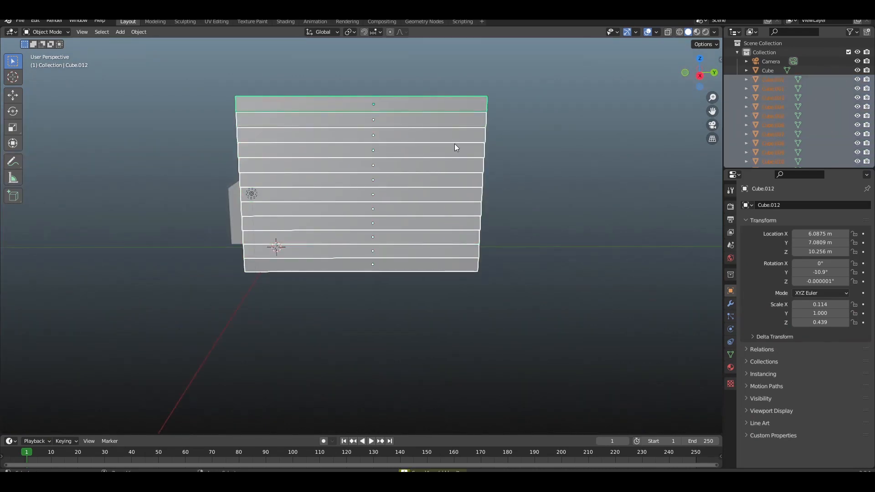
{"action": "key", "text": "ctrl+j"}
Step: Set the joined gable siding's origin to its geometry and apply its rotation and scale
{"action": "right_click", "coordinate": [371, 188]}
{"action": "left_click", "coordinate": [450, 197]}
{"action": "key", "text": "ctrl+a"}
{"action": "left_click", "coordinate": [459, 227]}
{"action": "key", "text": "KP_3"}
{"action": "scroll", "coordinate": [470, 171], "scroll_direction": "up", "scroll_amount": 2}
{"action": "middle_click_drag", "start_coordinate": [471, 173], "coordinate": [409, 255]}
{"action": "left_click", "coordinate": [409, 255]}
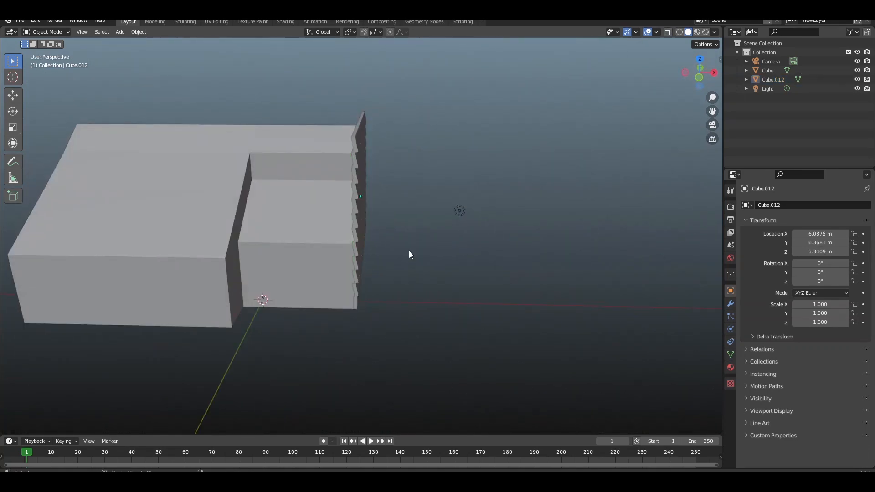
Step: Duplicate the gable siding along X to about 15.6 m and rotate the copy -90° about Z
{"action": "left_click", "coordinate": [362, 233]}
{"action": "key", "text": "shift+d"}
{"action": "key", "text": "x"}
{"action": "left_click", "coordinate": [521, 225]}
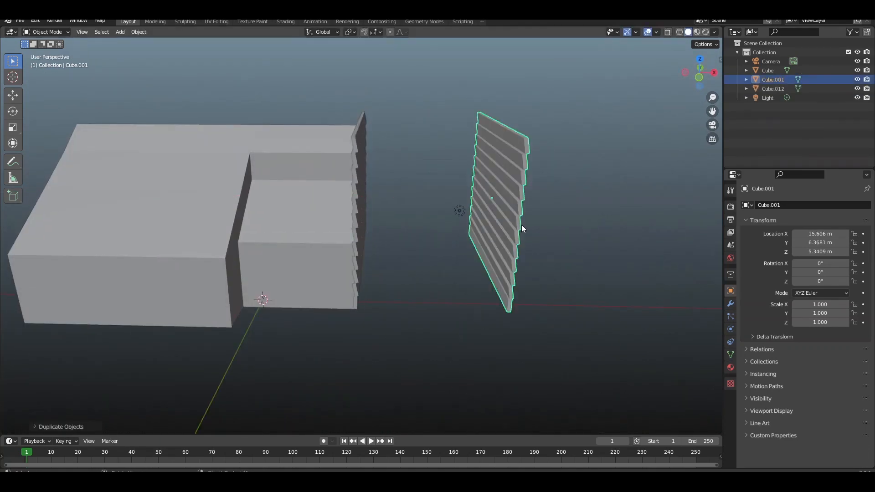
{"action": "key", "text": "KP_7"}
{"action": "type", "text": "r90"}
{"action": "key", "text": "Return"}
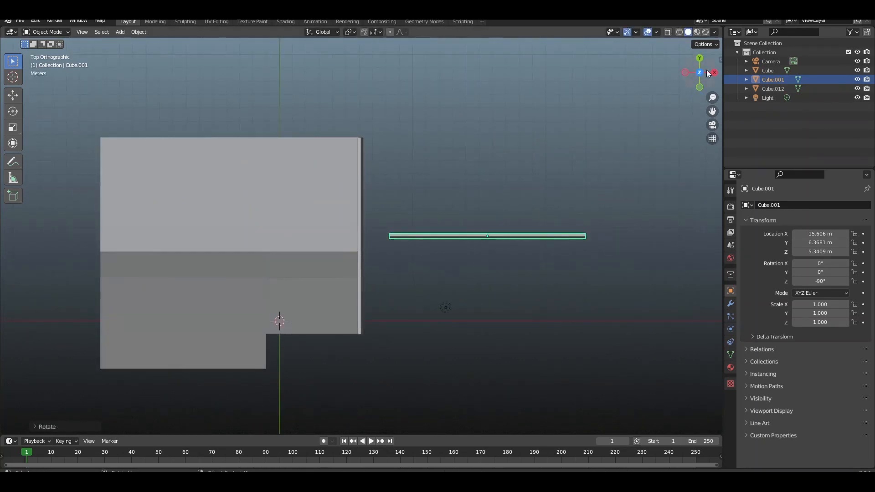
Step: Move the rotated siding copy against the recessed front wall, at about X -1.29 m and Y -1.16 m
{"action": "key", "text": "g"}
{"action": "left_click", "coordinate": [316, 336]}
{"action": "key", "text": "KP_0"}
{"action": "left_click", "coordinate": [464, 300]}
{"action": "key", "text": "KP_7"}
{"action": "left_click", "coordinate": [321, 334]}
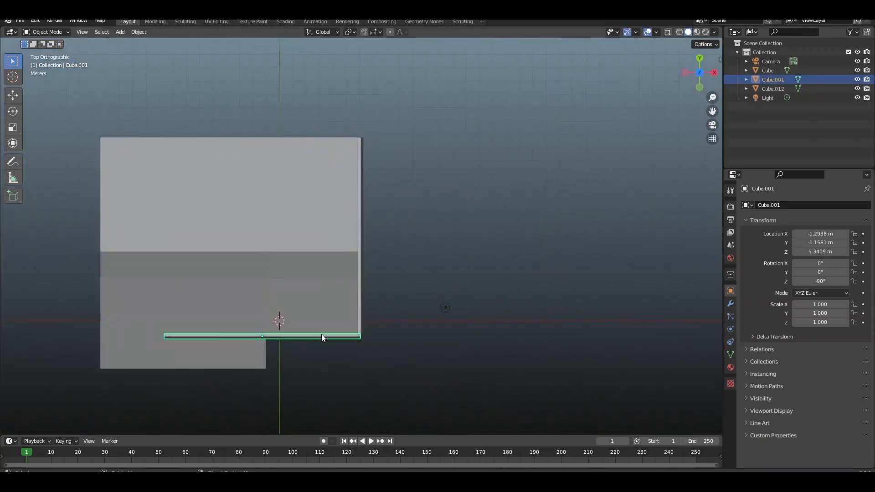
{"action": "key", "text": "KP_1"}
{"action": "scroll", "coordinate": [361, 273], "scroll_direction": "up", "scroll_amount": 1}
{"action": "key", "text": "Tab"}
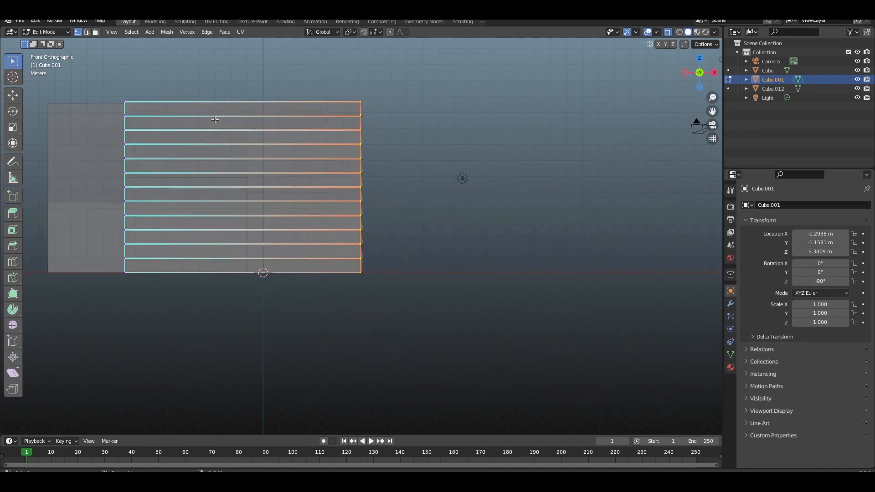
{"action": "key", "text": "KP_3"}
{"action": "left_click", "coordinate": [714, 32]}
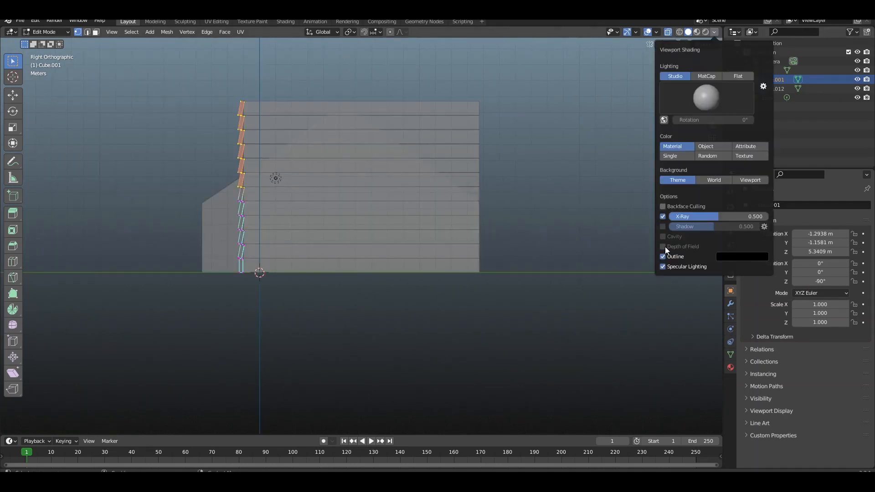
{"action": "key", "text": "KP_1"}
{"action": "key", "text": "alt+z"}
{"action": "middle_click_drag", "start_coordinate": [324, 171], "coordinate": [267, 192]}
{"action": "key", "text": "Tab"}
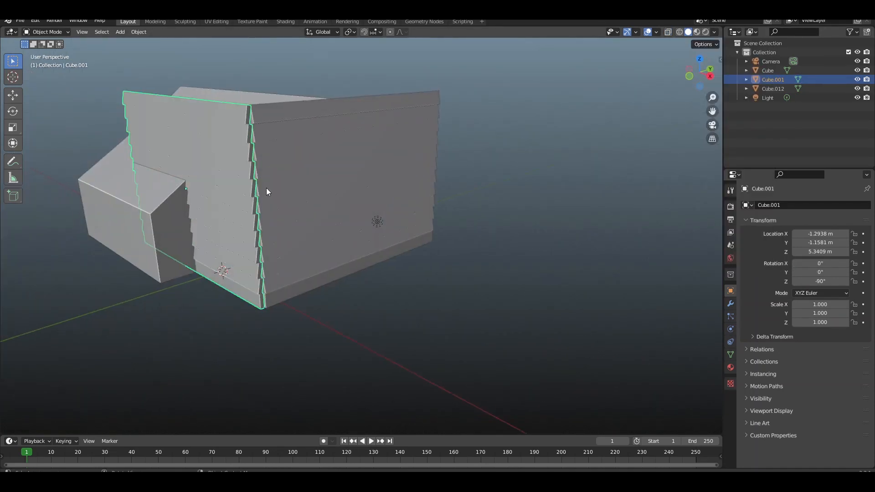
Step: Isolate the front siding panel and the house body in local view
{"action": "left_click", "coordinate": [247, 92], "text": "shift"}
{"action": "key", "text": "KP_Divide"}
{"action": "middle_click_drag", "start_coordinate": [504, 297], "coordinate": [370, 205]}
{"action": "key", "text": "Tab"}
{"action": "key", "text": "KP_1"}
{"action": "key", "text": "alt+z"}
{"action": "left_click_drag", "start_coordinate": [189, 131], "coordinate": [553, 256]}
{"action": "middle_click_drag", "start_coordinate": [538, 237], "coordinate": [465, 257]}
{"action": "key", "text": "alt+a"}
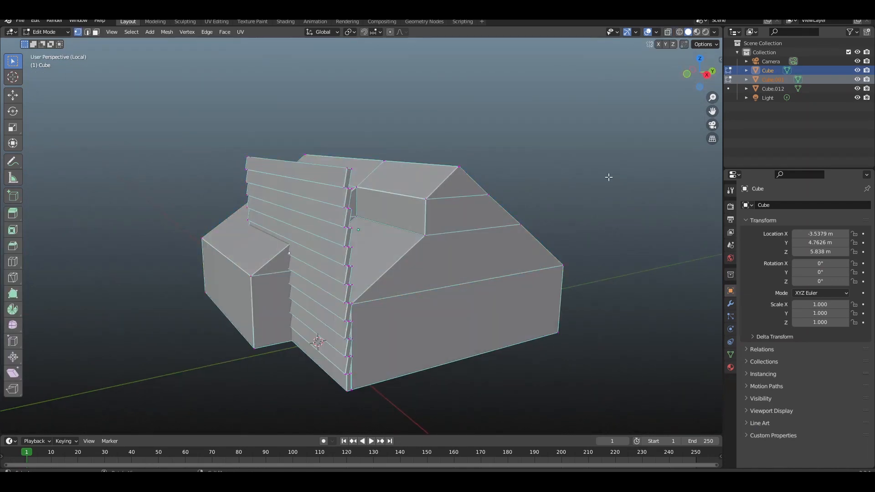
{"action": "key", "text": "Tab"}
Step: Delete the top seven planks of the front siding panel so that it ends at the front wall's eave
{"action": "left_click", "coordinate": [342, 214]}
{"action": "key", "text": "Tab"}
{"action": "key", "text": "KP_1"}
{"action": "key", "text": "alt+z"}
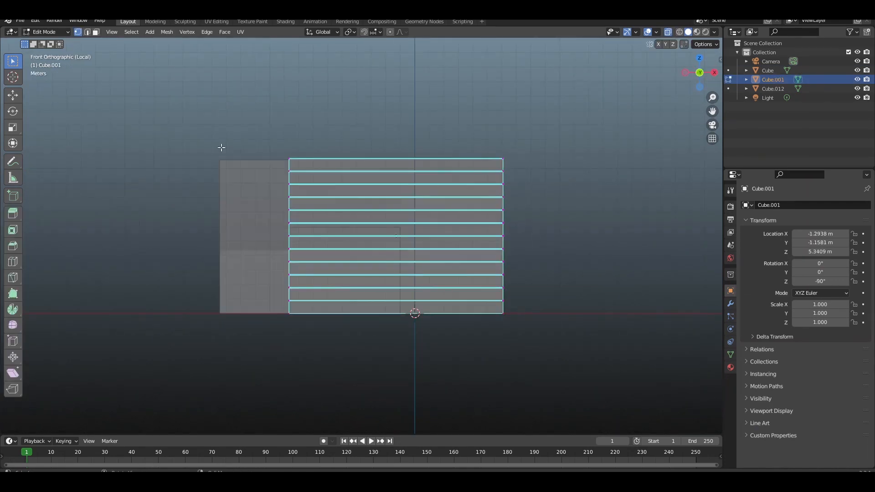
{"action": "left_click_drag", "start_coordinate": [222, 147], "coordinate": [529, 242]}
{"action": "key", "text": "alt+z"}
{"action": "left_click_drag", "start_coordinate": [713, 75], "coordinate": [650, 110]}
{"action": "key", "text": "x"}
{"action": "key", "text": "v"}
{"action": "middle_click_drag", "start_coordinate": [292, 346], "coordinate": [425, 303], "text": "shift"}
{"action": "scroll", "coordinate": [426, 303], "scroll_direction": "up", "scroll_amount": 4}
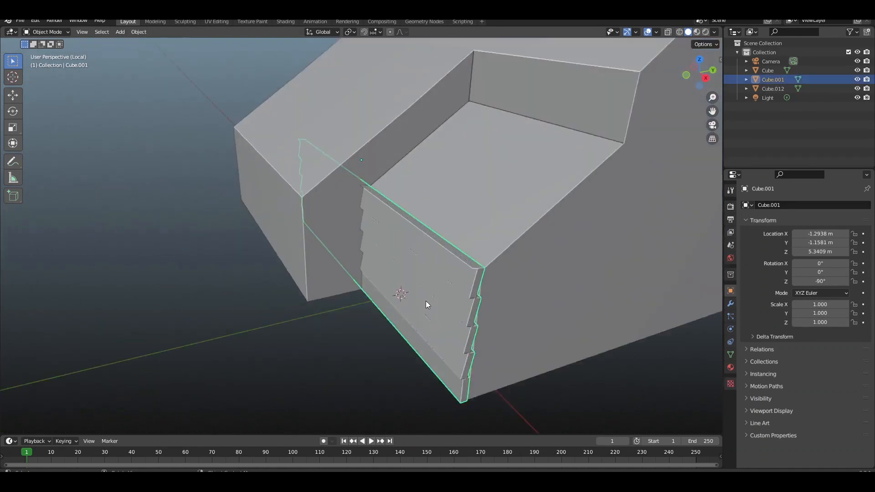
{"action": "key", "text": "alt+z"}
{"action": "key", "text": "Tab"}
{"action": "key", "text": "alt+z"}
{"action": "left_click_drag", "start_coordinate": [700, 73], "coordinate": [657, 78]}
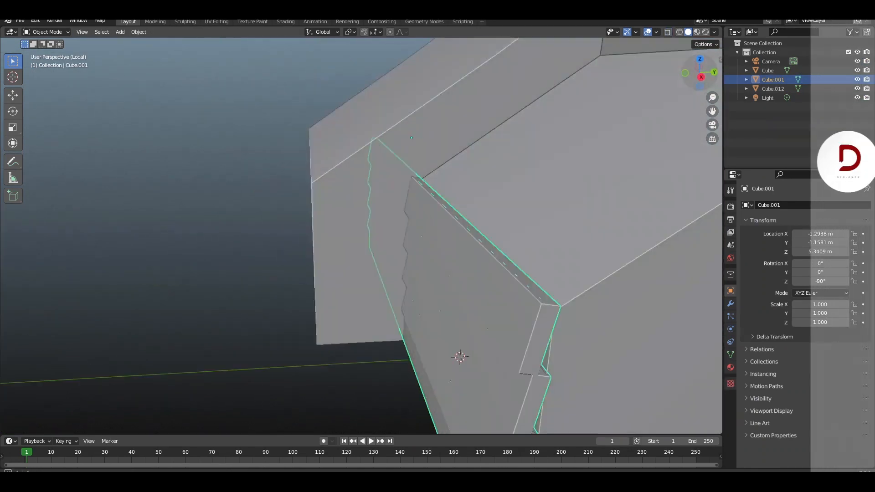
{"action": "key", "text": "KP_1"}
{"action": "scroll", "coordinate": [578, 181], "scroll_direction": "down", "scroll_amount": 4}
{"action": "left_click", "coordinate": [578, 181]}
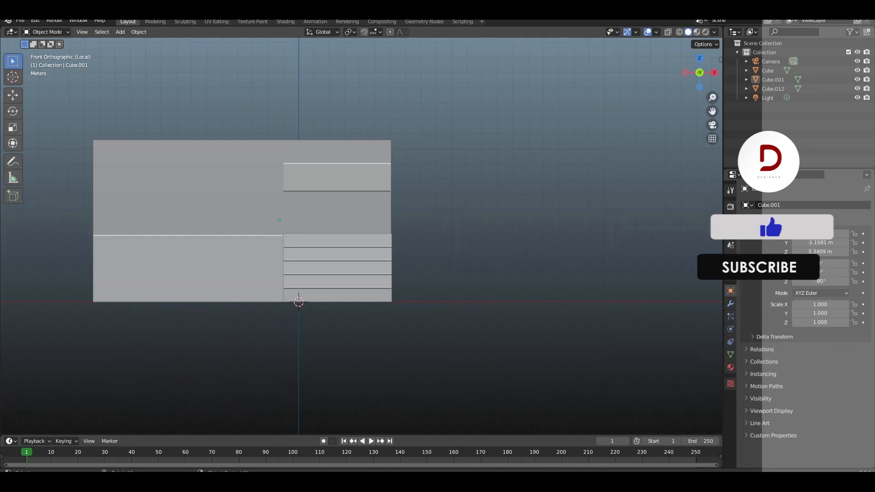
Step: Save the file and set the trimmed front siding panel's origin to its geometry
{"action": "key", "text": "KP_0"}
{"action": "key", "text": "ctrl+s"}
{"action": "left_click", "coordinate": [403, 266]}
{"action": "key", "text": "KP_0"}
{"action": "right_click", "coordinate": [373, 257]}
{"action": "left_click", "coordinate": [417, 267]}
Step: Duplicate the trimmed front siding panel upward along Z to a height of about 9.17 m
{"action": "key", "text": "shift+d"}
{"action": "key", "text": "z"}
{"action": "left_click", "coordinate": [362, 178]}
{"action": "key", "text": "KP_3"}
{"action": "middle_click_drag", "start_coordinate": [320, 175], "coordinate": [345, 206]}
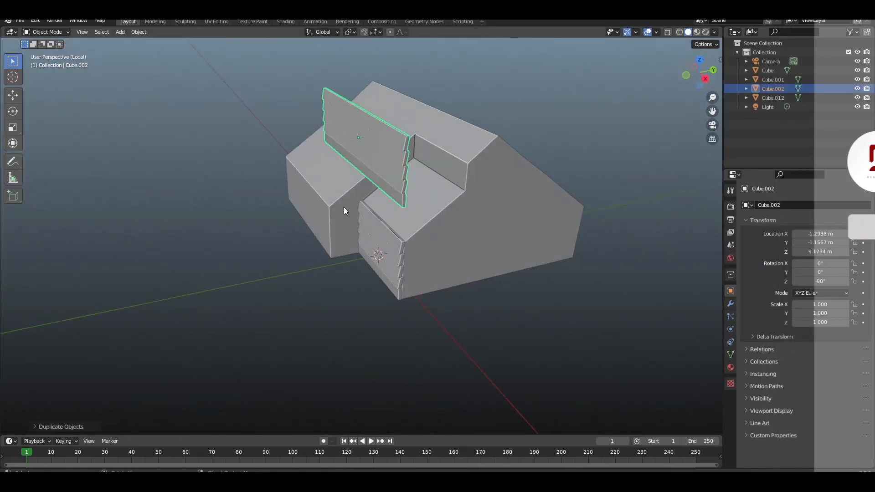
Step: Move the siding copy along Y to about 3.23 m and raise it along Z to about 9.45 m at the upper recessed wall
{"action": "key", "text": "g"}
{"action": "key", "text": "y"}
{"action": "left_click", "coordinate": [394, 196]}
{"action": "key", "text": "KP_Decimal"}
{"action": "middle_click_drag", "start_coordinate": [472, 258], "coordinate": [470, 216]}
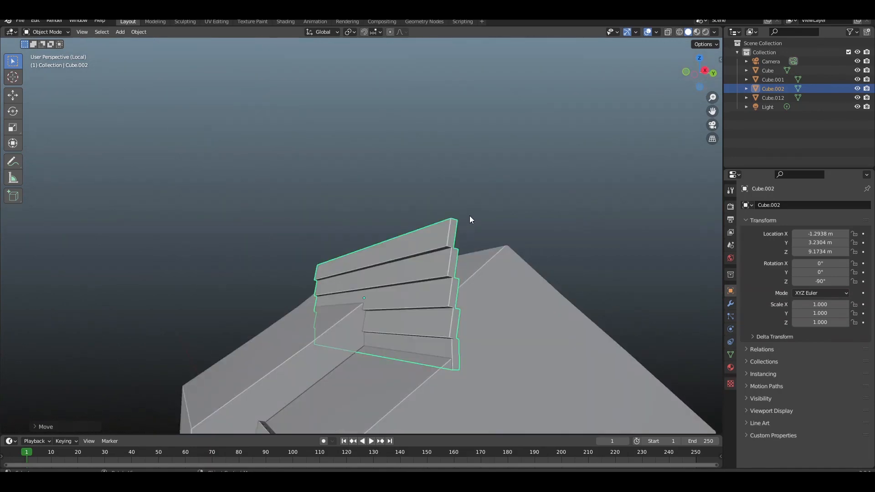
{"action": "key", "text": "z"}
{"action": "left_click", "coordinate": [498, 192]}
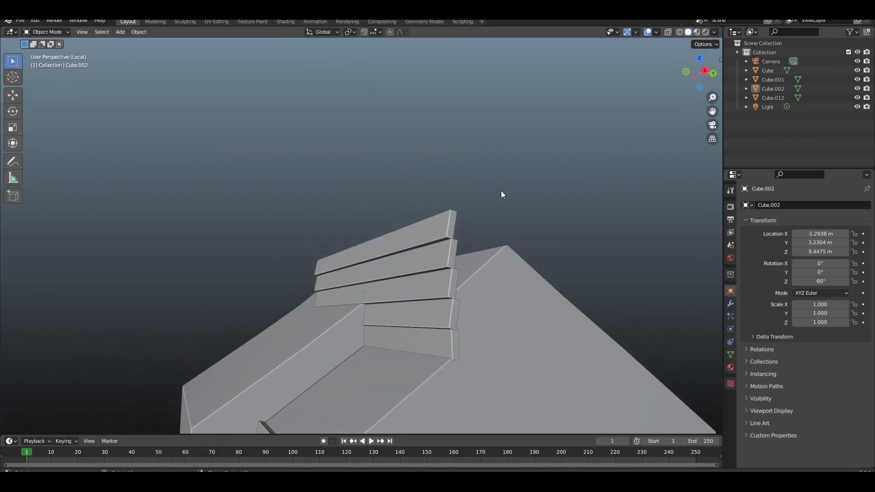
Step: Delete the top three planks of the upper siding panel and save the file
{"action": "key", "text": "KP_1"}
{"action": "left_click", "coordinate": [419, 265]}
{"action": "key", "text": "Tab"}
{"action": "key", "text": "alt+z"}
{"action": "scroll", "coordinate": [418, 264], "scroll_direction": "down", "scroll_amount": 3}
{"action": "left_click_drag", "start_coordinate": [137, 174], "coordinate": [463, 282]}
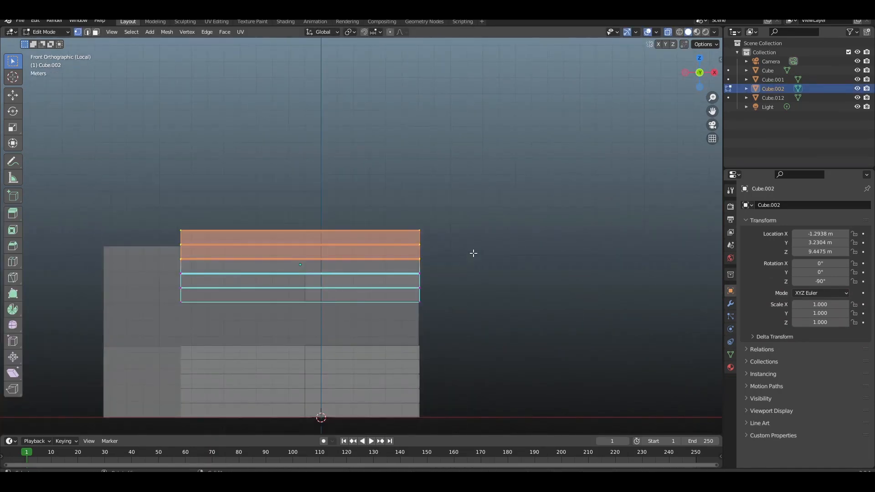
{"action": "key", "text": "x"}
{"action": "left_click", "coordinate": [365, 255]}
{"action": "key", "text": "Tab"}
{"action": "key", "text": "alt+z"}
{"action": "key", "text": "ctrl+s"}
{"action": "key", "text": "KP_Decimal"}
{"action": "middle_click_drag", "start_coordinate": [529, 269], "coordinate": [449, 297]}
{"action": "scroll", "coordinate": [450, 298], "scroll_direction": "up", "scroll_amount": 5}
{"action": "scroll", "coordinate": [461, 297], "scroll_direction": "down", "scroll_amount": 1}
{"action": "key", "text": "Tab"}
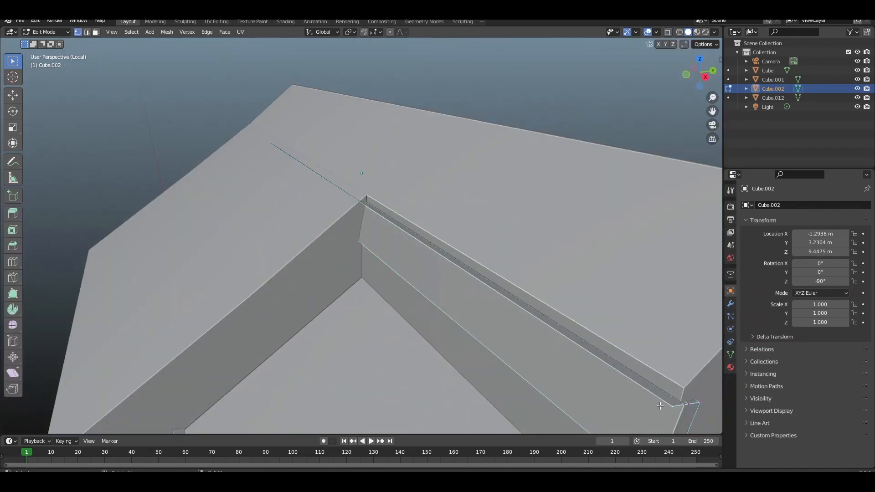
{"action": "key", "text": "Tab"}
{"action": "key", "text": "alt+z"}
{"action": "key", "text": "alt+z"}
Step: Set the two-plank upper siding panel's origin to its geometry
{"action": "scroll", "coordinate": [561, 274], "scroll_direction": "down", "scroll_amount": 3}
{"action": "key", "text": "KP_3"}
{"action": "right_click", "coordinate": [442, 283]}
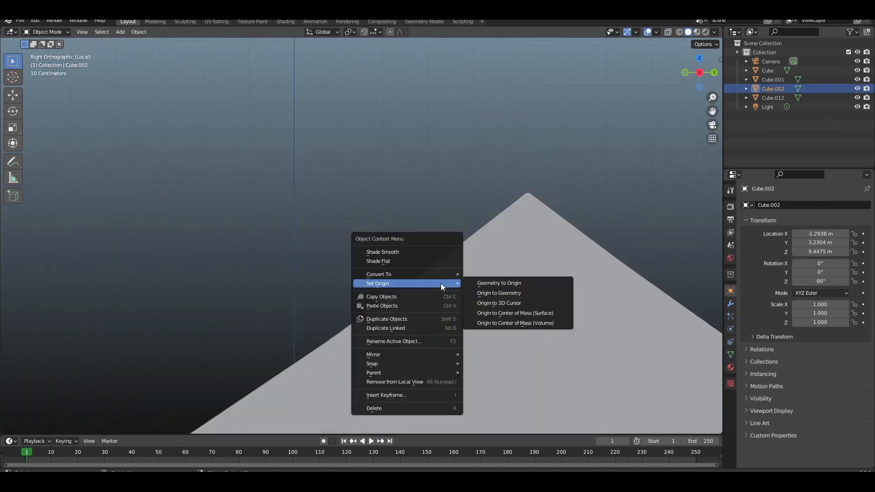
{"action": "left_click", "coordinate": [490, 294]}
{"action": "key", "text": "KP_1"}
{"action": "left_click", "coordinate": [514, 303]}
{"action": "key", "text": "KP_0"}
{"action": "key", "text": "ctrl+a"}
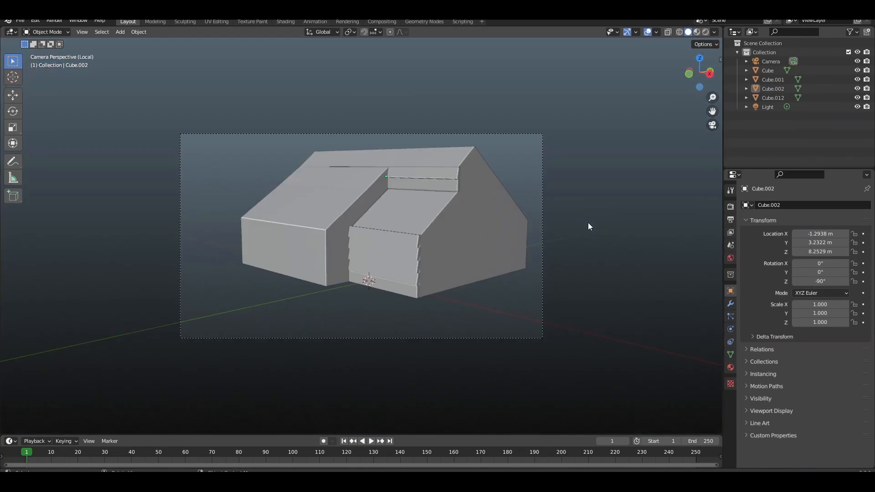
{"action": "left_click", "coordinate": [535, 231]}
Step: Shorten the upper siding panel by moving its left-end vertices along X to the recess's left edge
{"action": "key", "text": "KP_1"}
{"action": "key", "text": "Tab"}
{"action": "left_click_drag", "start_coordinate": [121, 208], "coordinate": [175, 288]}
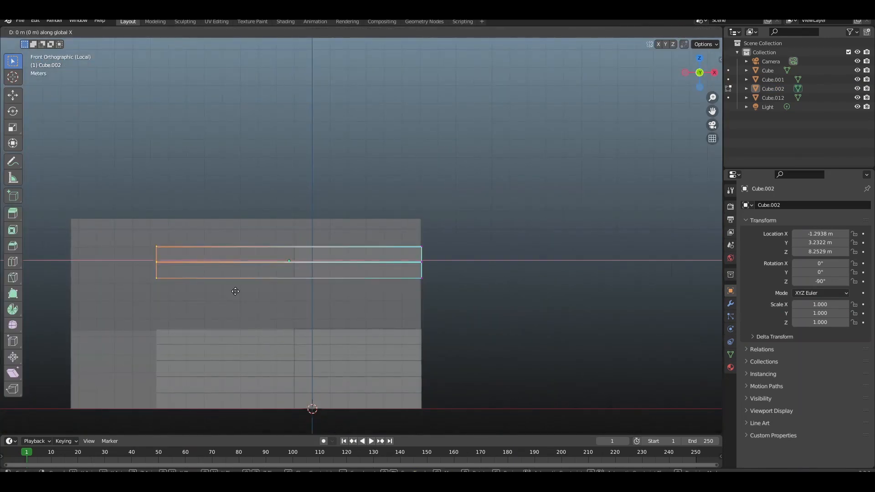
{"action": "scroll", "coordinate": [451, 318], "scroll_direction": "up", "scroll_amount": 2}
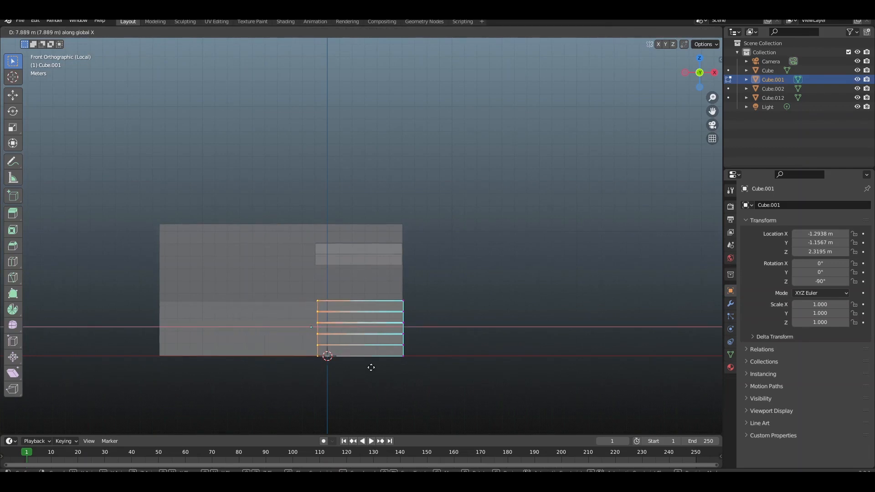
Step: Shorten the lower front panel by moving its left-end vertices about 7.89 m along X, and align its right-end vertices with the wall's corner
{"action": "left_click", "coordinate": [369, 368]}
{"action": "left_click_drag", "start_coordinate": [377, 271], "coordinate": [442, 409]}
{"action": "key", "text": "g"}
{"action": "key", "text": "x"}
{"action": "left_click", "coordinate": [434, 390]}
{"action": "key", "text": "Tab"}
Step: Set the origins of the shortened upper and lower front siding panels to their geometry
{"action": "left_click", "coordinate": [379, 255]}
{"action": "right_click", "coordinate": [378, 255]}
{"action": "left_click", "coordinate": [442, 264]}
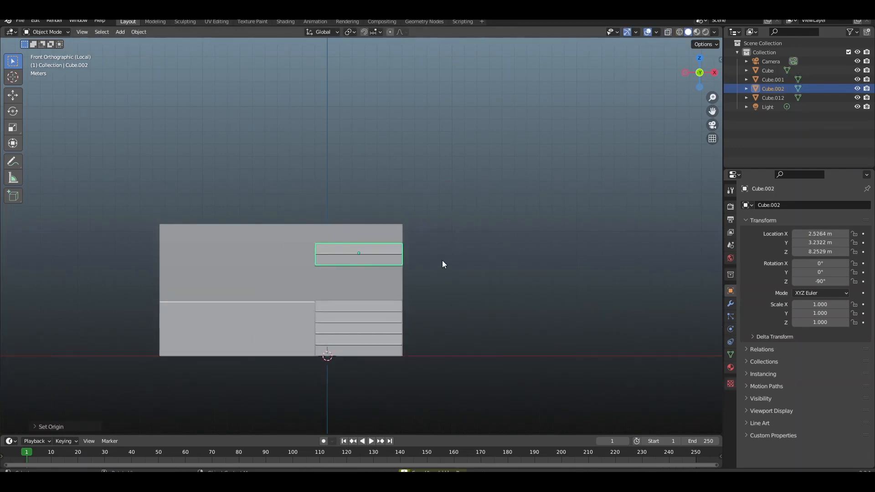
{"action": "key", "text": "KP_0"}
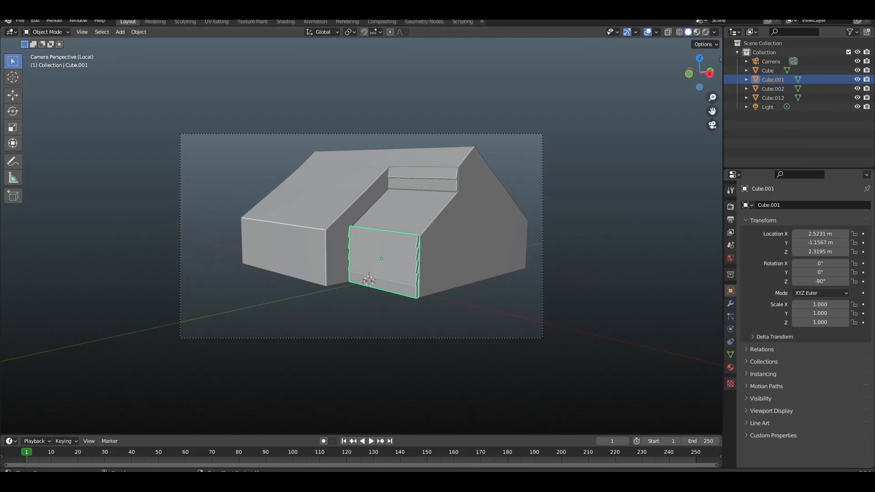
Step: Duplicate the lower front panel onto the projecting wing's front wall, at about X -6.75 m, Y -3.82 m and Z 2.27 m
{"action": "key", "text": "KP_7"}
{"action": "key", "text": "shift+d"}
{"action": "left_click", "coordinate": [254, 263]}
{"action": "key", "text": "KP_1"}
{"action": "key", "text": "KP_Decimal"}
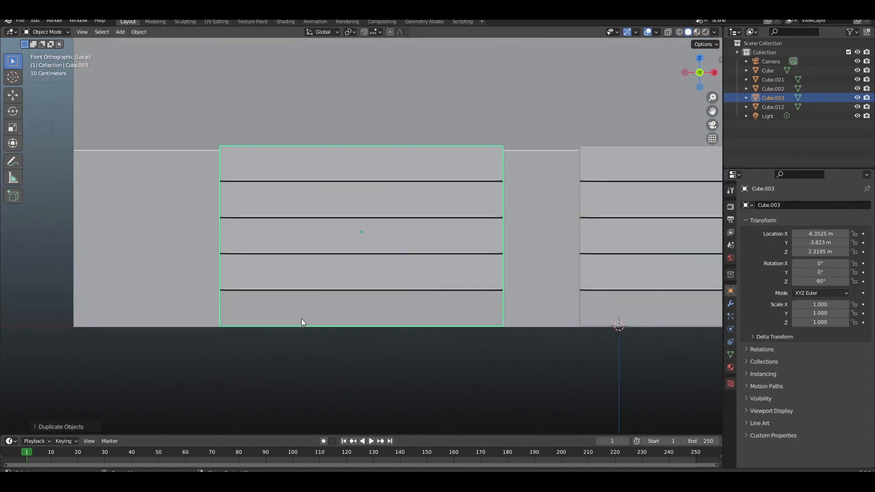
{"action": "left_click", "coordinate": [470, 273]}
Step: Stretch the wing's front siding to the wall's full width, moving its left end to the outer corner and its right end about 2.27 m along X
{"action": "key", "text": "Tab"}
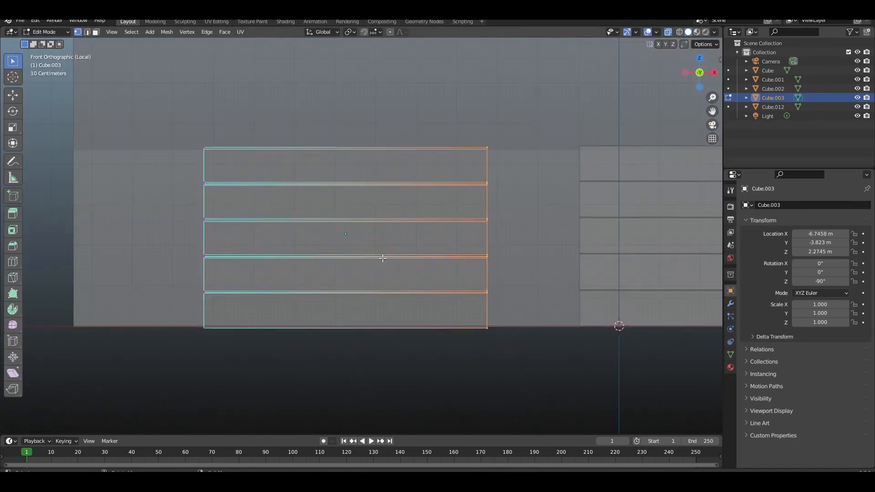
{"action": "left_click", "coordinate": [156, 326]}
{"action": "left_click_drag", "start_coordinate": [429, 132], "coordinate": [531, 353]}
{"action": "key", "text": "g"}
{"action": "key", "text": "x"}
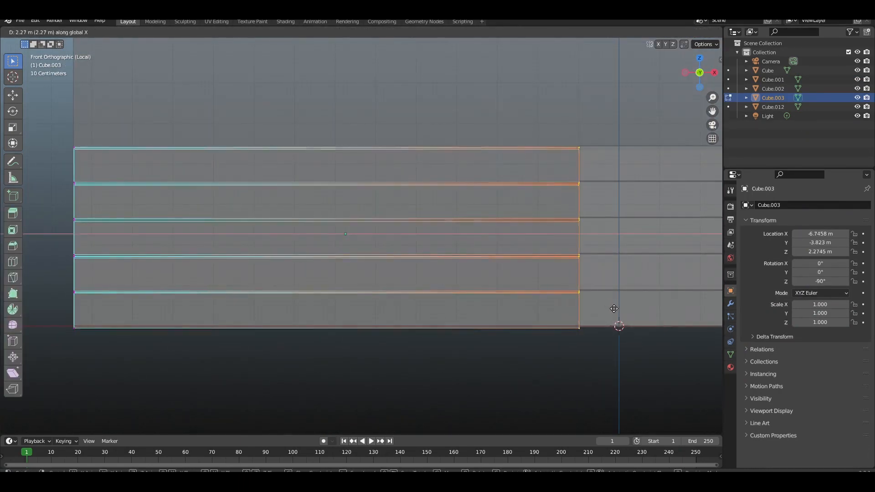
{"action": "left_click", "coordinate": [613, 310]}
{"action": "key", "text": "Tab"}
{"action": "scroll", "coordinate": [549, 321], "scroll_direction": "down", "scroll_amount": 6}
{"action": "left_click", "coordinate": [549, 321]}
{"action": "middle_click_drag", "start_coordinate": [549, 321], "coordinate": [492, 319]}
{"action": "key", "text": "KP_0"}
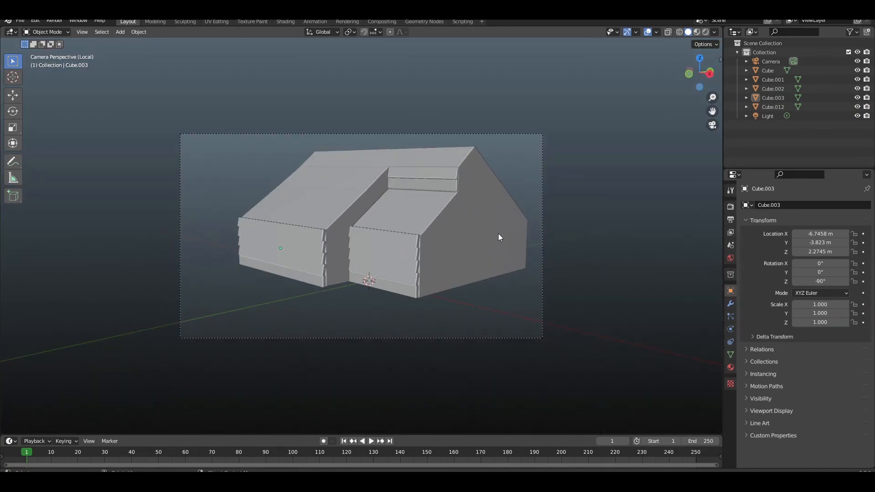
Step: Leave local view, duplicate the gable siding onto the projecting wing's side wall at about X -0.75 m, and select the original gable siding
{"action": "middle_click_drag", "start_coordinate": [498, 233], "coordinate": [440, 221]}
{"action": "left_click", "coordinate": [439, 221]}
{"action": "key", "text": "KP_7"}
{"action": "key", "text": "shift+d"}
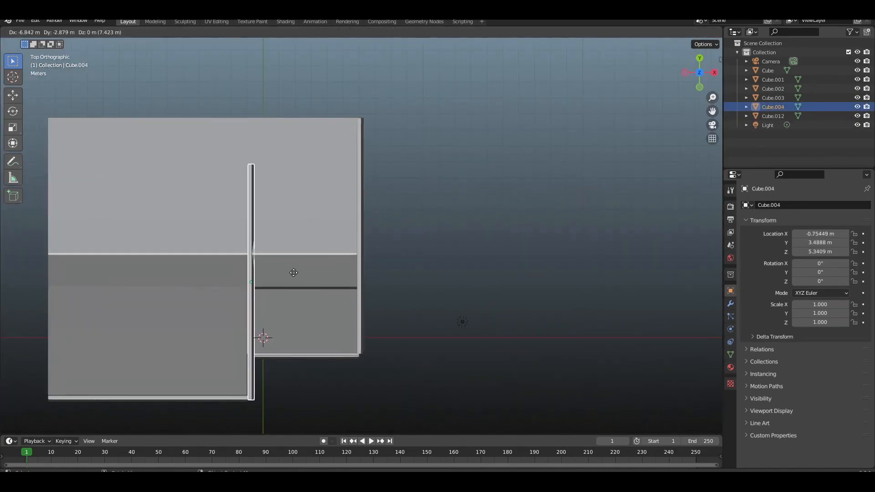
{"action": "left_click", "coordinate": [293, 276]}
{"action": "key", "text": "KP_0"}
{"action": "left_click", "coordinate": [450, 210]}
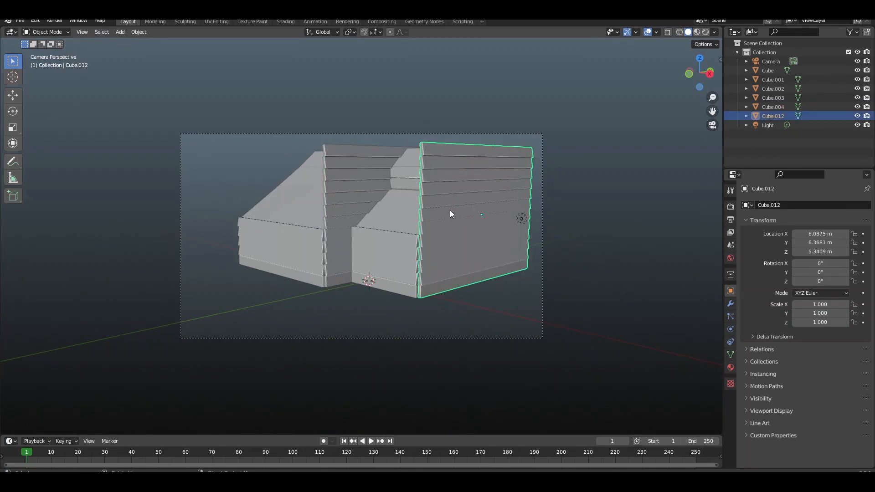
Step: Add a cube at the centre of the gable siding and rotate it 45° in the right side view
{"action": "middle_click_drag", "start_coordinate": [450, 210], "coordinate": [533, 171]}
{"action": "key", "text": "KP_3"}
{"action": "key", "text": "shift+a"}
{"action": "mouse_move", "coordinate": [360, 271]}
{"action": "left_click", "coordinate": [402, 68]}
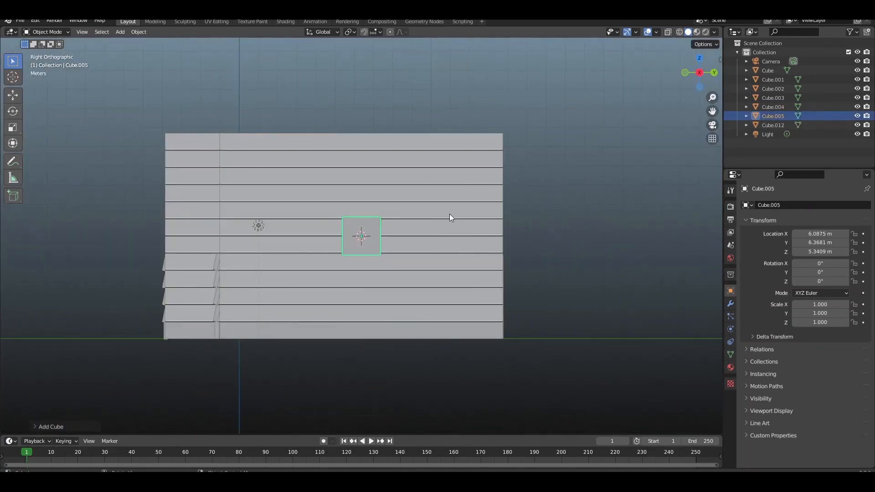
{"action": "type", "text": "r45"}
{"action": "key", "text": "Return"}
Step: Move the cube onto the front roof slope at about Y 1.45 m, Z 7.39 m and rotate it about local X to roughly -55°
{"action": "key", "text": "alt+z"}
{"action": "key", "text": "alt+z"}
{"action": "middle_click_drag", "start_coordinate": [369, 182], "coordinate": [350, 205]}
{"action": "scroll", "coordinate": [362, 242], "scroll_direction": "up", "scroll_amount": 4}
{"action": "key", "text": "g"}
{"action": "key", "text": "z"}
{"action": "left_click", "coordinate": [349, 241]}
{"action": "key", "text": "KP_Decimal"}
{"action": "middle_click_drag", "start_coordinate": [349, 241], "coordinate": [438, 235]}
{"action": "key", "text": "r"}
{"action": "key", "text": "x"}
{"action": "key", "text": "x"}
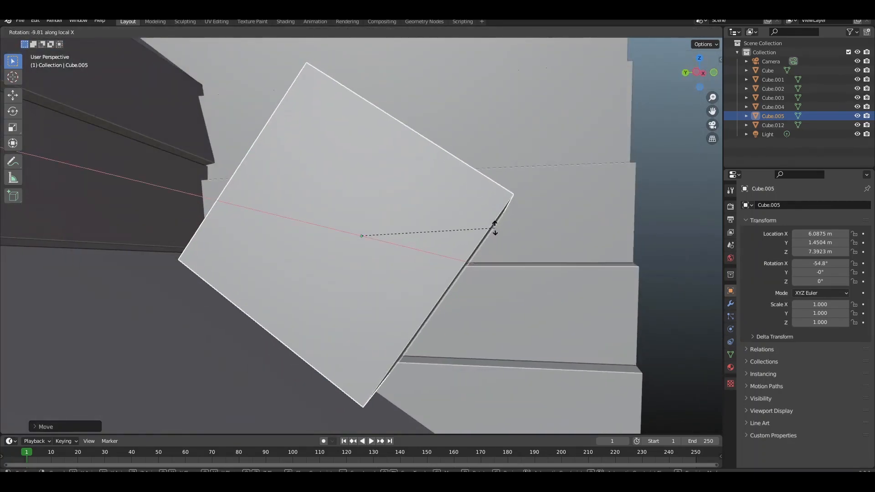
{"action": "left_click", "coordinate": [494, 230]}
Step: Lower the cube to about Z 7.23 m and fine-tune its local X rotation to about -55.4° to follow the roof slope
{"action": "key", "text": "g"}
{"action": "key", "text": "z"}
{"action": "left_click", "coordinate": [430, 249]}
{"action": "key", "text": "t"}
{"action": "key", "text": "r"}
{"action": "key", "text": "x"}
{"action": "key", "text": "x"}
{"action": "left_click", "coordinate": [457, 254]}
Step: Stretch the cube's upper end along the roof slope until it extends past the ridge
{"action": "key", "text": "KP_3"}
{"action": "key", "text": "alt+z"}
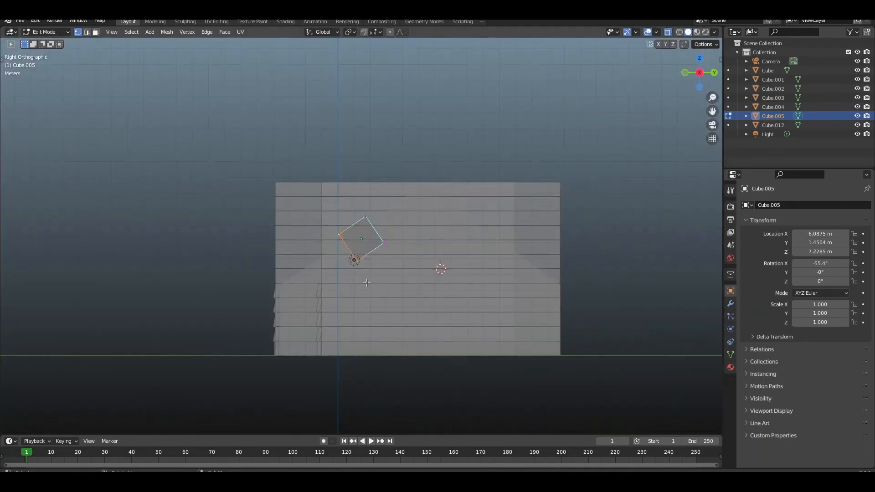
{"action": "key", "text": "g"}
{"action": "key", "text": "x"}
{"action": "key", "text": "z"}
{"action": "key", "text": "z"}
{"action": "left_click", "coordinate": [532, 148]}
Step: Extend the cube's outer side away from the roof slope to form a large cutting block over the excess siding
{"action": "key", "text": "alt+z"}
{"action": "key", "text": "alt+z"}
{"action": "left_click_drag", "start_coordinate": [223, 210], "coordinate": [291, 273]}
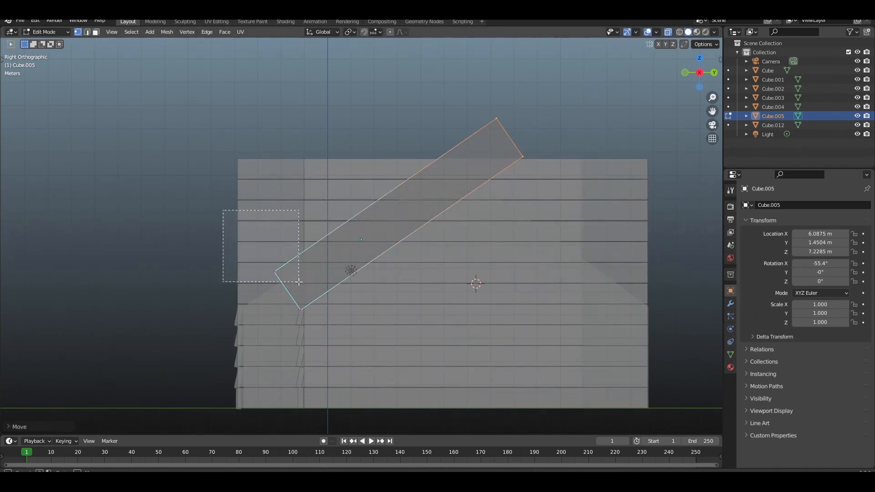
{"action": "left_click", "coordinate": [433, 145]}
{"action": "key", "text": "Tab"}
{"action": "key", "text": "alt+z"}
{"action": "key", "text": "alt+a"}
{"action": "scroll", "coordinate": [427, 274], "scroll_direction": "down", "scroll_amount": 4}
{"action": "left_click", "coordinate": [427, 273]}
{"action": "scroll", "coordinate": [427, 272], "scroll_direction": "up", "scroll_amount": 4}
{"action": "key", "text": "KP_1"}
{"action": "key", "text": "KP_3"}
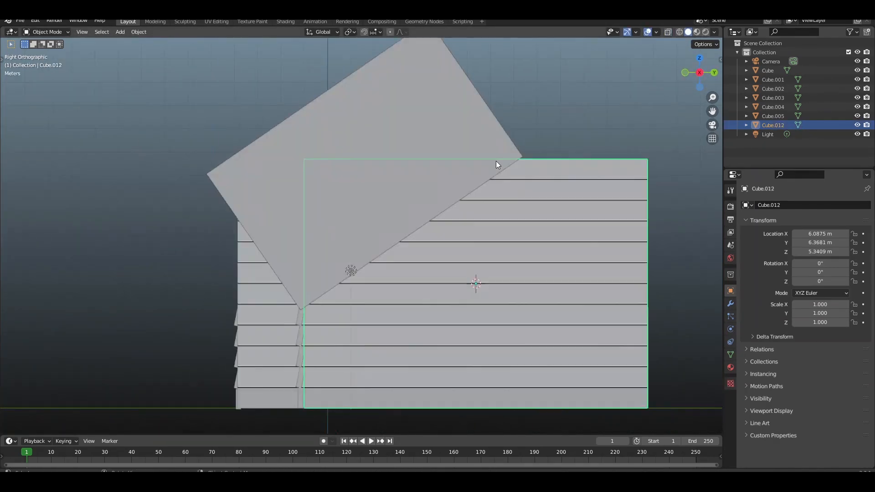
Step: Add a loop cut across the cutting block and slide it along the slope to the ridge
{"action": "left_click", "coordinate": [459, 137]}
{"action": "key", "text": "alt+z"}
{"action": "middle_click_drag", "start_coordinate": [458, 138], "coordinate": [397, 155]}
{"action": "scroll", "coordinate": [396, 174], "scroll_direction": "up", "scroll_amount": 2}
{"action": "key", "text": "Tab"}
{"action": "key", "text": "ctrl+r"}
{"action": "left_click", "coordinate": [357, 195]}
{"action": "left_click", "coordinate": [357, 196]}
{"action": "key", "text": "KP_3"}
{"action": "key", "text": "g"}
{"action": "key", "text": "g"}
{"action": "left_click", "coordinate": [458, 225]}
Step: Extrude the cutting block's ridge end down the opposite roof slope and move its lower end to the rear eave
{"action": "key", "text": "alt+z"}
{"action": "key", "text": "alt+z"}
{"action": "scroll", "coordinate": [458, 225], "scroll_direction": "down", "scroll_amount": 2}
{"action": "middle_click_drag", "start_coordinate": [458, 225], "coordinate": [429, 214]}
{"action": "left_click_drag", "start_coordinate": [287, 129], "coordinate": [447, 238]}
{"action": "key", "text": "KP_3"}
{"action": "key", "text": "e"}
{"action": "left_click", "coordinate": [541, 336]}
{"action": "left_click_drag", "start_coordinate": [545, 296], "coordinate": [561, 334]}
{"action": "key", "text": "g"}
{"action": "left_click", "coordinate": [540, 164]}
{"action": "key", "text": "alt+z"}
{"action": "key", "text": "Tab"}
{"action": "key", "text": "alt+a"}
{"action": "middle_click_drag", "start_coordinate": [540, 164], "coordinate": [410, 274]}
{"action": "key", "text": "Tab"}
{"action": "key", "text": "Tab"}
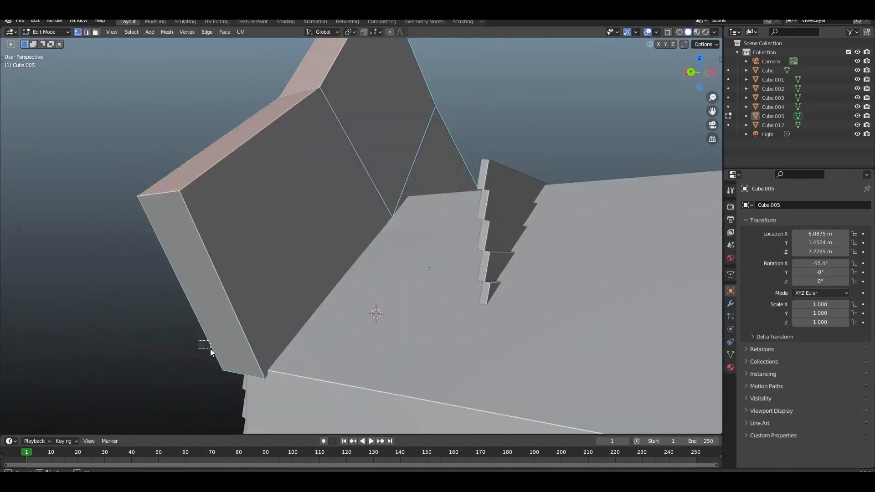
Step: Add a Boolean Difference modifier to the gable siding with the cutting block Cube.005 as its object
{"action": "middle_click_drag", "start_coordinate": [644, 94], "coordinate": [456, 191]}
{"action": "left_click", "coordinate": [410, 306]}
{"action": "left_click", "coordinate": [730, 303]}
{"action": "left_click", "coordinate": [791, 206]}
{"action": "left_click", "coordinate": [690, 251]}
{"action": "left_click", "coordinate": [852, 257]}
{"action": "left_click", "coordinate": [427, 193]}
{"action": "key", "text": "KP_3"}
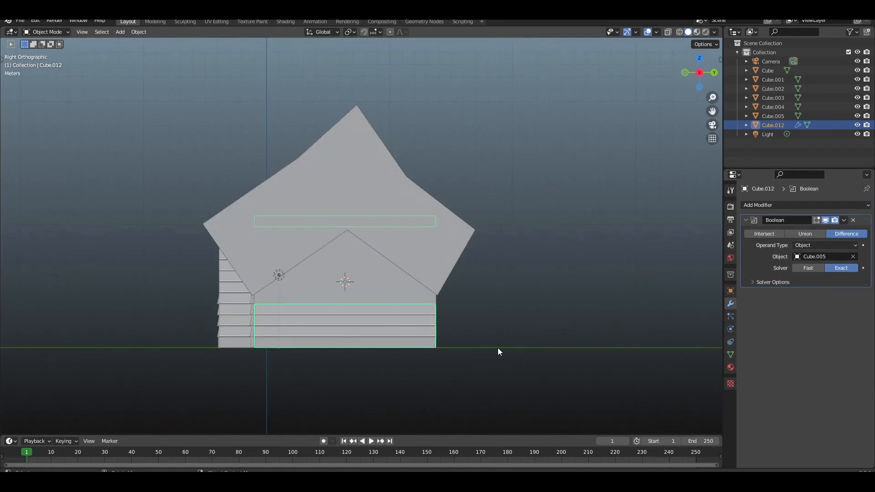
{"action": "scroll", "coordinate": [511, 347], "scroll_direction": "up", "scroll_amount": 4}
{"action": "key", "text": "alt+z"}
{"action": "key", "text": "KP_Divide"}
{"action": "middle_click_drag", "start_coordinate": [455, 139], "coordinate": [447, 159]}
{"action": "key", "text": "KP_Divide"}
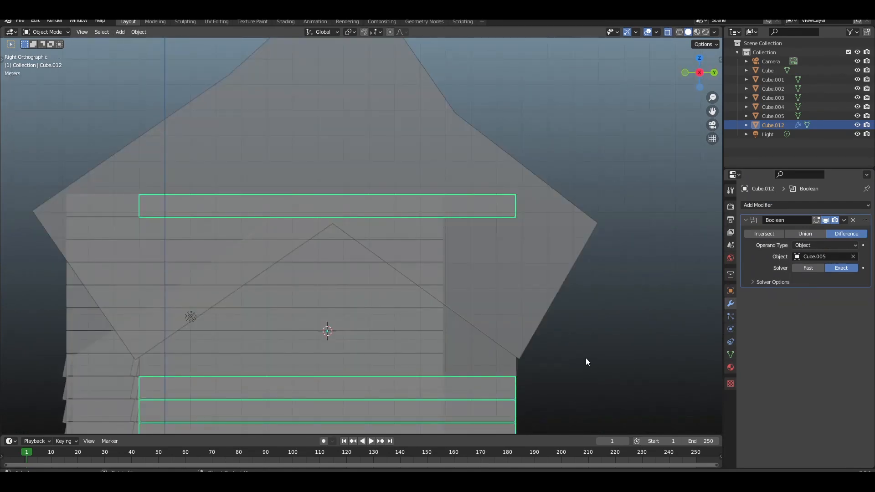
Step: Try a second modifier placed above the Boolean on the gable siding, and undo it
{"action": "left_click", "coordinate": [789, 205]}
{"action": "left_click", "coordinate": [697, 372]}
{"action": "left_click_drag", "start_coordinate": [866, 294], "coordinate": [846, 217]}
{"action": "left_click", "coordinate": [853, 245]}
{"action": "scroll", "coordinate": [418, 336], "scroll_direction": "down", "scroll_amount": 2}
{"action": "key", "text": "ctrl+z"}
{"action": "key", "text": "ctrl+z"}
{"action": "key", "text": "ctrl+z"}
Step: Subdivide the gable siding's whole mesh, undoing the first attempt and repeating it with adjusted cuts
{"action": "key", "text": "Tab"}
{"action": "left_click", "coordinate": [167, 31]}
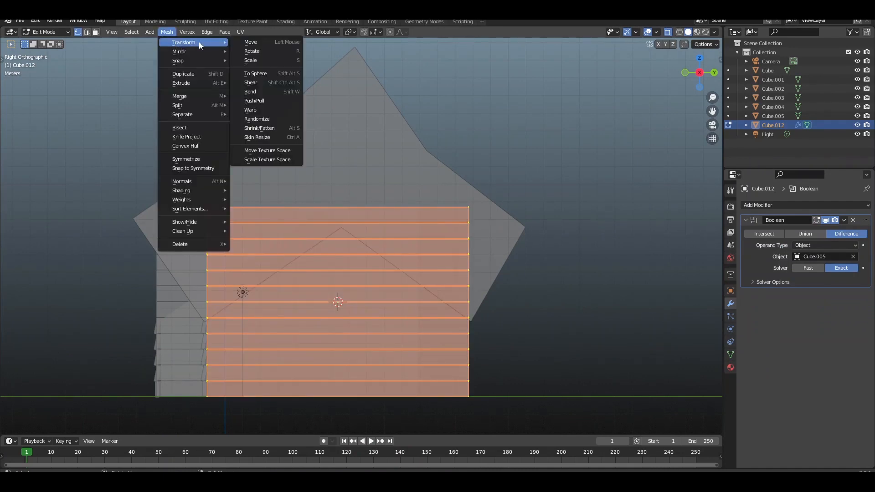
{"action": "left_click", "coordinate": [217, 83]}
{"action": "key", "text": "Tab"}
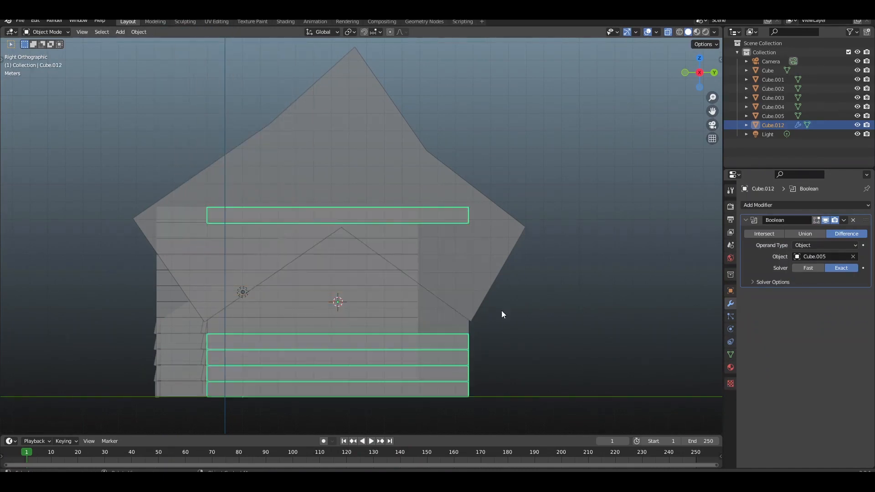
{"action": "key", "text": "ctrl+z"}
{"action": "key", "text": "ctrl+z"}
{"action": "left_click", "coordinate": [207, 32]}
{"action": "left_click", "coordinate": [232, 83]}
{"action": "left_click_drag", "start_coordinate": [91, 363], "coordinate": [126, 363]}
{"action": "key", "text": "Tab"}
{"action": "middle_click_drag", "start_coordinate": [410, 219], "coordinate": [429, 255]}
{"action": "key", "text": "KP_1"}
Step: Switch the siding's Boolean to the Fast solver and apply the modifier
{"action": "left_click", "coordinate": [807, 268]}
{"action": "left_click", "coordinate": [337, 300]}
{"action": "left_click", "coordinate": [843, 220]}
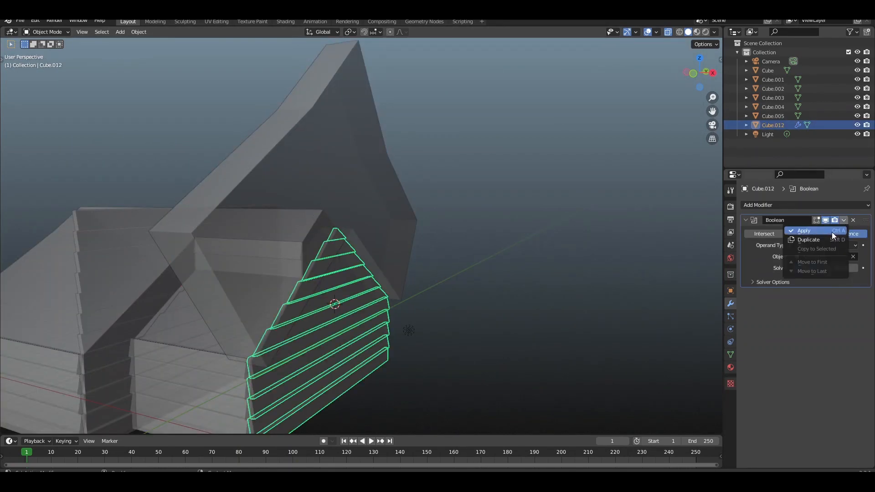
{"action": "left_click", "coordinate": [833, 232]}
Step: Hide the cutting block and turn off X-ray to inspect the trimmed gable siding
{"action": "left_click", "coordinate": [368, 113]}
{"action": "key", "text": "h"}
{"action": "key", "text": "alt+z"}
{"action": "left_click", "coordinate": [355, 282]}
{"action": "key", "text": "ctrl+z"}
{"action": "middle_click_drag", "start_coordinate": [720, 85], "coordinate": [643, 93]}
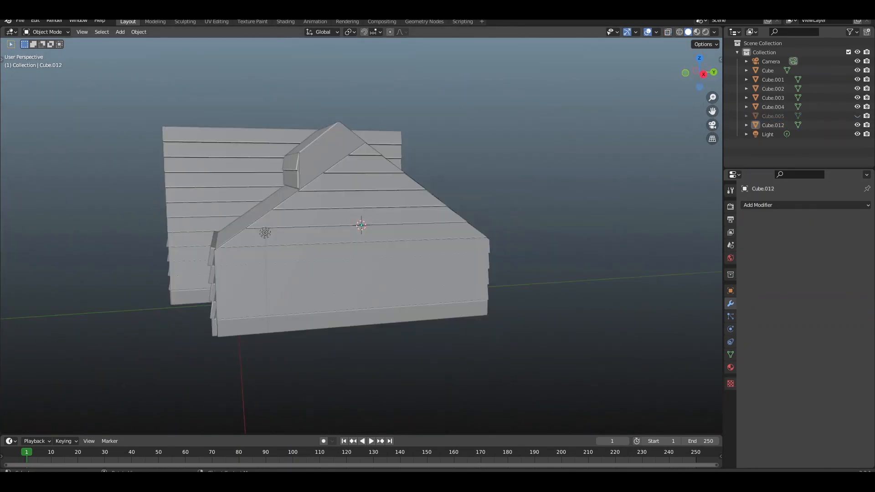
Step: Undo the latest changes to bring the hidden cutting block back
{"action": "key", "text": "ctrl+z"}
{"action": "key", "text": "ctrl+z"}
{"action": "key", "text": "alt+z"}
{"action": "key", "text": "KP_1"}
{"action": "key", "text": "ctrl+z"}
{"action": "key", "text": "ctrl+z"}
{"action": "key", "text": "ctrl+z"}
{"action": "key", "text": "ctrl+z"}
Step: Adjust the cutting block's shape against the roofline by moving part of its mesh in the right side view
{"action": "key", "text": "KP_3"}
{"action": "left_click", "coordinate": [318, 165]}
{"action": "key", "text": "Tab"}
{"action": "left_click", "coordinate": [274, 206]}
{"action": "key", "text": "g"}
{"action": "left_click", "coordinate": [395, 178]}
{"action": "key", "text": "Tab"}
Step: Isolate the cutting block together with the house body in local view
{"action": "left_click", "coordinate": [234, 243]}
{"action": "left_click", "coordinate": [234, 242], "text": "shift"}
{"action": "left_click", "coordinate": [528, 158], "text": "shift"}
{"action": "key", "text": "KP_Divide"}
{"action": "key", "text": "alt+a"}
{"action": "key", "text": "ctrl+z"}
{"action": "key", "text": "ctrl+z"}
{"action": "key", "text": "ctrl+z"}
{"action": "left_click", "coordinate": [493, 215], "text": "shift"}
{"action": "key", "text": "KP_Divide"}
Step: Move the cutting block's inner ridge corner and lower front end onto the house body's roofline
{"action": "left_click", "coordinate": [456, 210]}
{"action": "key", "text": "alt+z"}
{"action": "key", "text": "Tab"}
{"action": "key", "text": "alt+z"}
{"action": "key", "text": "g"}
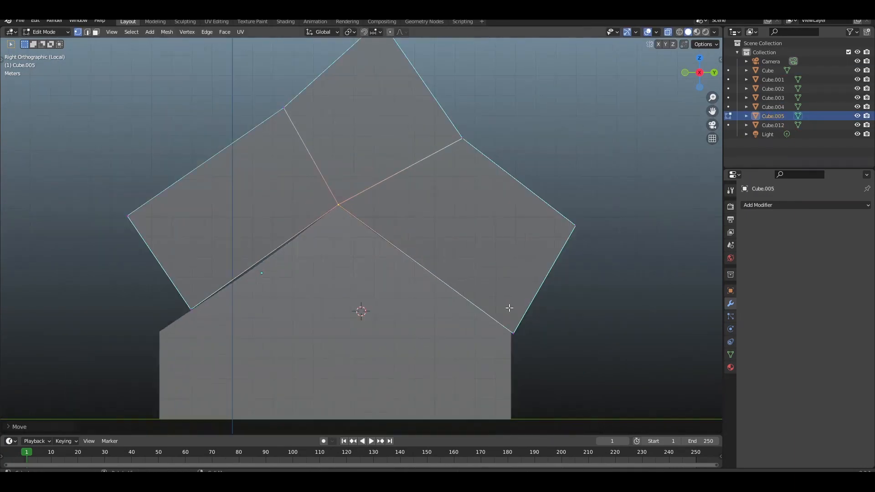
{"action": "left_click_drag", "start_coordinate": [43, 337], "coordinate": [98, 387]}
{"action": "key", "text": "g"}
{"action": "left_click", "coordinate": [210, 340]}
Step: Add an edge loop across the front slope of the cutting block, at the step in the house body's roof
{"action": "middle_click_drag", "start_coordinate": [209, 340], "coordinate": [190, 269], "text": "shift"}
{"action": "middle_click_drag", "start_coordinate": [319, 237], "coordinate": [329, 235]}
{"action": "scroll", "coordinate": [361, 236], "scroll_direction": "down", "scroll_amount": 4}
{"action": "key", "text": "alt+z"}
{"action": "key", "text": "ctrl+r"}
{"action": "left_click", "coordinate": [337, 221]}
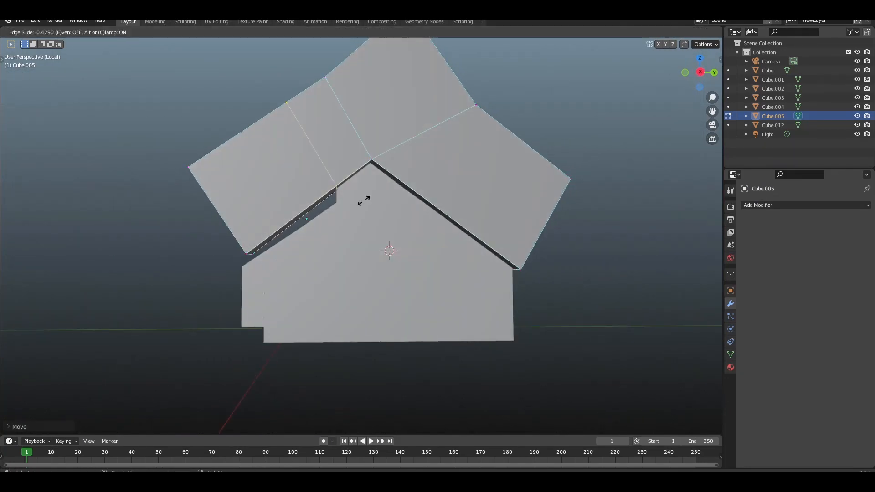
{"action": "left_click", "coordinate": [364, 201]}
Step: Extrude the underside of the cutting block's front section down toward the lower front roof
{"action": "key", "text": "KP_1"}
{"action": "key", "text": "KP_3"}
{"action": "key", "text": "alt+z"}
{"action": "left_click_drag", "start_coordinate": [351, 178], "coordinate": [233, 273]}
{"action": "key", "text": "alt+z"}
{"action": "key", "text": "e"}
{"action": "middle_click_drag", "start_coordinate": [287, 292], "coordinate": [321, 219]}
{"action": "left_click", "coordinate": [330, 293]}
Step: Shift the extruded underside of the cutting block along its local Y axis to fit the lower roof slope
{"action": "key", "text": "g"}
{"action": "key", "text": "y"}
{"action": "key", "text": "y"}
{"action": "left_click", "coordinate": [240, 299]}
{"action": "middle_click_drag", "start_coordinate": [240, 298], "coordinate": [365, 255]}
{"action": "scroll", "coordinate": [365, 255], "scroll_direction": "up", "scroll_amount": 4}
{"action": "key", "text": "g"}
{"action": "key", "text": "y"}
{"action": "key", "text": "y"}
{"action": "left_click", "coordinate": [519, 228]}
Step: Move the extruded section's inner corner along Y to line up beneath the added edge loop
{"action": "middle_click_drag", "start_coordinate": [520, 227], "coordinate": [502, 238]}
{"action": "key", "text": "Tab"}
{"action": "key", "text": "alt+z"}
{"action": "key", "text": "KP_3"}
{"action": "key", "text": "Tab"}
{"action": "key", "text": "KP_Decimal"}
{"action": "key", "text": "g"}
{"action": "key", "text": "y"}
{"action": "left_click", "coordinate": [394, 251]}
Step: Check the cutting block against the house body in different viewport display modes
{"action": "key", "text": "Tab"}
{"action": "key", "text": "KP_3"}
{"action": "key", "text": "shift+z"}
{"action": "scroll", "coordinate": [354, 212], "scroll_direction": "down", "scroll_amount": 1}
{"action": "key", "text": "Tab"}
{"action": "left_click", "coordinate": [687, 31]}
{"action": "left_click", "coordinate": [715, 32]}
{"action": "left_click", "coordinate": [667, 32]}
{"action": "left_click", "coordinate": [715, 32]}
{"action": "mouse_move", "coordinate": [657, 32]}
{"action": "key", "text": "Tab"}
{"action": "key", "text": "shift+z"}
Step: Move the extruded lower edge of the cutting block onto the front roof slope in the right side view and leave local view
{"action": "key", "text": "Tab"}
{"action": "middle_click_drag", "start_coordinate": [338, 256], "coordinate": [347, 181], "text": "shift"}
{"action": "key", "text": "alt+z"}
{"action": "key", "text": "g"}
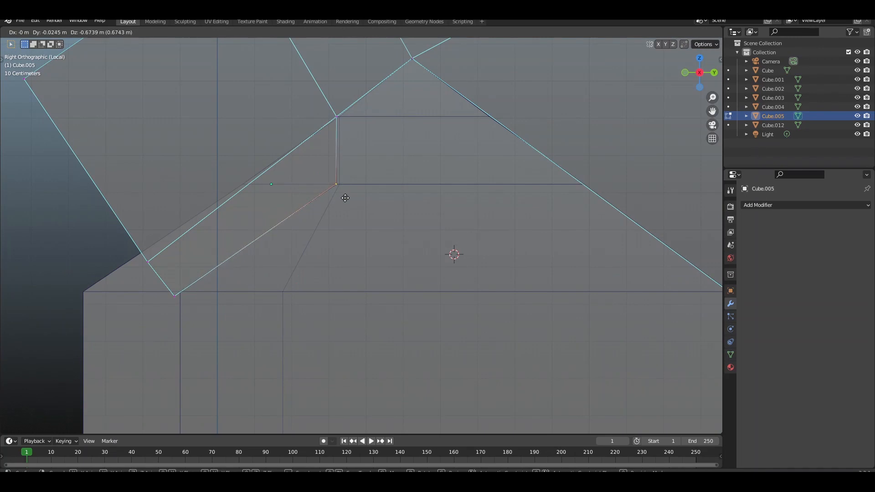
{"action": "left_click", "coordinate": [200, 333]}
{"action": "key", "text": "Tab"}
{"action": "scroll", "coordinate": [306, 292], "scroll_direction": "down", "scroll_amount": 5}
{"action": "key", "text": "alt+z"}
{"action": "key", "text": "KP_Divide"}
{"action": "key", "text": "alt+z"}
Step: Trim the end wall siding with a Boolean Difference modifier using the cutting block and apply the modifier
{"action": "left_click", "coordinate": [391, 271]}
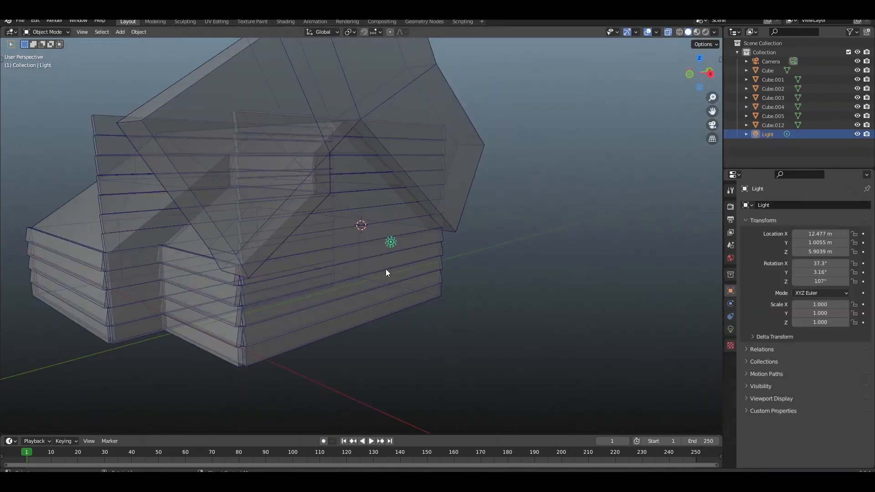
{"action": "left_click", "coordinate": [391, 271]}
{"action": "left_click", "coordinate": [775, 205]}
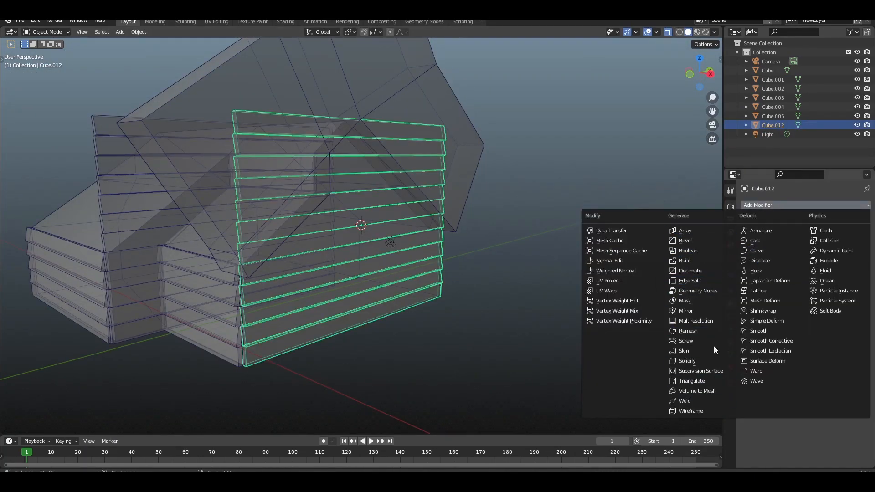
{"action": "left_click", "coordinate": [698, 250]}
{"action": "left_click", "coordinate": [853, 257]}
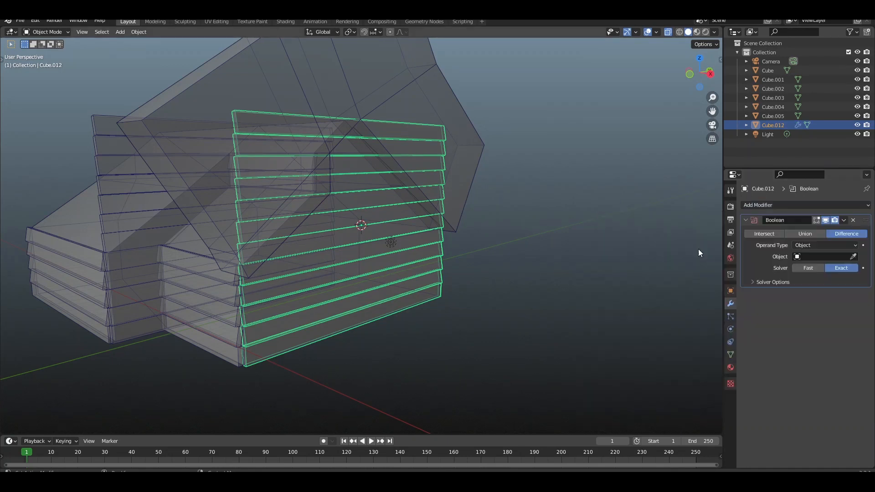
{"action": "left_click", "coordinate": [461, 155]}
{"action": "key", "text": "ctrl+a"}
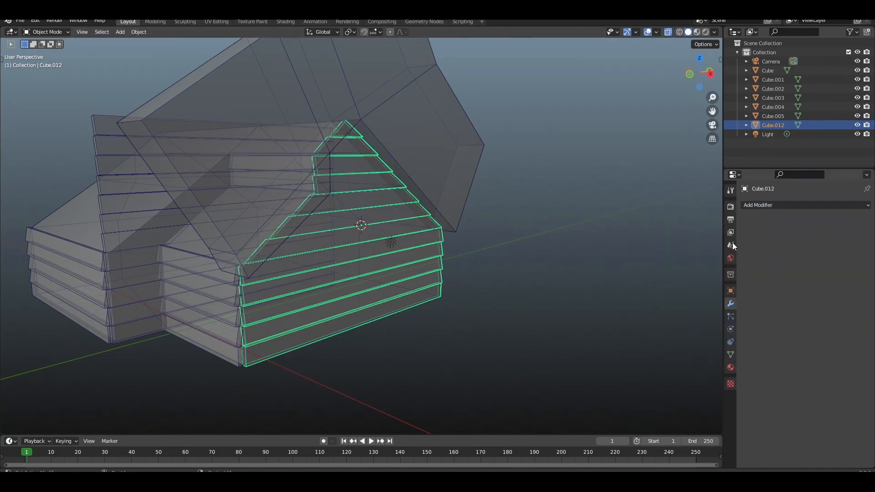
Step: Hide the cutting block and view the trimmed siding through the camera
{"action": "key", "text": "alt+z"}
{"action": "left_click", "coordinate": [408, 135]}
{"action": "key", "text": "h"}
{"action": "left_click", "coordinate": [312, 247]}
{"action": "middle_click_drag", "start_coordinate": [312, 247], "coordinate": [313, 258], "text": "shift"}
{"action": "left_click", "coordinate": [471, 170]}
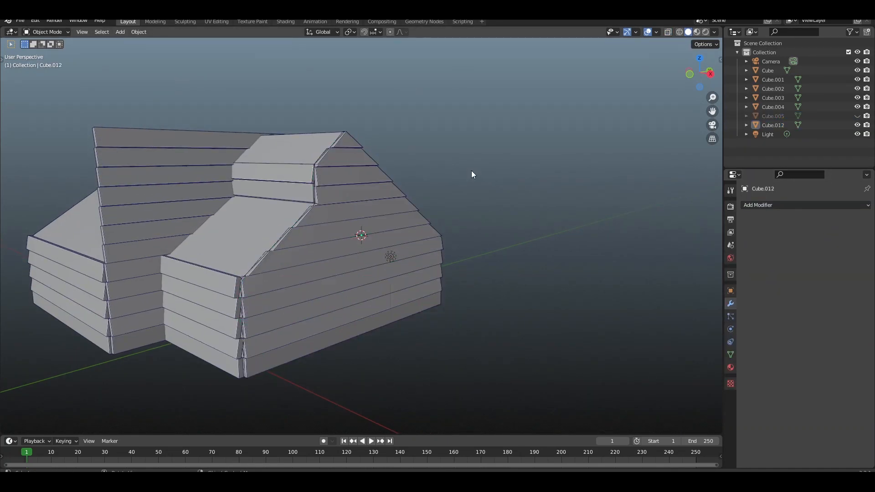
{"action": "key", "text": "KP_3"}
{"action": "key", "text": "KP_0"}
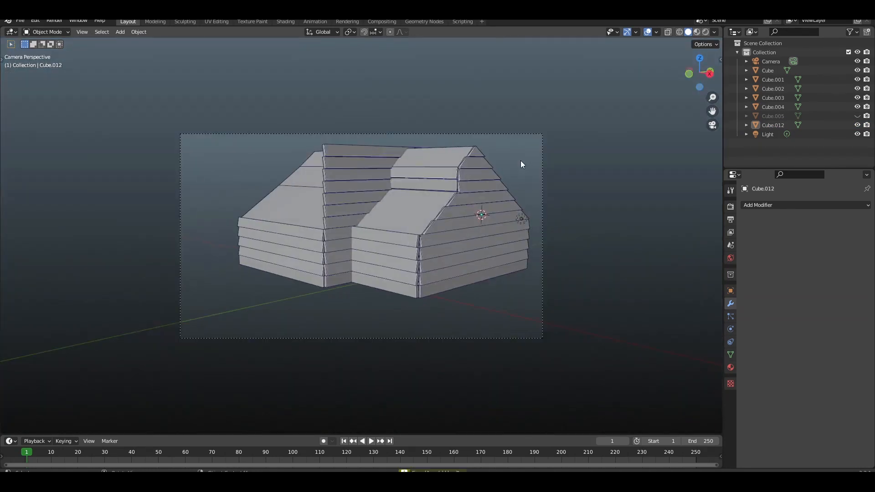
Step: Move the front ends of the middle siding's planks along Y to meet the house's front wall
{"action": "left_click", "coordinate": [341, 212]}
{"action": "key", "text": "KP_3"}
{"action": "key", "text": "Tab"}
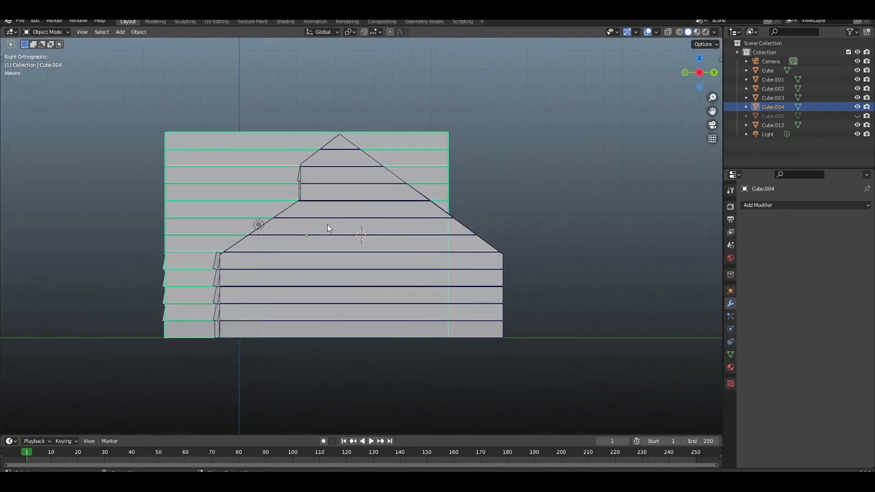
{"action": "key", "text": "alt+z"}
{"action": "left_click_drag", "start_coordinate": [147, 225], "coordinate": [182, 247]}
{"action": "key", "text": "KP_Decimal"}
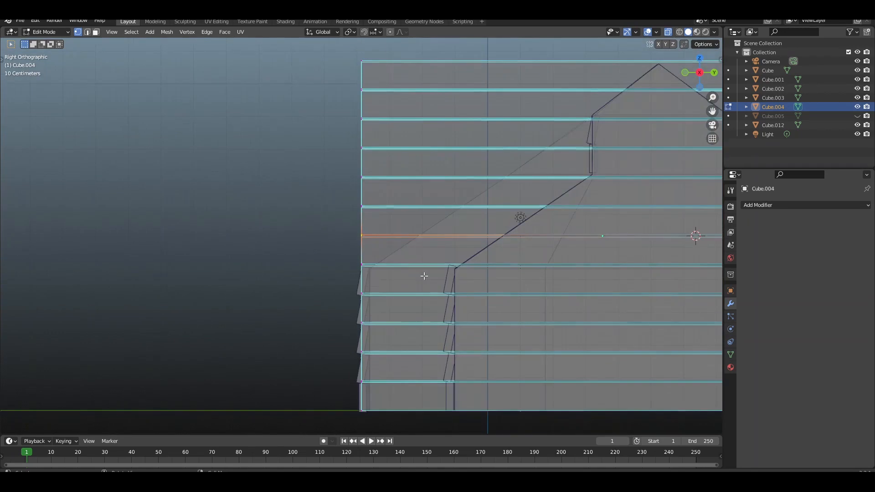
{"action": "right_click", "coordinate": [438, 256]}
{"action": "left_click_drag", "start_coordinate": [345, 54], "coordinate": [405, 458]}
{"action": "key", "text": "g"}
{"action": "key", "text": "y"}
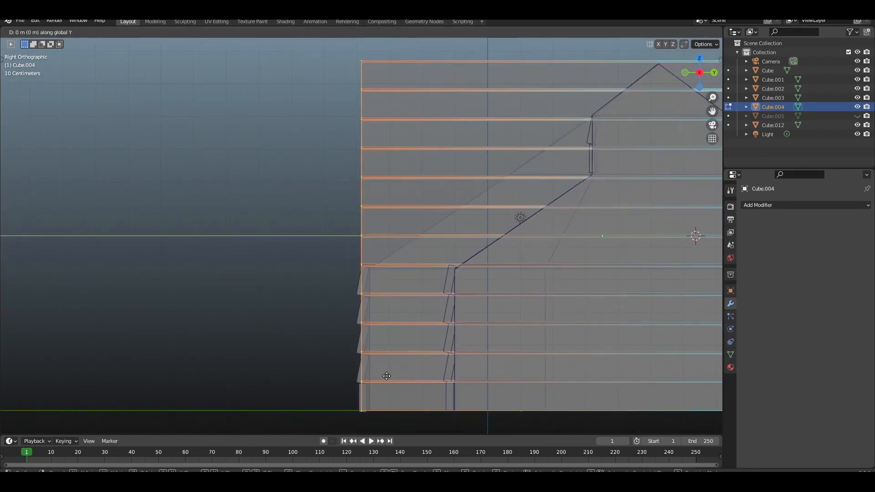
Step: Move the front ends of the middle siding's upper planks inward along Y, row by row, to follow the roof slope
{"action": "left_click_drag", "start_coordinate": [380, 241], "coordinate": [392, 255]}
{"action": "key", "text": "g"}
{"action": "left_click_drag", "start_coordinate": [346, 42], "coordinate": [450, 220], "text": "shift"}
{"action": "key", "text": "y"}
{"action": "left_click", "coordinate": [446, 227]}
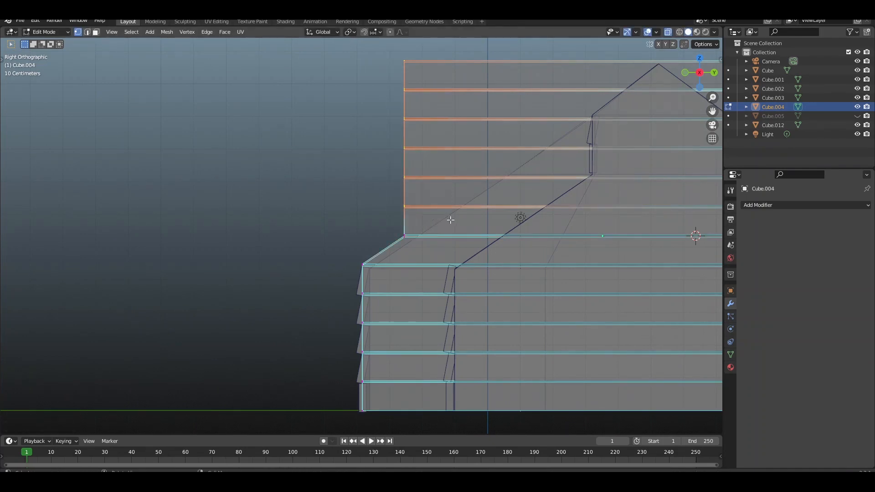
{"action": "key", "text": "g"}
{"action": "key", "text": "y"}
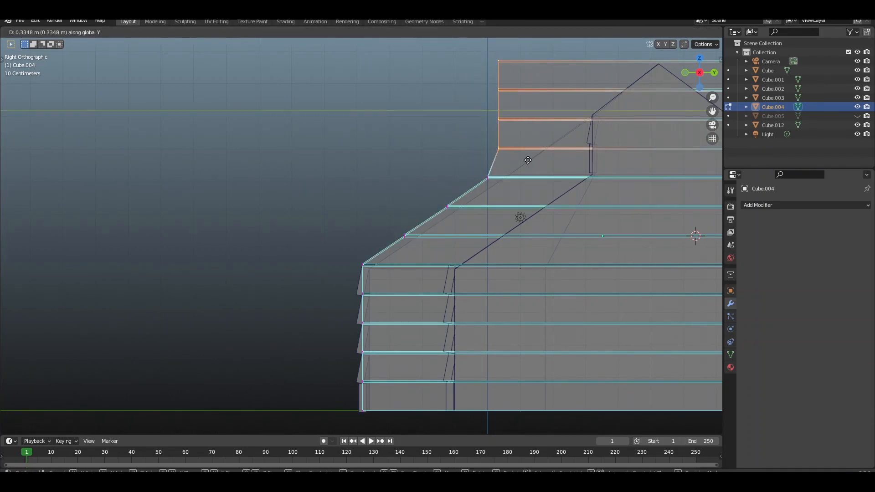
{"action": "left_click_drag", "start_coordinate": [531, 84], "coordinate": [542, 102]}
{"action": "key", "text": "g"}
{"action": "key", "text": "y"}
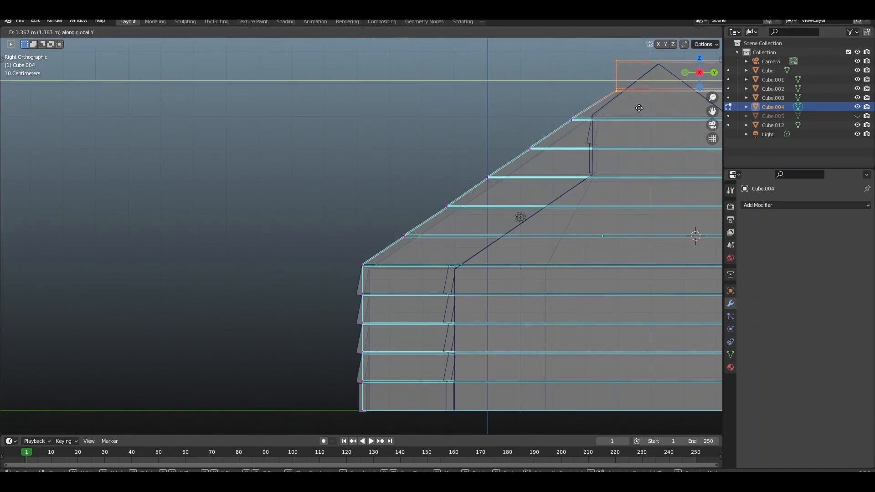
{"action": "left_click", "coordinate": [640, 108]}
Step: Align the front ends of the middle siding's topmost planks with the roof slope along Y, finishing mesh editing
{"action": "scroll", "coordinate": [531, 146], "scroll_direction": "down", "scroll_amount": 3}
{"action": "left_click", "coordinate": [553, 147]}
{"action": "scroll", "coordinate": [553, 147], "scroll_direction": "up", "scroll_amount": 2}
{"action": "left_click_drag", "start_coordinate": [560, 103], "coordinate": [595, 125]}
{"action": "key", "text": "g"}
{"action": "key", "text": "y"}
{"action": "left_click", "coordinate": [593, 129]}
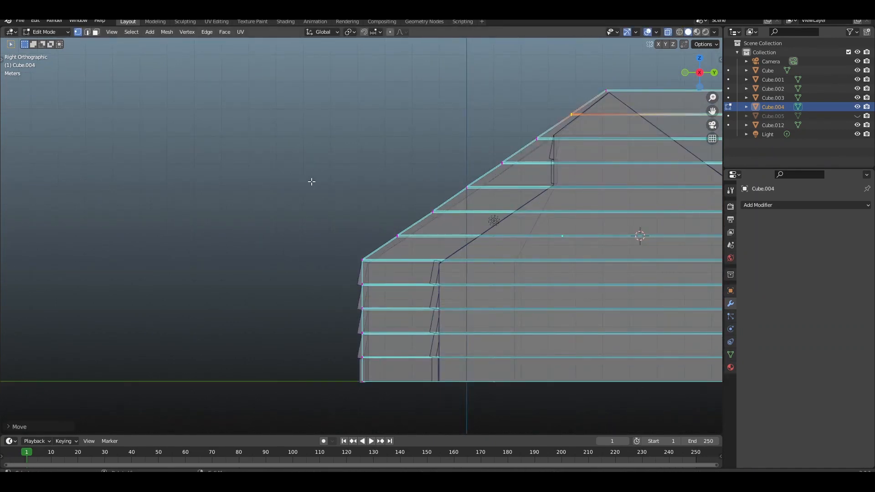
{"action": "key", "text": "Tab"}
{"action": "scroll", "coordinate": [308, 205], "scroll_direction": "down", "scroll_amount": 4}
{"action": "key", "text": "alt+z"}
{"action": "key", "text": "alt+a"}
Step: Pull the rear ends of all the middle siding's planks inward along Y until they sit behind the end gable
{"action": "middle_click_drag", "start_coordinate": [603, 166], "coordinate": [688, 212]}
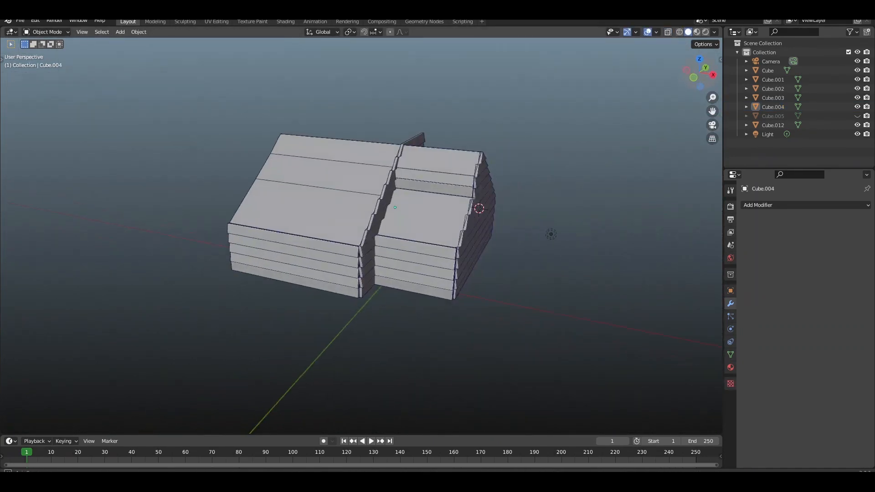
{"action": "left_click", "coordinate": [474, 235]}
{"action": "key", "text": "KP_Decimal"}
{"action": "middle_click_drag", "start_coordinate": [421, 246], "coordinate": [465, 233]}
{"action": "middle_click_drag", "start_coordinate": [560, 142], "coordinate": [539, 166]}
{"action": "left_click", "coordinate": [539, 166]}
{"action": "key", "text": "KP_3"}
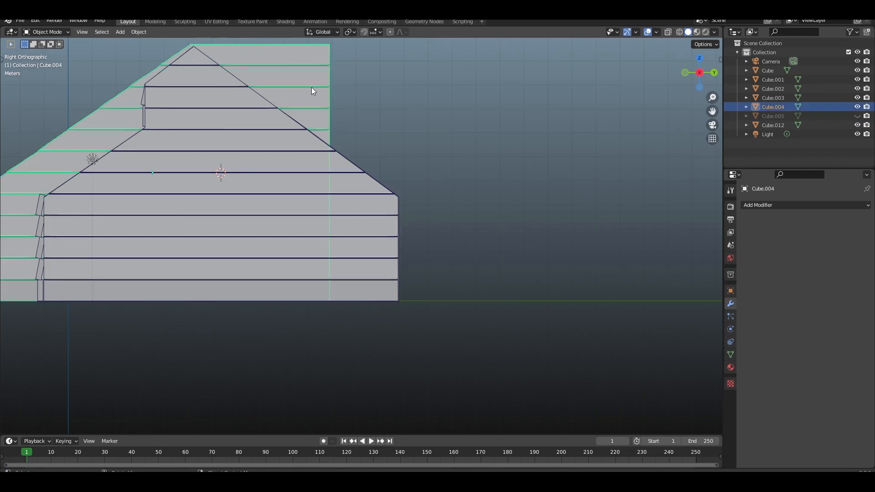
{"action": "left_click", "coordinate": [311, 86]}
{"action": "key", "text": "Tab"}
{"action": "key", "text": "alt+z"}
{"action": "middle_click_drag", "start_coordinate": [313, 86], "coordinate": [282, 108], "text": "shift"}
{"action": "left_click_drag", "start_coordinate": [260, 50], "coordinate": [340, 355]}
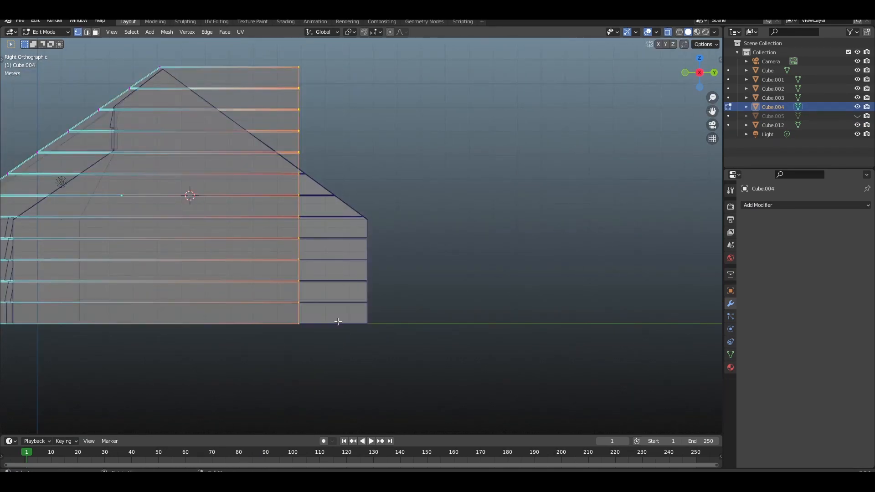
{"action": "key", "text": "g"}
{"action": "key", "text": "y"}
{"action": "left_click", "coordinate": [204, 299]}
{"action": "key", "text": "Tab"}
{"action": "key", "text": "alt+z"}
{"action": "left_click", "coordinate": [456, 210]}
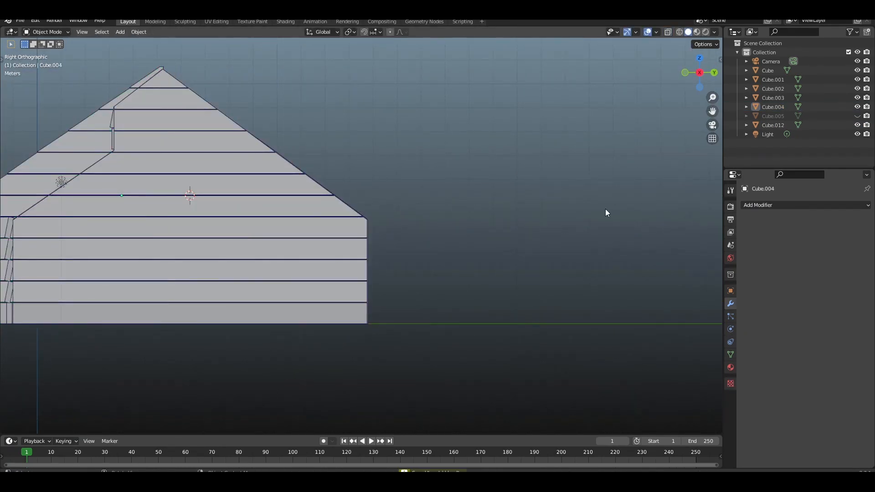
Step: Duplicate the trimmed end wall siding along X and mirror the copy across the X axis
{"action": "key", "text": "KP_0"}
{"action": "left_click", "coordinate": [505, 197]}
{"action": "key", "text": "KP_1"}
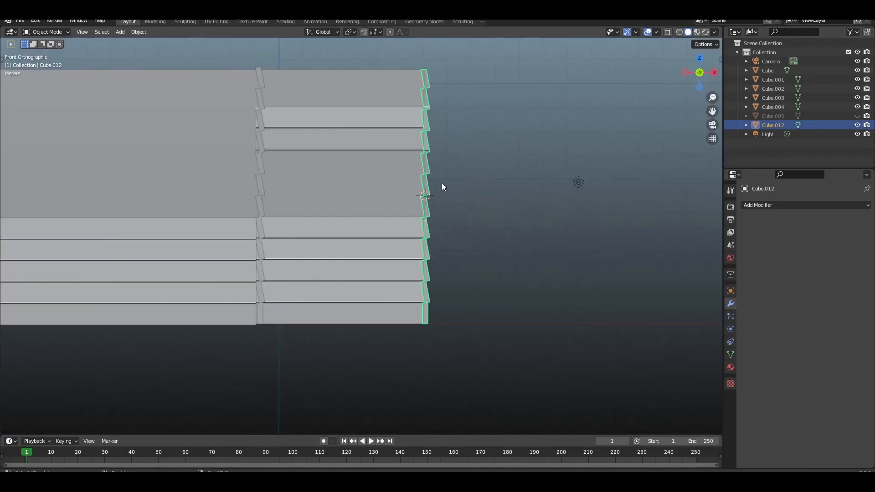
{"action": "key", "text": "shift+d"}
{"action": "key", "text": "x"}
{"action": "left_click", "coordinate": [472, 180]}
{"action": "right_click", "coordinate": [471, 180]}
{"action": "left_click", "coordinate": [537, 263]}
Step: Move the mirrored siding copy along X against the house's opposite end wall
{"action": "scroll", "coordinate": [525, 259], "scroll_direction": "down", "scroll_amount": 3}
{"action": "key", "text": "g"}
{"action": "key", "text": "y"}
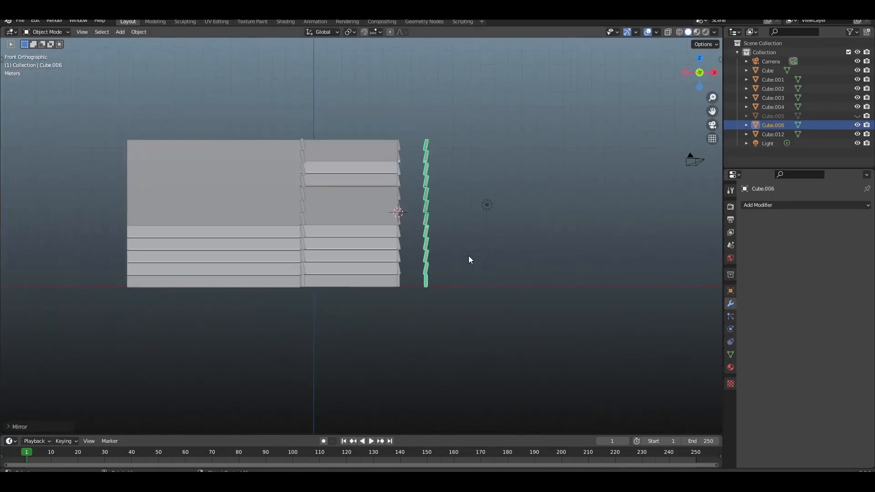
{"action": "left_click", "coordinate": [192, 243]}
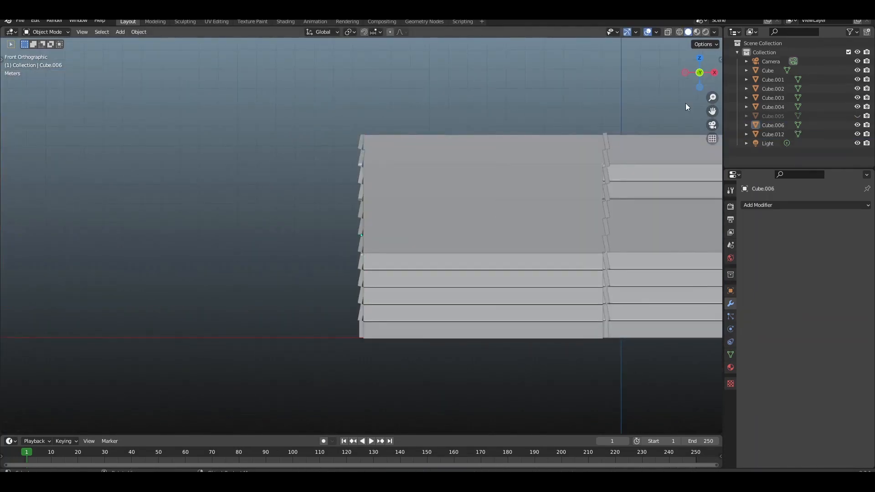
Step: Extend the front ends of the mirrored siding's lower planks along Y to the house's front wall and roofline
{"action": "middle_click_drag", "start_coordinate": [686, 106], "coordinate": [688, 86]}
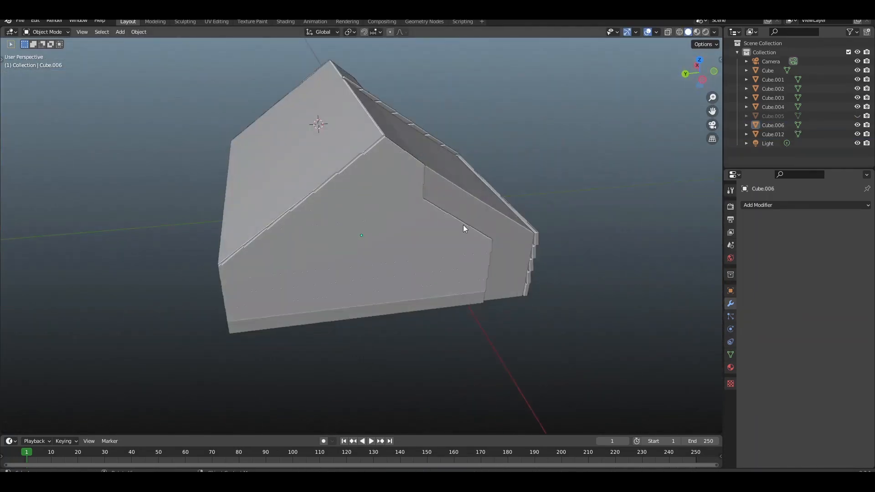
{"action": "left_click", "coordinate": [397, 238]}
{"action": "middle_click_drag", "start_coordinate": [397, 238], "coordinate": [445, 242]}
{"action": "middle_click_drag", "start_coordinate": [397, 273], "coordinate": [314, 287]}
{"action": "left_click", "coordinate": [444, 279]}
{"action": "left_click", "coordinate": [362, 211]}
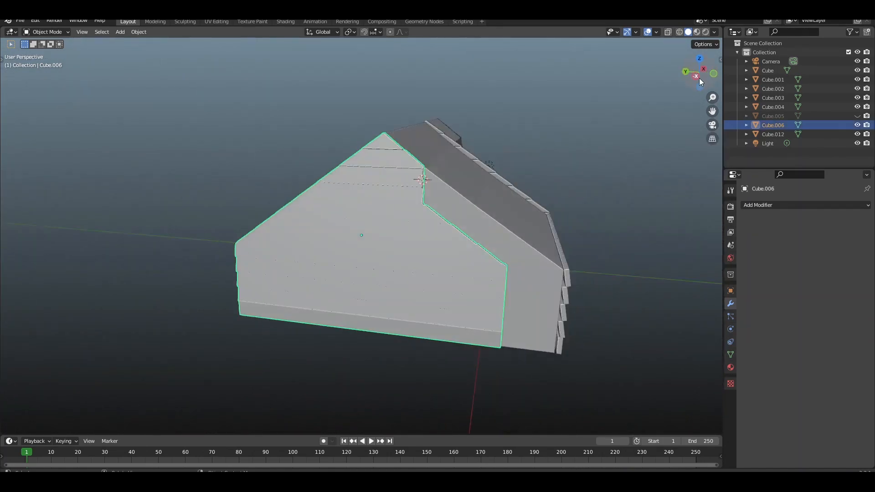
{"action": "key", "text": "alt+z"}
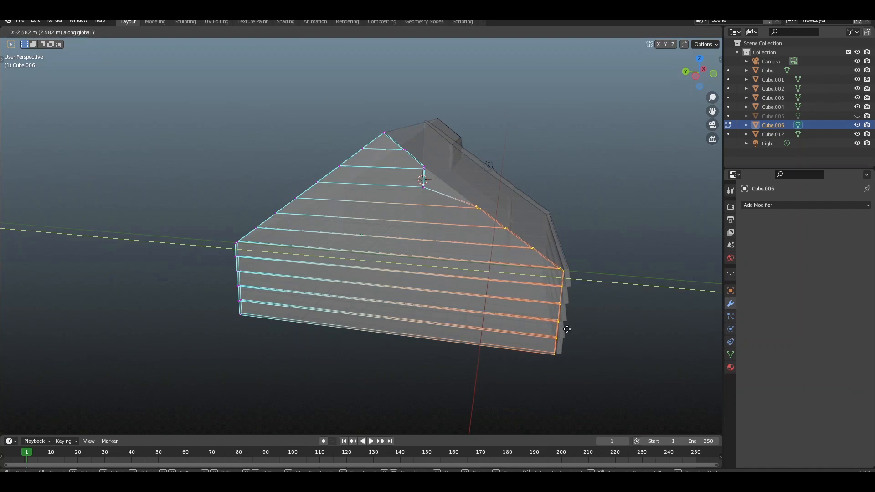
{"action": "left_click", "coordinate": [567, 329]}
Step: Move the front ends of the mirrored siding's planks near the peak along Y onto the roofline
{"action": "key", "text": "KP_Decimal"}
{"action": "scroll", "coordinate": [501, 319], "scroll_direction": "down", "scroll_amount": 2}
{"action": "left_click_drag", "start_coordinate": [218, 95], "coordinate": [264, 117]}
{"action": "key", "text": "KP_Decimal"}
{"action": "scroll", "coordinate": [406, 200], "scroll_direction": "down", "scroll_amount": 7}
{"action": "key", "text": "g"}
{"action": "key", "text": "y"}
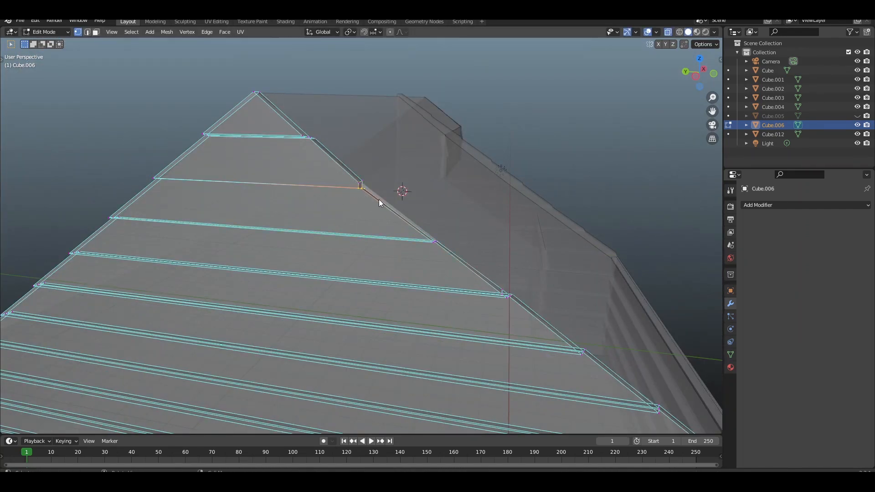
{"action": "left_click", "coordinate": [385, 203]}
{"action": "key", "text": "Tab"}
{"action": "key", "text": "alt+z"}
Step: Move the middle siding along Y until its slanted edge lines up with the front roof slope
{"action": "scroll", "coordinate": [479, 219], "scroll_direction": "down", "scroll_amount": 7}
{"action": "left_click", "coordinate": [527, 190]}
{"action": "left_click_drag", "start_coordinate": [700, 72], "coordinate": [574, 60]}
{"action": "left_click", "coordinate": [464, 281]}
{"action": "key", "text": "KP_3"}
{"action": "key", "text": "g"}
{"action": "key", "text": "y"}
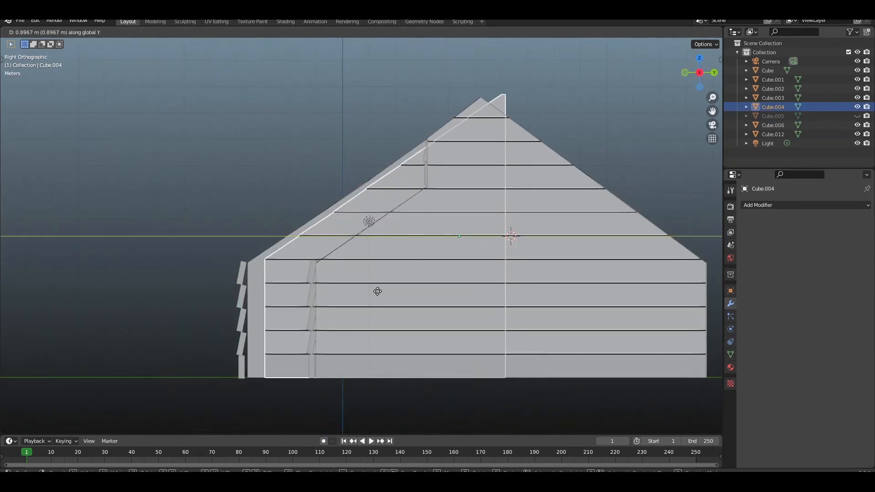
{"action": "left_click", "coordinate": [370, 289]}
Step: Extend the front ends of the middle siding's lower planks along Y to the house's front wall
{"action": "key", "text": "Tab"}
{"action": "key", "text": "alt+z"}
{"action": "left_click_drag", "start_coordinate": [232, 241], "coordinate": [267, 380]}
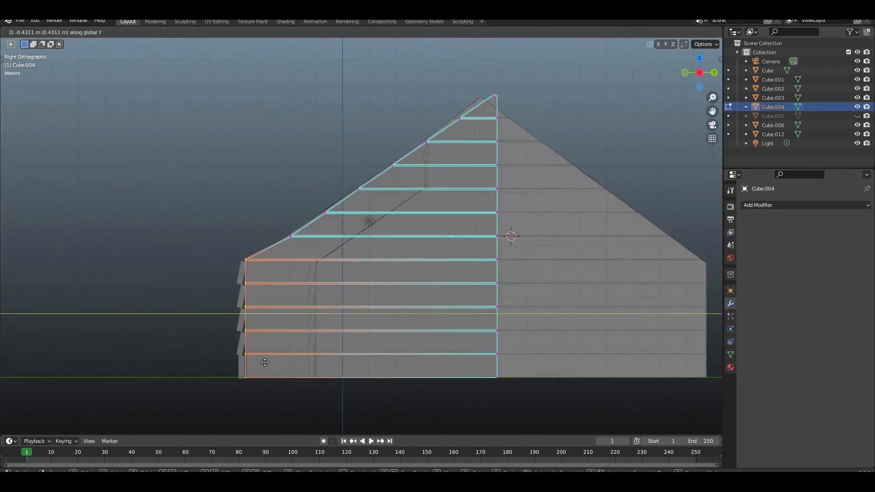
{"action": "left_click_drag", "start_coordinate": [252, 282], "coordinate": [251, 282]}
{"action": "left_click_drag", "start_coordinate": [224, 253], "coordinate": [516, 275]}
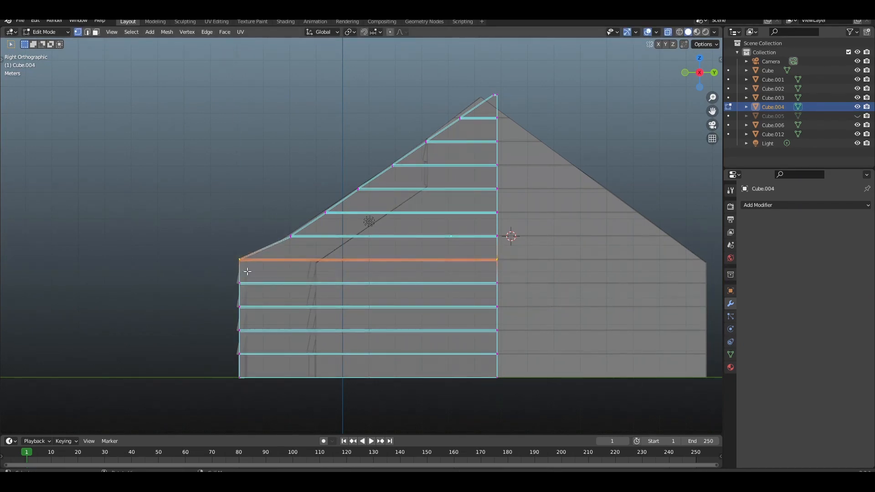
{"action": "key", "text": "g"}
{"action": "key", "text": "y"}
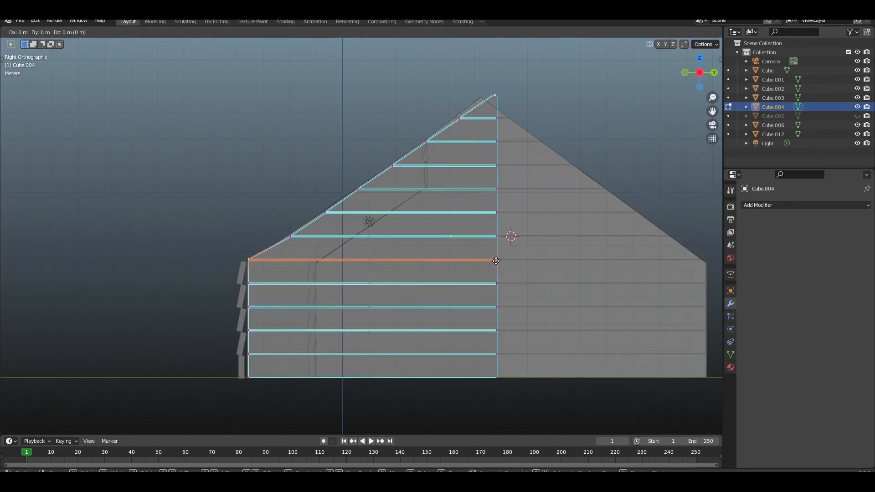
Step: Lower the middle siding's horizontal plank edge at eave height slightly along Z and save the file
{"action": "key", "text": "z"}
{"action": "left_click", "coordinate": [492, 265]}
{"action": "key", "text": "alt+z"}
{"action": "key", "text": "Tab"}
{"action": "left_click", "coordinate": [599, 146]}
{"action": "key", "text": "ctrl+s"}
Step: Pull the rear ends of all the middle siding's planks along Y to just behind the roof ridge and save the file
{"action": "key", "text": "Tab"}
{"action": "key", "text": "alt+z"}
{"action": "left_click_drag", "start_coordinate": [479, 80], "coordinate": [536, 392]}
{"action": "key", "text": "g"}
{"action": "key", "text": "y"}
{"action": "left_click", "coordinate": [491, 105]}
{"action": "key", "text": "alt+z"}
{"action": "key", "text": "Tab"}
{"action": "left_click", "coordinate": [535, 130]}
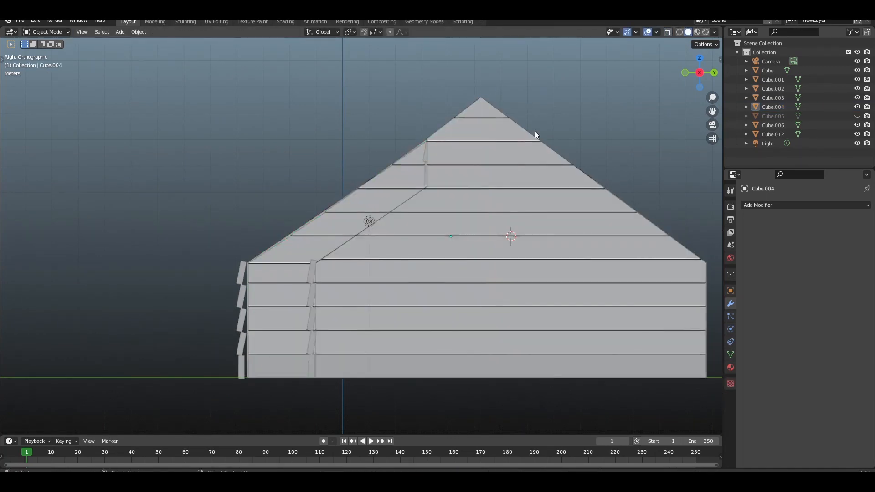
{"action": "key", "text": "ctrl+s"}
Step: Move the slanted ends and peak of the middle siding's upper planks onto the roofline
{"action": "middle_click_drag", "start_coordinate": [535, 130], "coordinate": [597, 159]}
{"action": "left_click", "coordinate": [308, 273]}
{"action": "key", "text": "KP_1"}
{"action": "key", "text": "KP_3"}
{"action": "key", "text": "Tab"}
{"action": "key", "text": "alt+z"}
{"action": "left_click_drag", "start_coordinate": [216, 69], "coordinate": [467, 243]}
{"action": "left_click_drag", "start_coordinate": [468, 98], "coordinate": [483, 105], "text": "shift"}
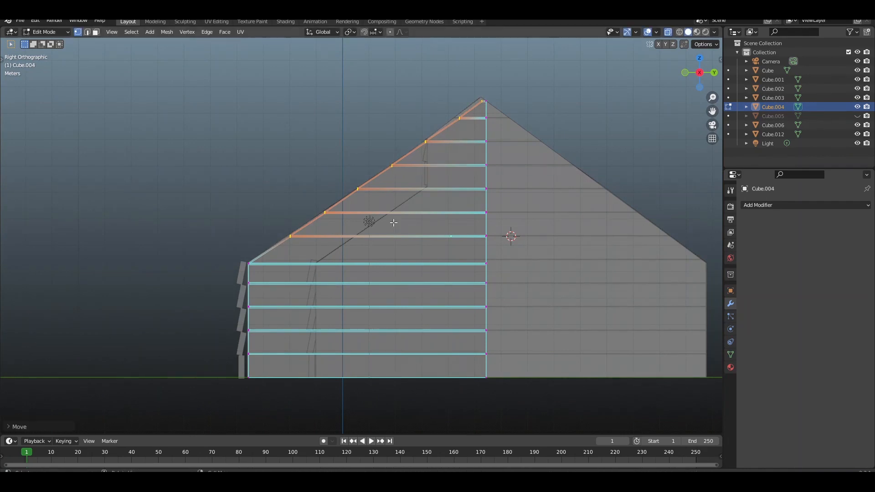
{"action": "left_click", "coordinate": [487, 121]}
{"action": "key", "text": "alt+z"}
{"action": "key", "text": "Tab"}
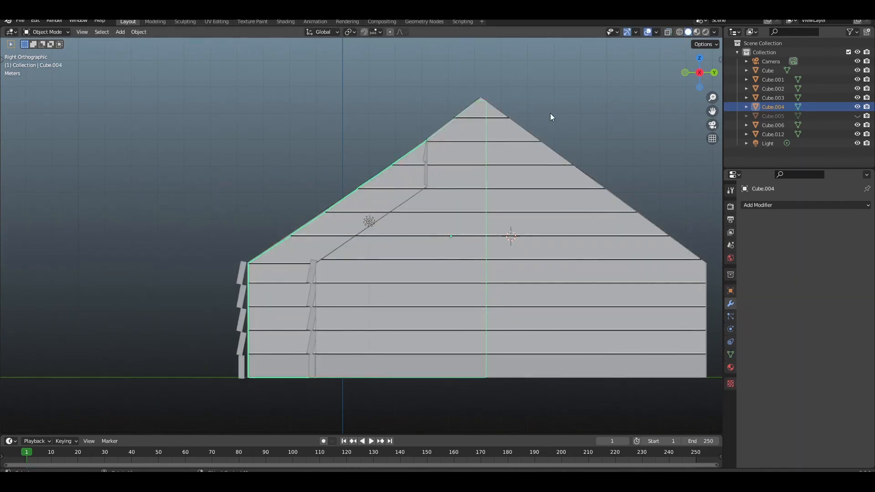
Step: Add a cube for the dormer and move it along Y to the house's front roof slope
{"action": "middle_click_drag", "start_coordinate": [339, 245], "coordinate": [539, 188]}
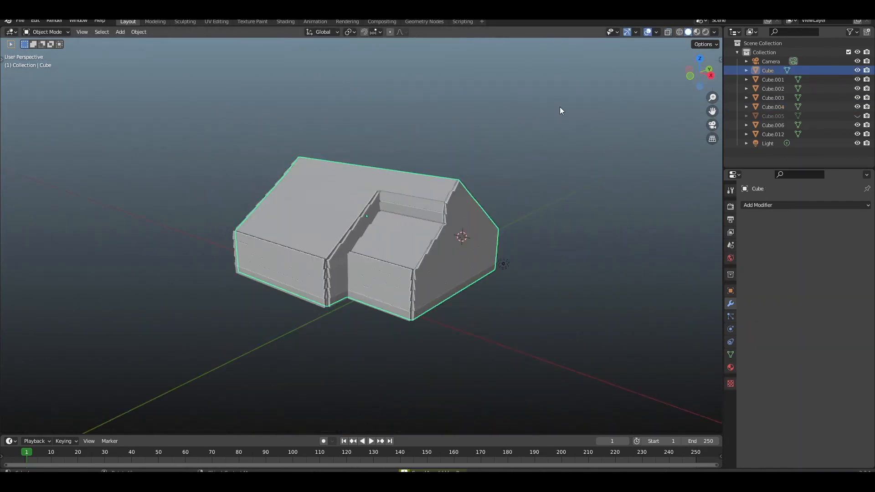
{"action": "key", "text": "KP_0"}
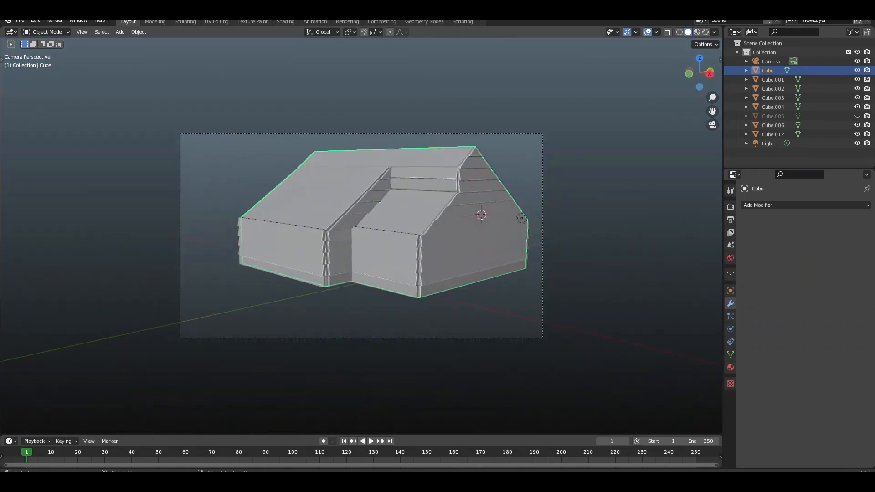
{"action": "key", "text": "KP_1"}
{"action": "key", "text": "shift+a"}
{"action": "mouse_move", "coordinate": [349, 275]}
{"action": "left_click", "coordinate": [404, 76]}
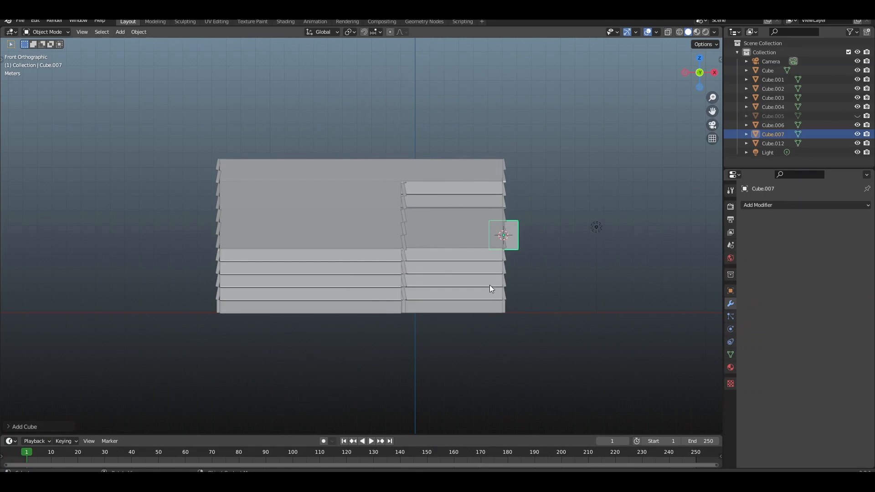
{"action": "key", "text": "KP_3"}
{"action": "key", "text": "g"}
{"action": "key", "text": "y"}
{"action": "left_click", "coordinate": [327, 270]}
Step: Place the dormer cube on the wider front roof slope, beside the step down to the smaller roof
{"action": "key", "text": "KP_1"}
{"action": "scroll", "coordinate": [443, 278], "scroll_direction": "up", "scroll_amount": 2}
{"action": "key", "text": "KP_3"}
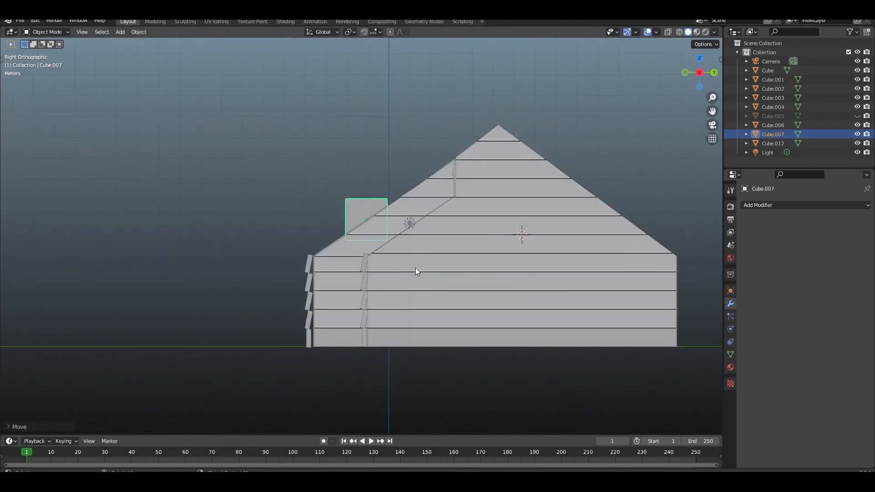
{"action": "left_click", "coordinate": [387, 269]}
{"action": "key", "text": "KP_1"}
Step: Raise the dormer cube's top along Z and extend its rear side along Y into the roof
{"action": "key", "text": "Tab"}
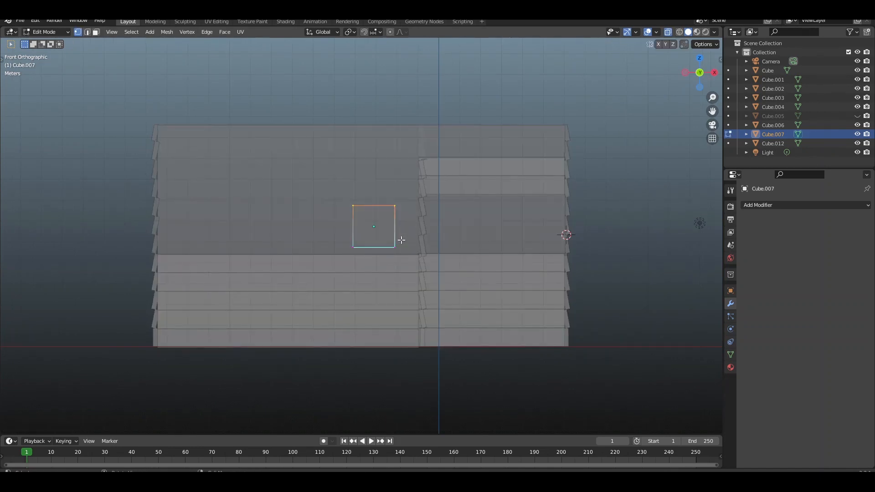
{"action": "left_click", "coordinate": [405, 206]}
{"action": "key", "text": "Tab"}
{"action": "key", "text": "KP_3"}
{"action": "key", "text": "Tab"}
{"action": "left_click_drag", "start_coordinate": [356, 145], "coordinate": [395, 294]}
{"action": "key", "text": "g"}
{"action": "key", "text": "y"}
{"action": "left_click", "coordinate": [461, 228]}
{"action": "key", "text": "Tab"}
{"action": "left_click", "coordinate": [411, 123]}
Step: Shift the dormer block along X, slightly away from the middle siding
{"action": "middle_click_drag", "start_coordinate": [412, 123], "coordinate": [492, 150]}
{"action": "left_click", "coordinate": [383, 211]}
{"action": "key", "text": "KP_1"}
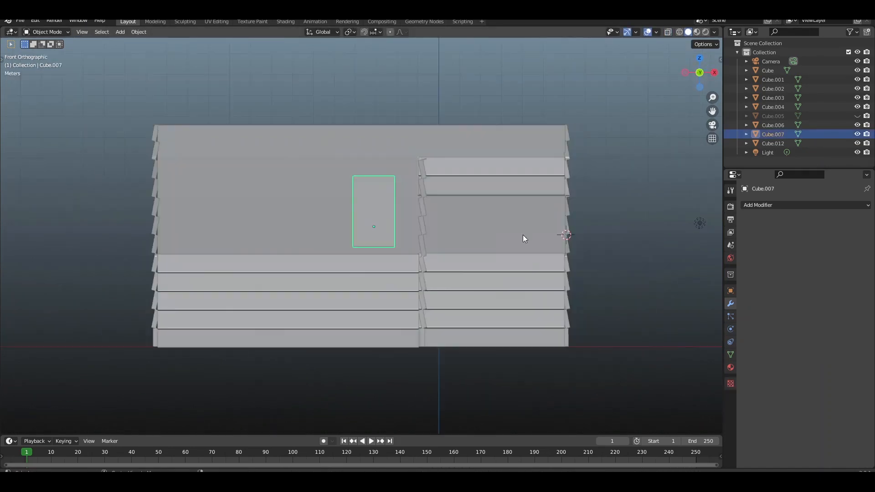
{"action": "key", "text": "g"}
{"action": "key", "text": "x"}
{"action": "left_click", "coordinate": [451, 244]}
Step: Widen the dormer block by moving the side farther from the middle siding outward along X
{"action": "left_click", "coordinate": [391, 201]}
{"action": "middle_click_drag", "start_coordinate": [392, 201], "coordinate": [362, 228]}
{"action": "left_click", "coordinate": [362, 228]}
{"action": "key", "text": "KP_1"}
{"action": "key", "text": "Tab"}
{"action": "key", "text": "alt+z"}
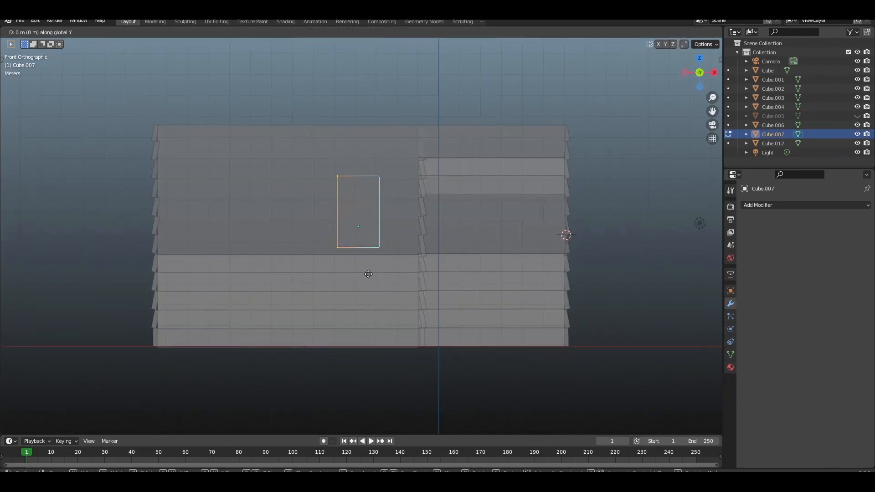
{"action": "left_click", "coordinate": [375, 275]}
{"action": "key", "text": "Tab"}
Step: Add a centred vertical loop cut to the dormer block and raise its top edge along Z into a gable ridge
{"action": "key", "text": "alt+z"}
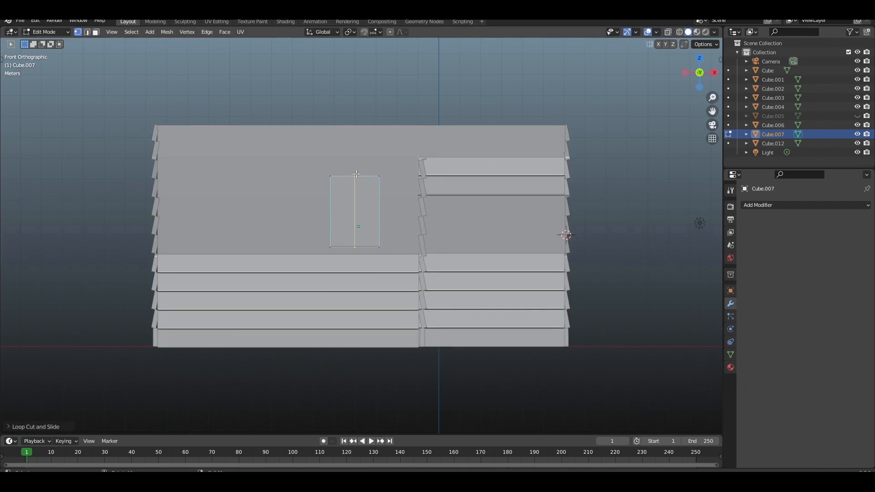
{"action": "key", "text": "alt+z"}
{"action": "left_click_drag", "start_coordinate": [344, 164], "coordinate": [369, 211]}
{"action": "key", "text": "g"}
{"action": "key", "text": "z"}
{"action": "left_click", "coordinate": [369, 190]}
{"action": "key", "text": "alt+z"}
{"action": "key", "text": "Tab"}
Step: Lower the dormer's whole gable top along Z and recentre the dormer's origin
{"action": "middle_click_drag", "start_coordinate": [622, 197], "coordinate": [593, 247]}
{"action": "key", "text": "Tab"}
{"action": "key", "text": "KP_1"}
{"action": "key", "text": "alt+z"}
{"action": "left_click_drag", "start_coordinate": [305, 148], "coordinate": [391, 195]}
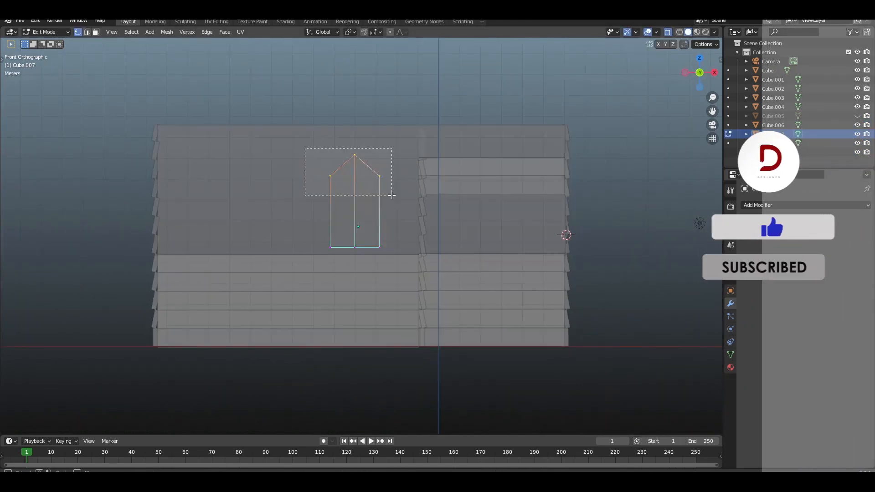
{"action": "key", "text": "z"}
{"action": "left_click", "coordinate": [397, 207]}
{"action": "key", "text": "Tab"}
{"action": "right_click", "coordinate": [350, 133]}
{"action": "left_click", "coordinate": [409, 140]}
{"action": "left_click", "coordinate": [664, 168]}
{"action": "key", "text": "alt+z"}
Step: Duplicate the short siding above the smaller roof, rotate the copy 90 degrees, and move it beside the dormer in top view
{"action": "middle_click_drag", "start_coordinate": [663, 168], "coordinate": [380, 198]}
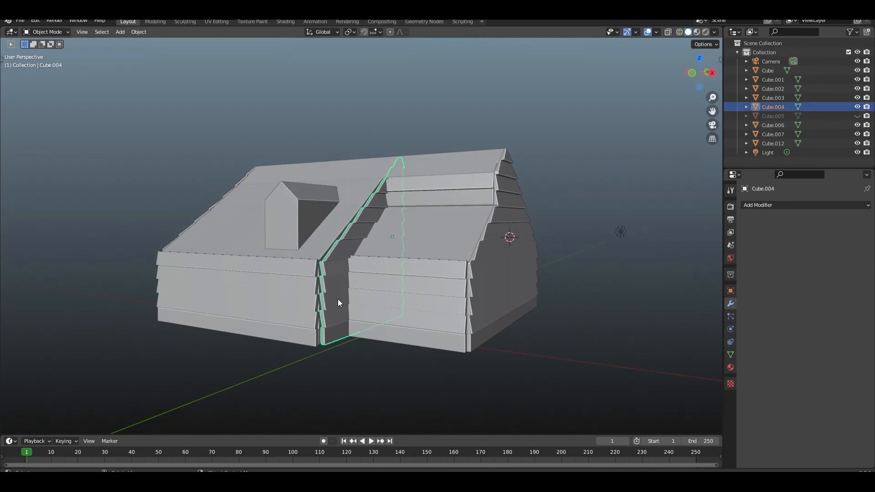
{"action": "left_click", "coordinate": [445, 185]}
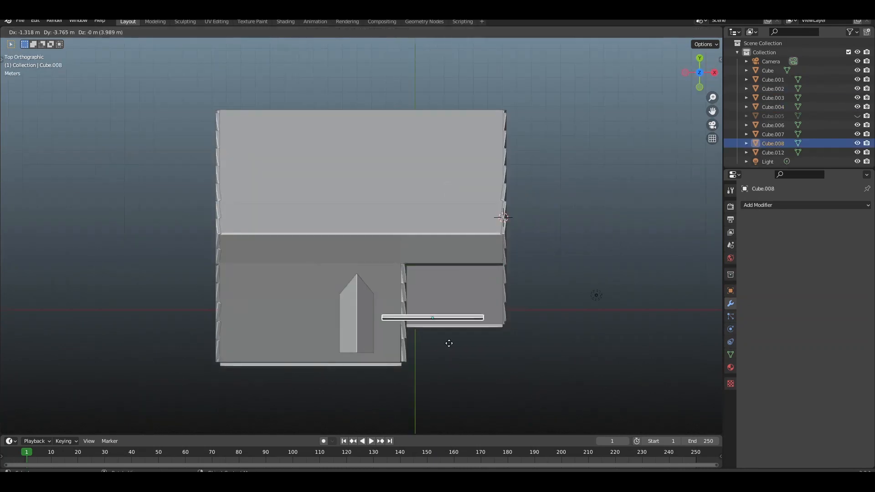
{"action": "left_click", "coordinate": [490, 349]}
{"action": "type", "text": "r90"}
{"action": "key", "text": "Return"}
{"action": "key", "text": "g"}
{"action": "left_click", "coordinate": [382, 304]}
{"action": "scroll", "coordinate": [384, 308], "scroll_direction": "up", "scroll_amount": 4}
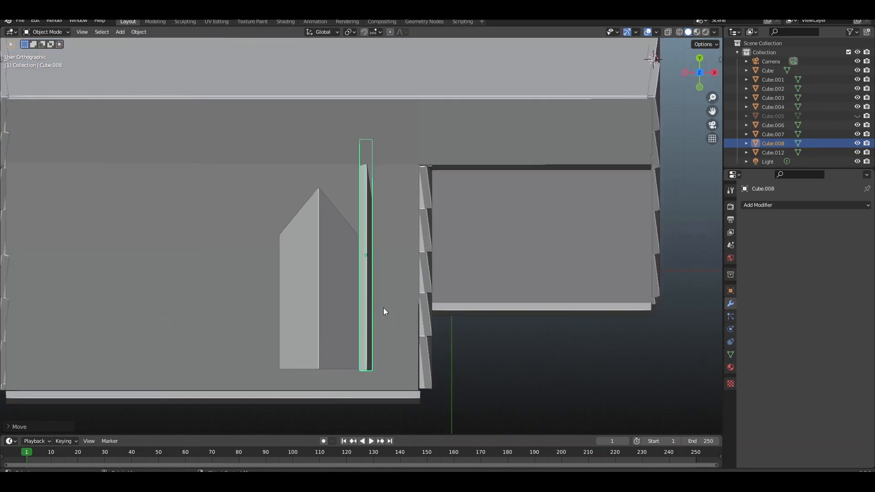
Step: Move the siding copy against the dormer's side wall and along Y to line up with the dormer's front
{"action": "middle_click_drag", "start_coordinate": [384, 308], "coordinate": [308, 255]}
{"action": "key", "text": "KP_1"}
{"action": "key", "text": "g"}
{"action": "left_click", "coordinate": [359, 340]}
{"action": "middle_click_drag", "start_coordinate": [359, 340], "coordinate": [296, 203]}
{"action": "key", "text": "g"}
{"action": "key", "text": "y"}
{"action": "left_click", "coordinate": [288, 260]}
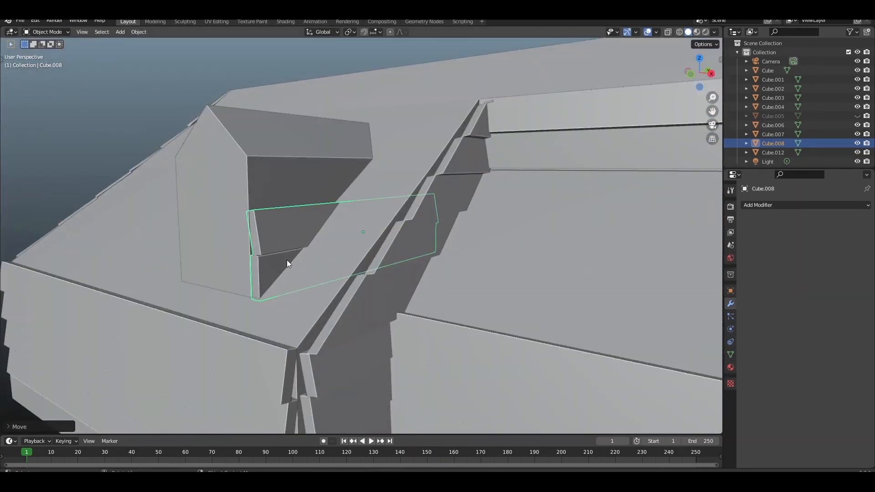
Step: Duplicate the dormer siding's upper plank twice upward along Z to cover the dormer's side wall
{"action": "key", "text": "l"}
{"action": "key", "text": "g"}
{"action": "key", "text": "z"}
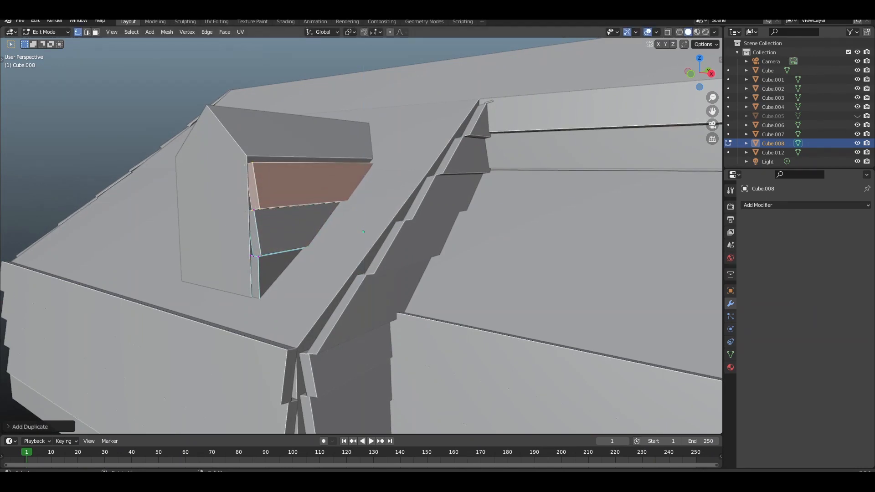
{"action": "key", "text": "shift+d"}
{"action": "key", "text": "z"}
{"action": "left_click", "coordinate": [273, 148]}
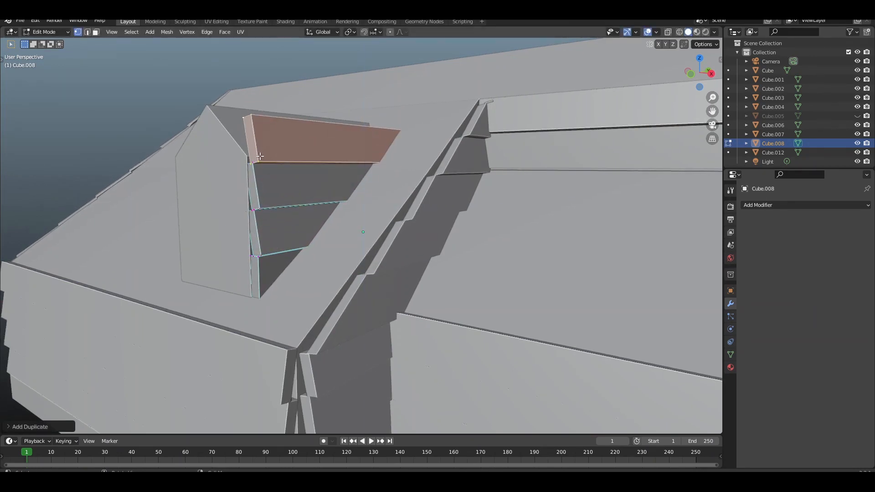
{"action": "key", "text": "Tab"}
{"action": "scroll", "coordinate": [395, 220], "scroll_direction": "down", "scroll_amount": 4}
{"action": "key", "text": "alt+a"}
Step: Raise the dormer's gable top vertices along Z to meet the top of the side siding
{"action": "left_click_drag", "start_coordinate": [709, 76], "coordinate": [696, 77]}
{"action": "key", "text": "KP_1"}
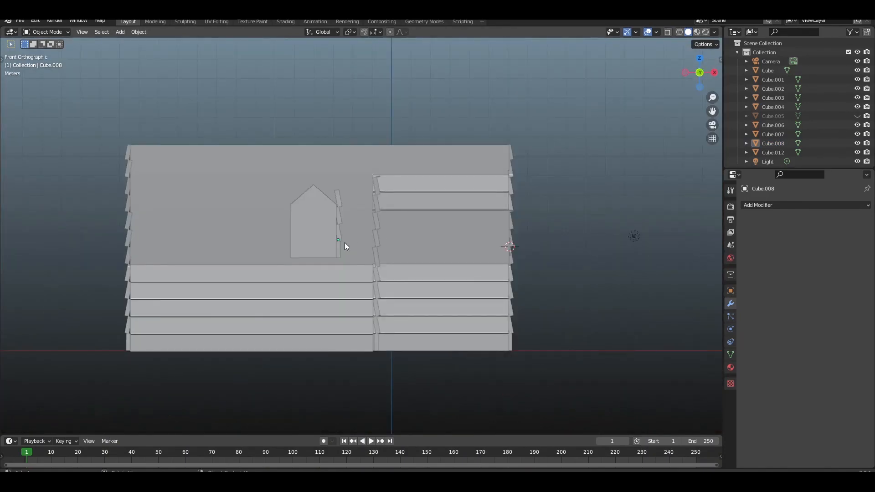
{"action": "key", "text": "alt+z"}
{"action": "key", "text": "Tab"}
{"action": "left_click_drag", "start_coordinate": [244, 156], "coordinate": [352, 211]}
{"action": "key", "text": "g"}
{"action": "key", "text": "z"}
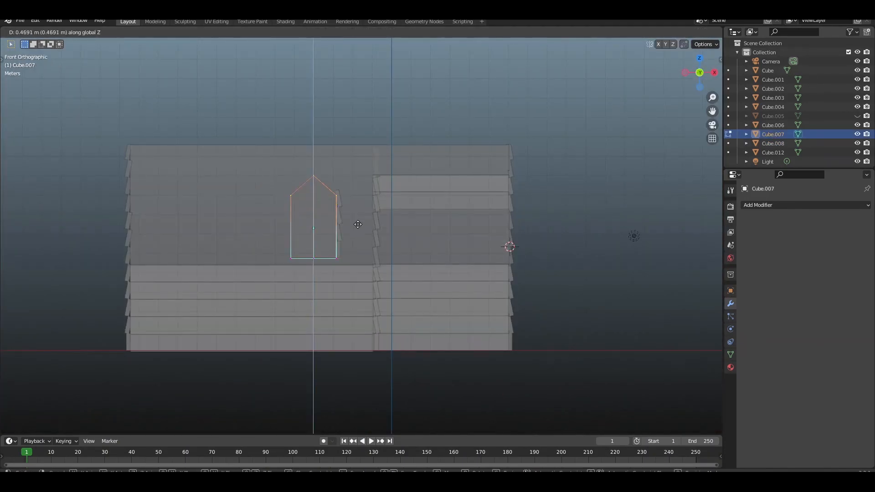
{"action": "left_click", "coordinate": [358, 220]}
{"action": "key", "text": "Tab"}
{"action": "middle_click_drag", "start_coordinate": [358, 220], "coordinate": [410, 192]}
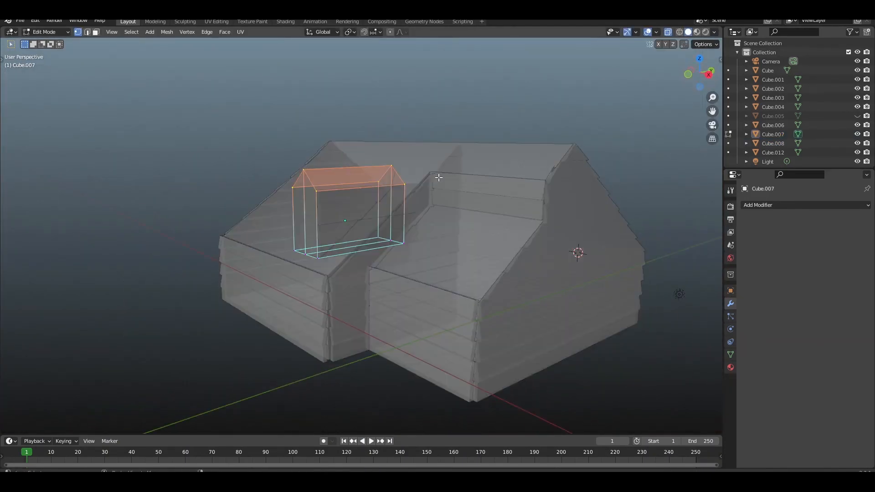
{"action": "key", "text": "alt+a"}
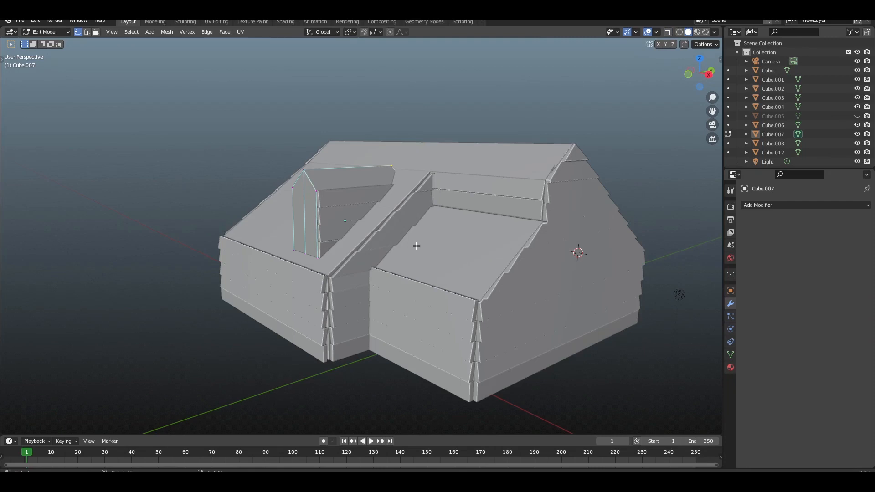
{"action": "key", "text": "alt+z"}
{"action": "key", "text": "alt+z"}
{"action": "key", "text": "alt+z"}
{"action": "key", "text": "alt+z"}
Step: Duplicate the dormer's side siding, mirror the copy across X, and move it along X against the dormer's opposite wall
{"action": "key", "text": "KP_1"}
{"action": "left_click", "coordinate": [336, 253]}
{"action": "key", "text": "shift+d"}
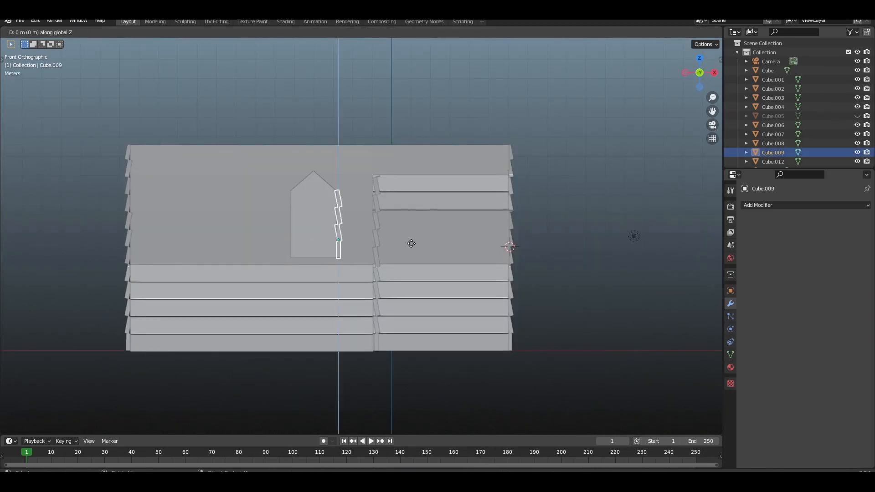
{"action": "left_click", "coordinate": [359, 249]}
{"action": "right_click", "coordinate": [285, 219]}
{"action": "left_click", "coordinate": [350, 304]}
{"action": "scroll", "coordinate": [409, 273], "scroll_direction": "up", "scroll_amount": 4}
{"action": "middle_click_drag", "start_coordinate": [334, 262], "coordinate": [429, 305], "text": "shift"}
{"action": "key", "text": "g"}
{"action": "key", "text": "x"}
{"action": "left_click", "coordinate": [411, 268]}
{"action": "scroll", "coordinate": [428, 274], "scroll_direction": "down", "scroll_amount": 6}
{"action": "key", "text": "alt+a"}
Step: Duplicate the dormer's side siding in top view, rotate the copy 90 degrees, and place it in front of the dormer
{"action": "middle_click_drag", "start_coordinate": [407, 234], "coordinate": [413, 234]}
{"action": "key", "text": "KP_7"}
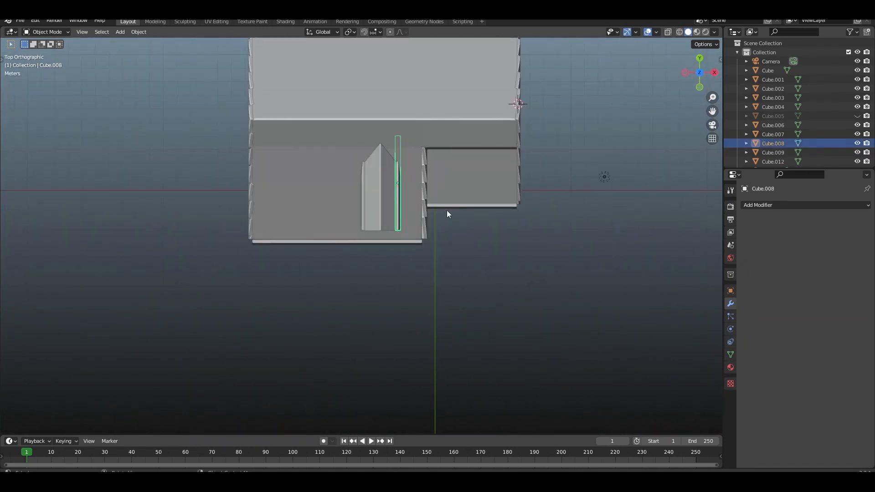
{"action": "key", "text": "shift+d"}
{"action": "key", "text": "x"}
{"action": "right_click", "coordinate": [445, 256]}
{"action": "key", "text": "g"}
{"action": "left_click", "coordinate": [415, 258]}
{"action": "type", "text": "r90"}
{"action": "key", "text": "Return"}
{"action": "key", "text": "g"}
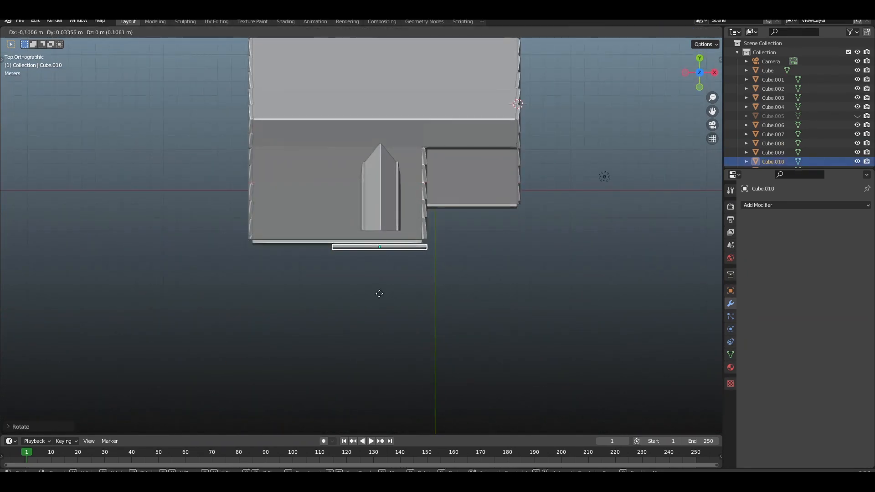
{"action": "left_click", "coordinate": [381, 280]}
Step: Shorten the front siding to the dormer's width by moving the vertices at its overhanging end along X
{"action": "key", "text": "KP_Decimal"}
{"action": "key", "text": "KP_1"}
{"action": "key", "text": "Tab"}
{"action": "key", "text": "alt+z"}
{"action": "left_click_drag", "start_coordinate": [152, 109], "coordinate": [296, 326]}
{"action": "key", "text": "g"}
{"action": "key", "text": "x"}
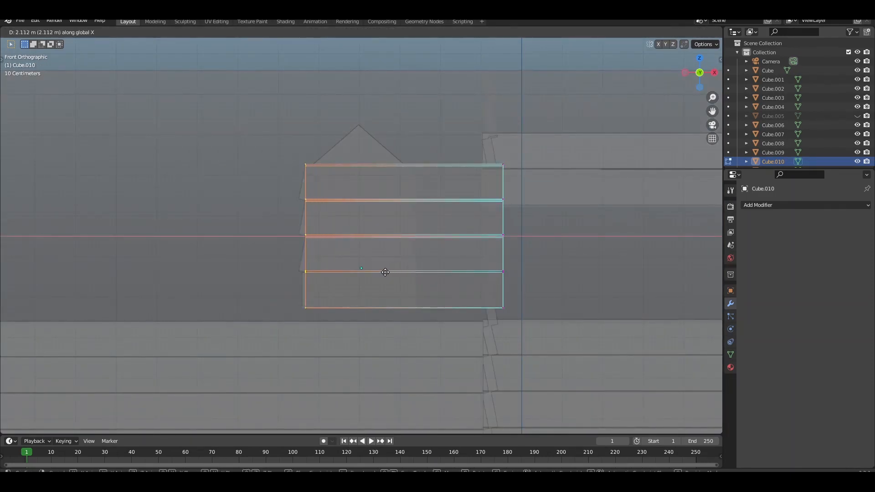
{"action": "left_click", "coordinate": [449, 308]}
{"action": "key", "text": "Tab"}
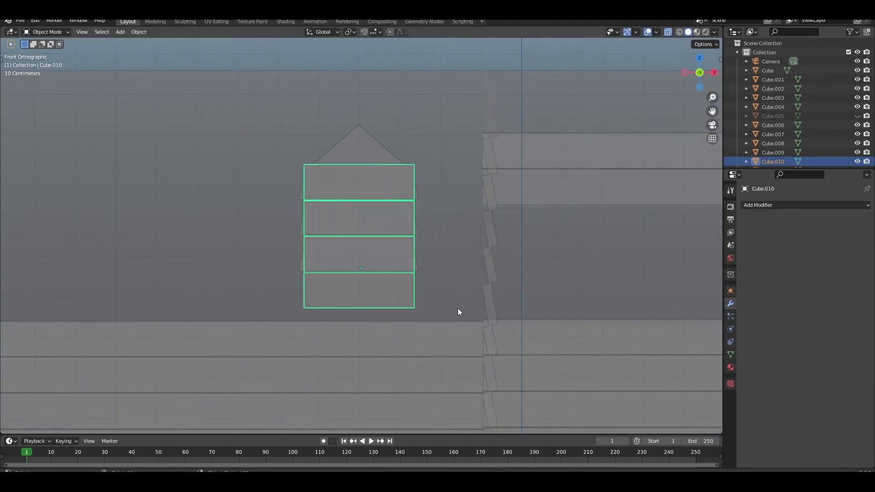
{"action": "scroll", "coordinate": [386, 296], "scroll_direction": "up", "scroll_amount": 2}
{"action": "key", "text": "Tab"}
{"action": "left_click_drag", "start_coordinate": [402, 106], "coordinate": [424, 121]}
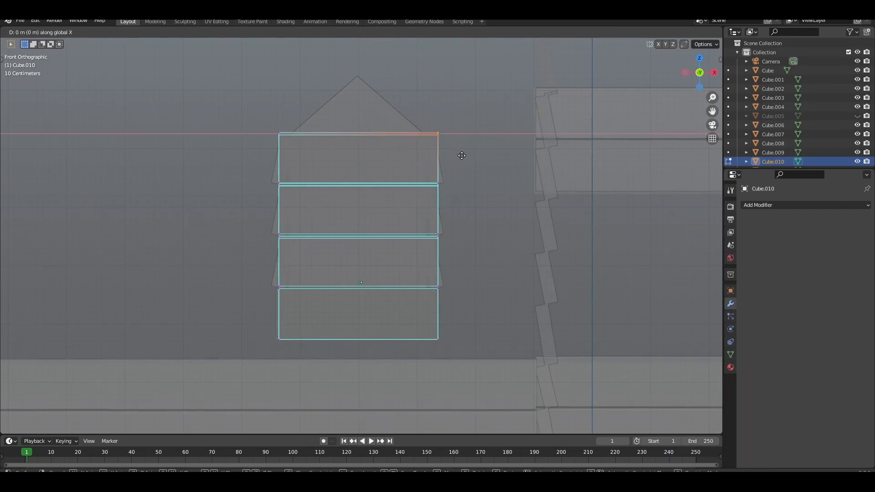
{"action": "right_click", "coordinate": [437, 160]}
{"action": "key", "text": "Tab"}
Step: Shift the dormer's front siding along X so that it lines up with the dormer's front wall
{"action": "scroll", "coordinate": [469, 250], "scroll_direction": "down", "scroll_amount": 2}
{"action": "middle_click_drag", "start_coordinate": [469, 250], "coordinate": [603, 262]}
{"action": "scroll", "coordinate": [603, 262], "scroll_direction": "down", "scroll_amount": 4}
{"action": "left_click", "coordinate": [603, 261]}
{"action": "scroll", "coordinate": [351, 302], "scroll_direction": "up", "scroll_amount": 4}
{"action": "key", "text": "alt+z"}
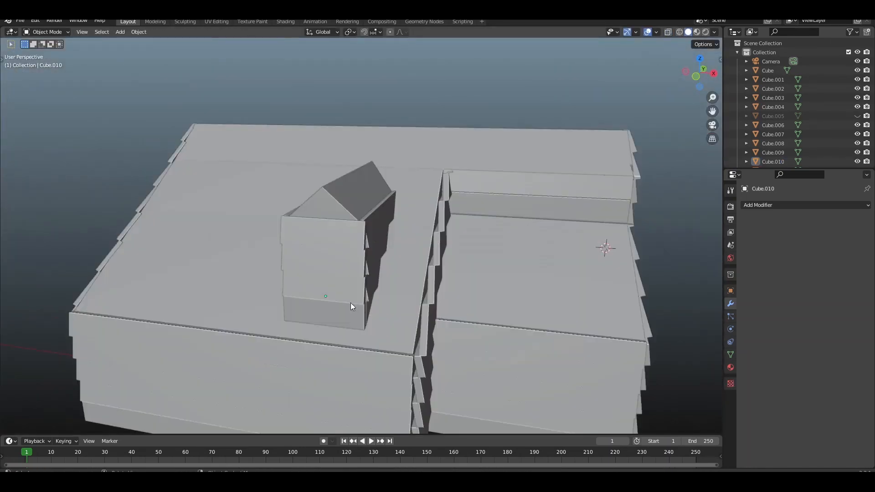
{"action": "left_click", "coordinate": [351, 302]}
{"action": "key", "text": "g"}
{"action": "key", "text": "x"}
{"action": "left_click", "coordinate": [388, 291]}
Step: Move the front siding's end vertices along X so the planks fit between the dormer's side sidings
{"action": "key", "text": "KP_Decimal"}
{"action": "key", "text": "Tab"}
{"action": "key", "text": "alt+z"}
{"action": "left_click_drag", "start_coordinate": [221, 69], "coordinate": [316, 378]}
{"action": "key", "text": "alt+z"}
{"action": "key", "text": "g"}
{"action": "key", "text": "x"}
{"action": "left_click", "coordinate": [340, 282]}
{"action": "middle_click_drag", "start_coordinate": [340, 282], "coordinate": [386, 211]}
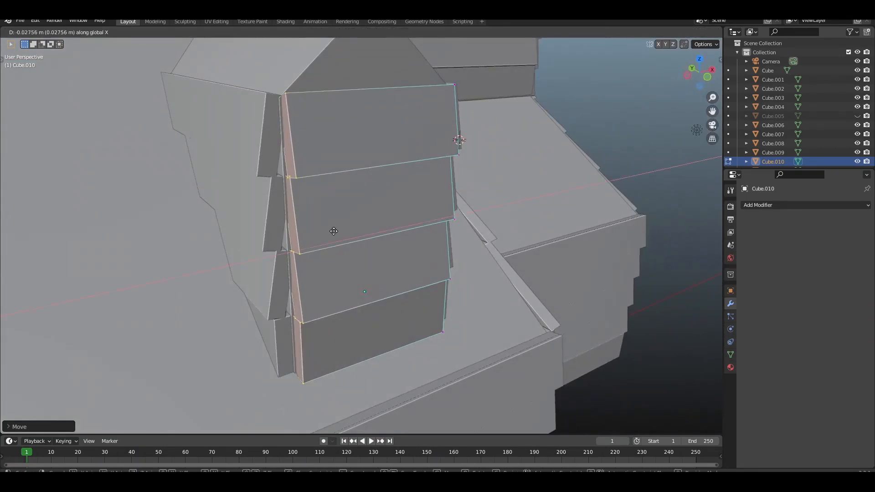
{"action": "left_click", "coordinate": [334, 231]}
{"action": "key", "text": "Tab"}
{"action": "key", "text": "alt+z"}
Step: Duplicate the front siding's top plank upward along Z to cover the dormer's gable
{"action": "scroll", "coordinate": [517, 230], "scroll_direction": "down", "scroll_amount": 7}
{"action": "left_click", "coordinate": [518, 231]}
{"action": "key", "text": "alt+z"}
{"action": "key", "text": "KP_1"}
{"action": "key", "text": "KP_0"}
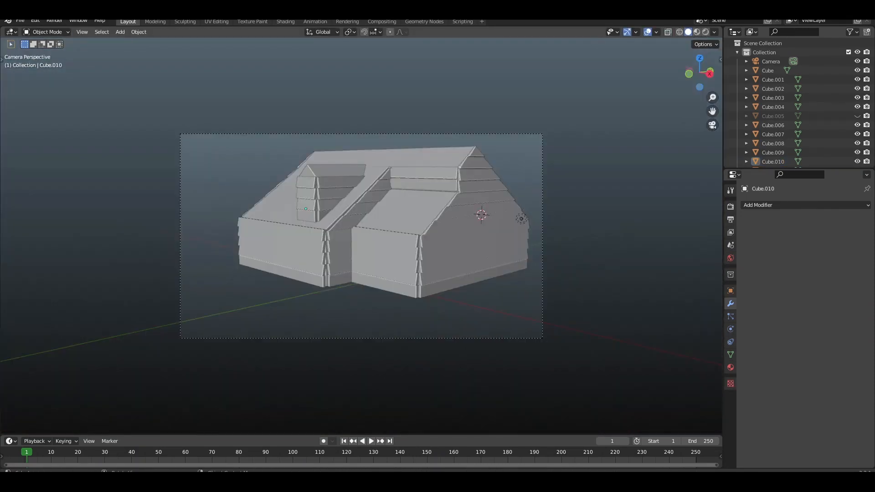
{"action": "key", "text": "KP_1"}
{"action": "left_click", "coordinate": [319, 192]}
{"action": "scroll", "coordinate": [290, 117], "scroll_direction": "up", "scroll_amount": 4}
{"action": "key", "text": "Tab"}
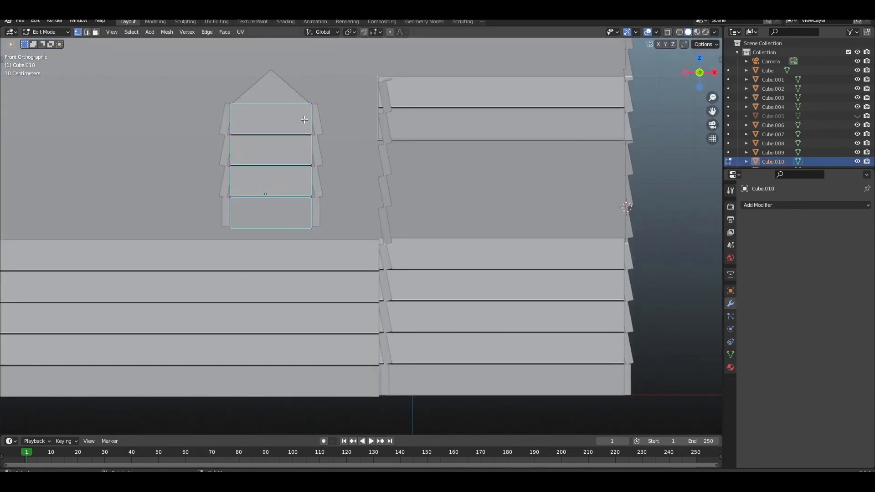
{"action": "key", "text": "shift+d"}
{"action": "key", "text": "z"}
{"action": "left_click", "coordinate": [302, 92]}
Step: Move the gable plank's top vertices along X so the plank follows the dormer's roof slopes
{"action": "key", "text": "KP_Decimal"}
{"action": "middle_click_drag", "start_coordinate": [616, 165], "coordinate": [538, 174]}
{"action": "key", "text": "KP_1"}
{"action": "key", "text": "alt+z"}
{"action": "left_click", "coordinate": [399, 214]}
{"action": "left_click_drag", "start_coordinate": [197, 166], "coordinate": [271, 205]}
{"action": "key", "text": "g"}
{"action": "key", "text": "x"}
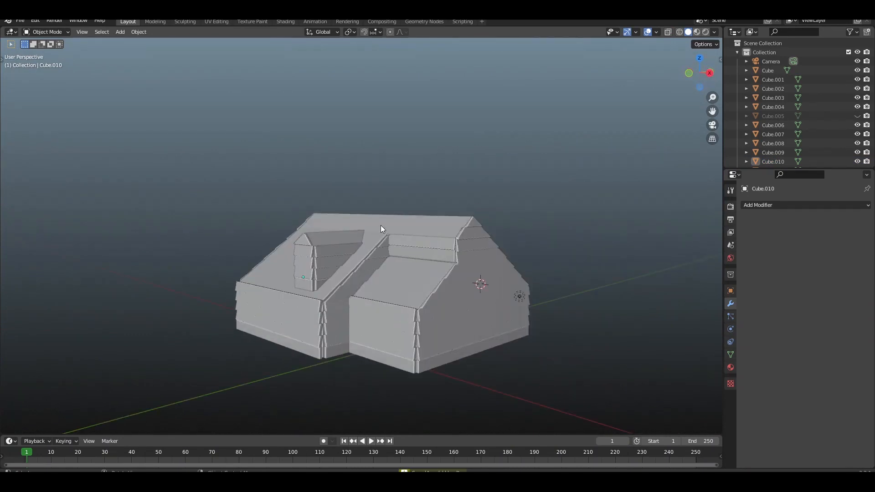
Step: Move the main house body and its siding objects into a new collection named John House
{"action": "key", "text": "KP_1"}
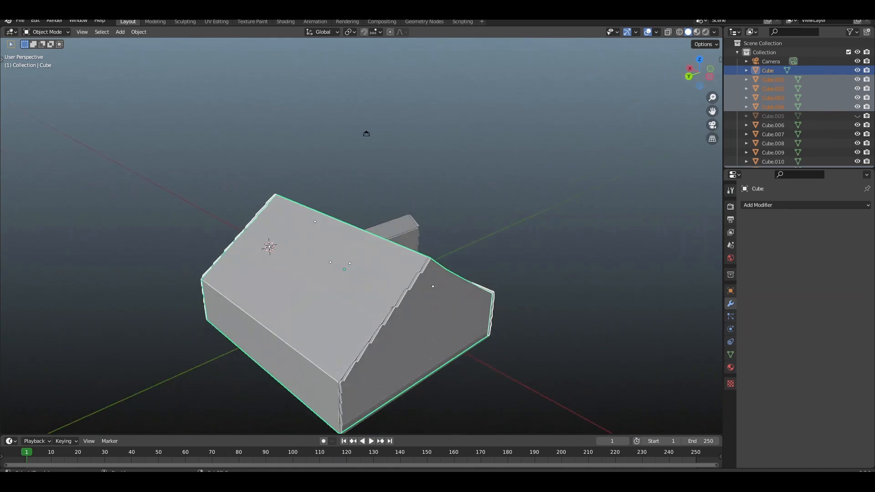
{"action": "key", "text": "m"}
{"action": "left_click", "coordinate": [428, 326]}
{"action": "key", "text": "Return"}
{"action": "double_click", "coordinate": [766, 125]}
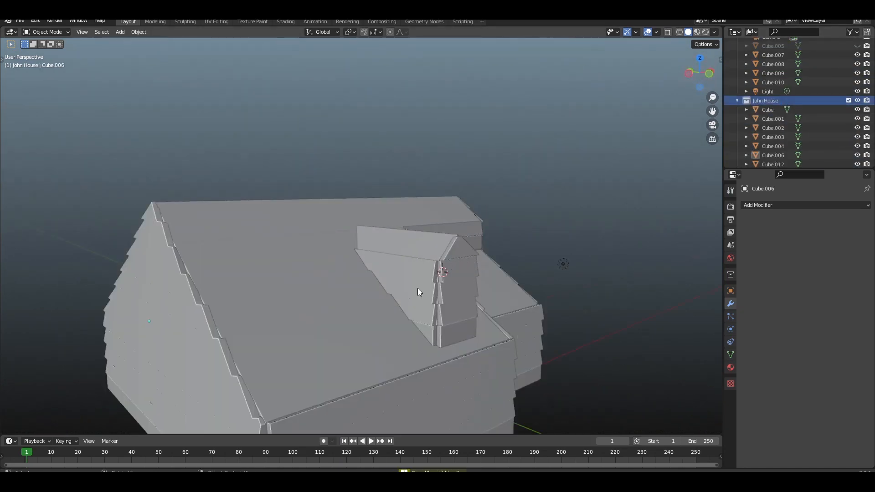
Step: Move the dormer and its three siding objects into a new collection named John House Up
{"action": "left_click", "coordinate": [418, 288]}
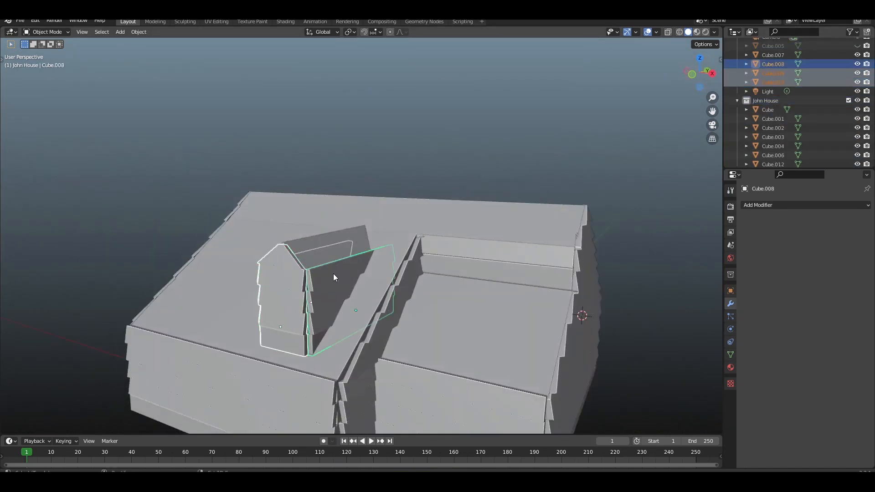
{"action": "key", "text": "m"}
{"action": "left_click", "coordinate": [320, 243]}
{"action": "type", "text": "John House Up"}
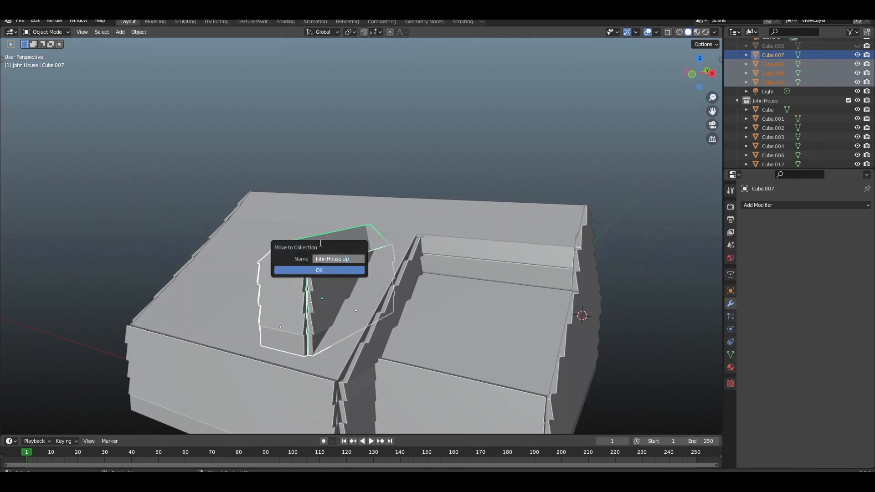
{"action": "key", "text": "Return"}
Step: Unhide and delete Cube.005, and nest the John House Up collection inside John House
{"action": "left_click", "coordinate": [737, 123]}
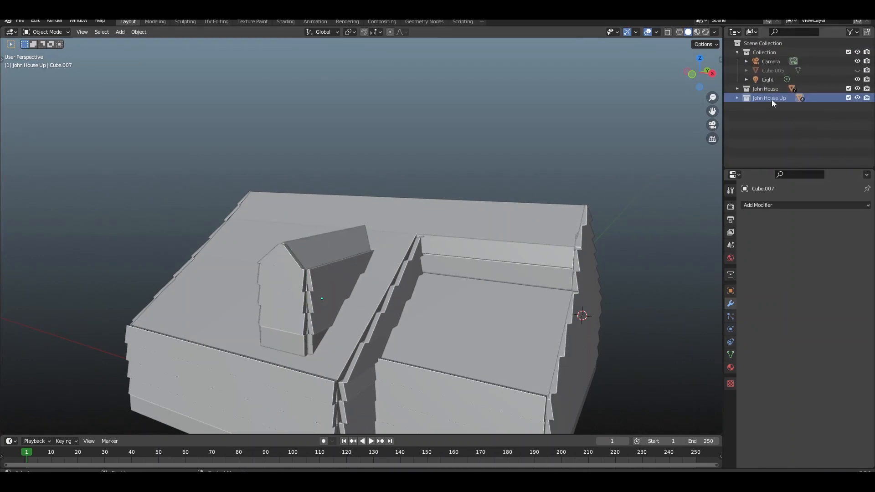
{"action": "left_click", "coordinate": [857, 70]}
{"action": "left_click", "coordinate": [587, 174]}
{"action": "key", "text": "Delete"}
{"action": "scroll", "coordinate": [526, 209], "scroll_direction": "down", "scroll_amount": 1}
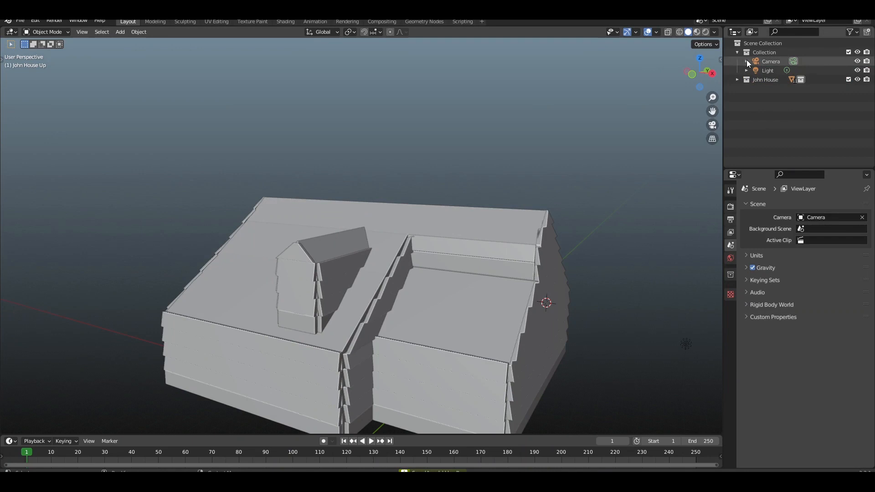
Step: Add a collection instance of John House Up and set its origin to its geometry
{"action": "key", "text": "KP_1"}
{"action": "key", "text": "shift+a"}
{"action": "mouse_move", "coordinate": [319, 428]}
{"action": "left_click", "coordinate": [408, 446]}
{"action": "right_click", "coordinate": [448, 178]}
{"action": "mouse_move", "coordinate": [442, 105]}
{"action": "left_click", "coordinate": [495, 116]}
Step: Place the dormer instance on the roof beside the original dormer, at about X -10.8 m, Y 0.4 m, Z 7.0 m
{"action": "key", "text": "g"}
{"action": "left_click", "coordinate": [223, 291]}
{"action": "key", "text": "KP_3"}
{"action": "key", "text": "g"}
{"action": "key", "text": "y"}
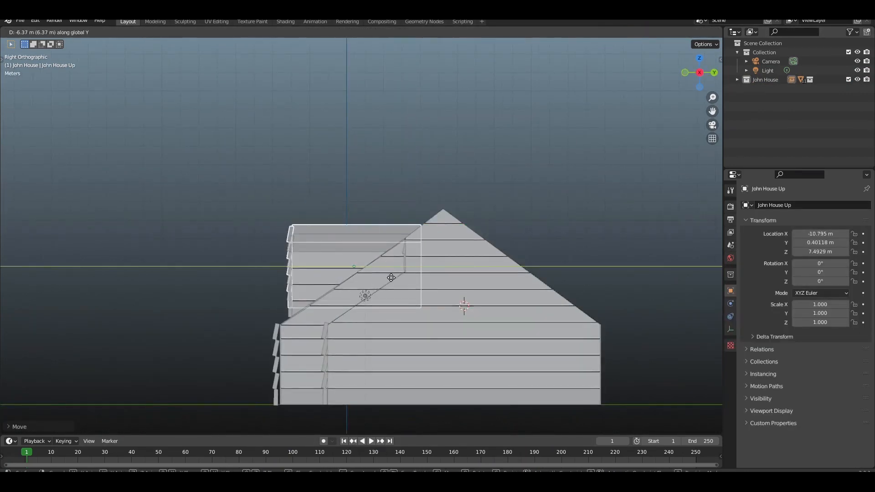
{"action": "left_click", "coordinate": [391, 278]}
{"action": "scroll", "coordinate": [344, 296], "scroll_direction": "up", "scroll_amount": 4}
{"action": "key", "text": "g"}
{"action": "key", "text": "z"}
{"action": "left_click", "coordinate": [319, 253]}
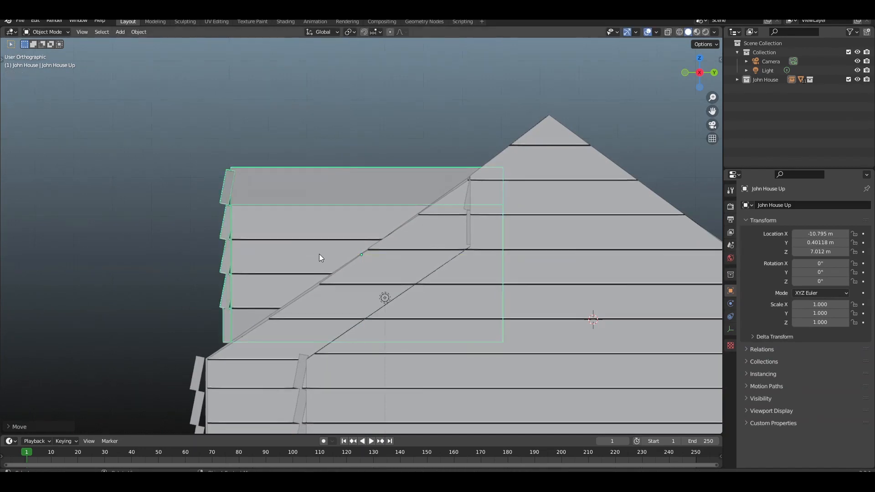
Step: Examine the house with both dormers through the camera and from the front, checking each dormer's placement
{"action": "key", "text": "KP_1"}
{"action": "scroll", "coordinate": [129, 253], "scroll_direction": "down", "scroll_amount": 6}
{"action": "key", "text": "KP_0"}
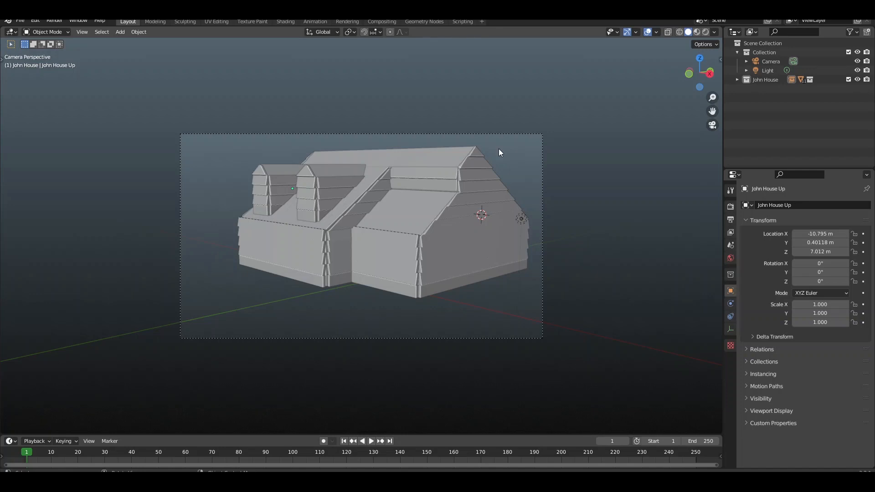
{"action": "left_click", "coordinate": [337, 180]}
{"action": "left_click", "coordinate": [308, 185]}
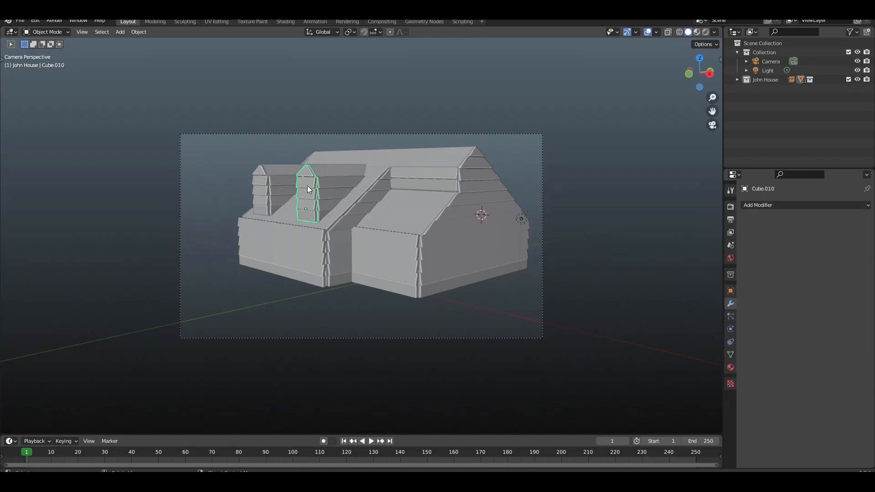
{"action": "left_click", "coordinate": [302, 184]}
{"action": "left_click", "coordinate": [285, 207]}
{"action": "left_click", "coordinate": [305, 225]}
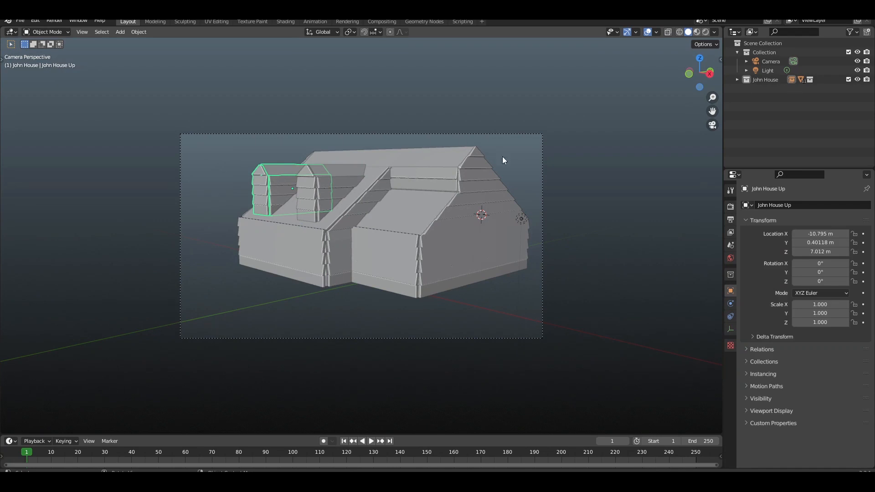
{"action": "left_click", "coordinate": [503, 160]}
{"action": "middle_click_drag", "start_coordinate": [503, 161], "coordinate": [433, 200]}
{"action": "scroll", "coordinate": [520, 225], "scroll_direction": "down", "scroll_amount": 4}
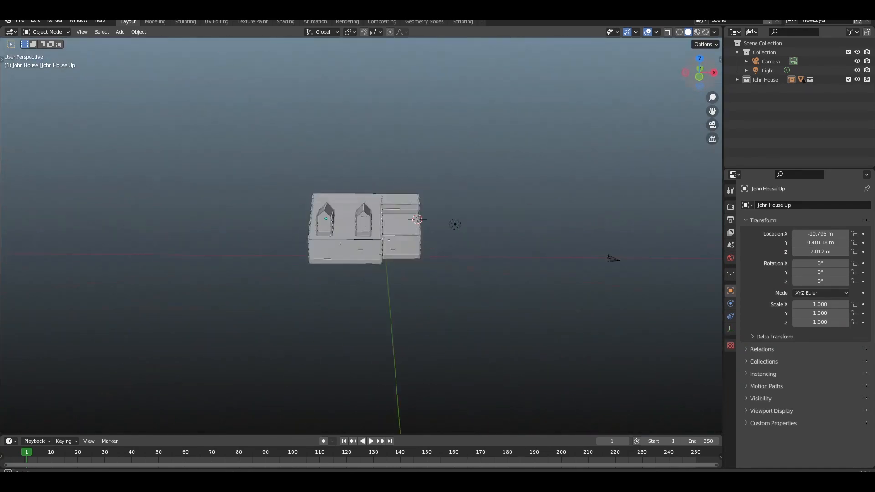
{"action": "left_click", "coordinate": [694, 68]}
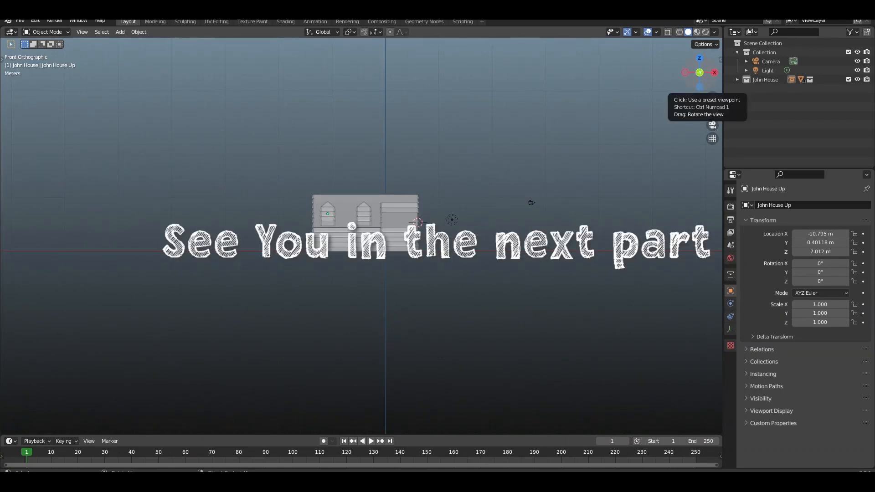